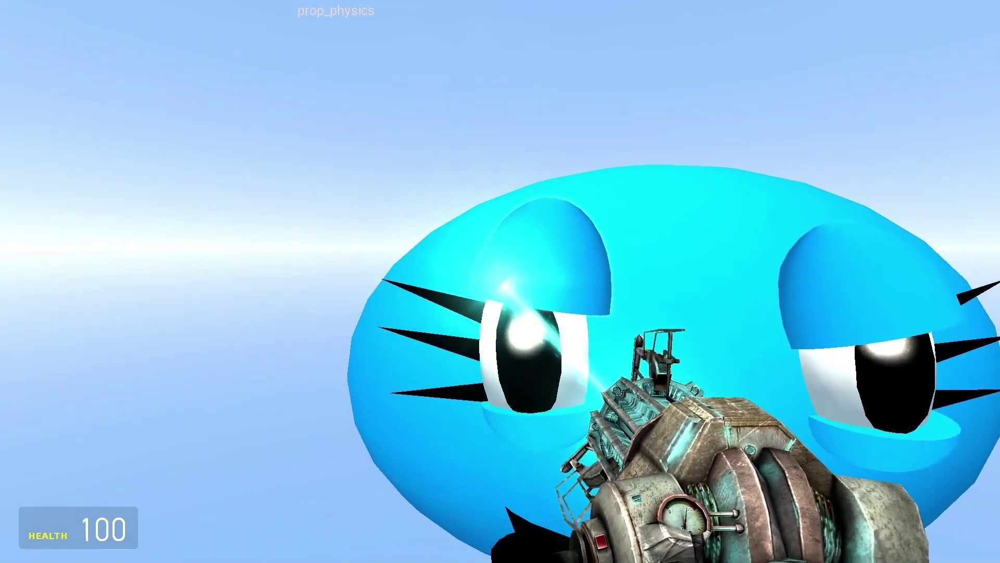
Step: Lower the upper eyelid over the blue character's right eye with the Physics Gun and freeze it
{"action": "left_click_drag", "start_coordinate": [500, 282], "coordinate": [493, 325]}
{"action": "right_click", "coordinate": [501, 281]}
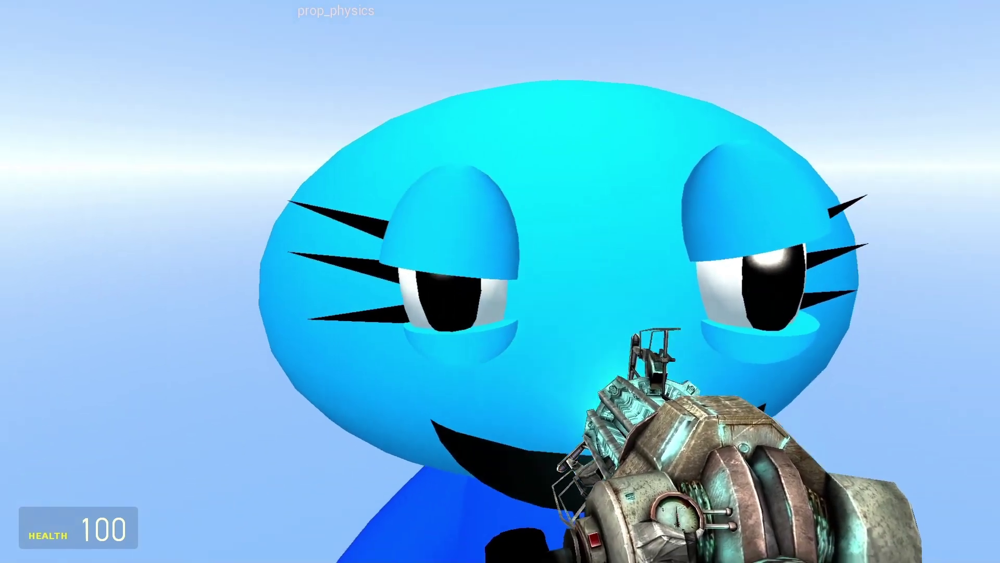
{"action": "key", "text": "w"}
{"action": "key", "text": "d"}
{"action": "key", "text": "s"}
{"action": "key", "text": "a"}
{"action": "key", "text": "w"}
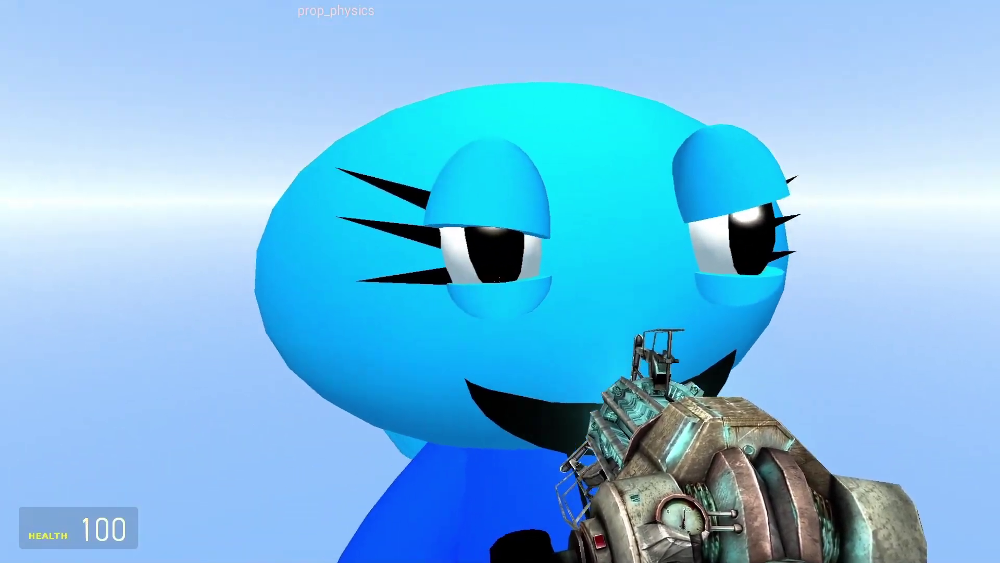
{"action": "key", "text": "d"}
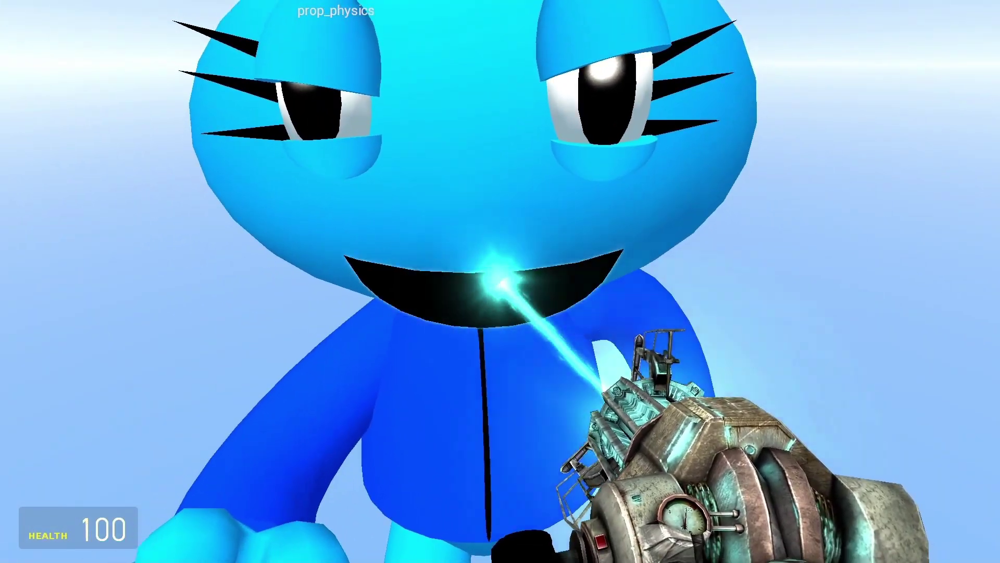
Step: Try a frowning and a wide-open mouth on the blue character's face, using the Prop Resizer on the open one
{"action": "left_click_drag", "start_coordinate": [500, 281], "coordinate": [500, 198]}
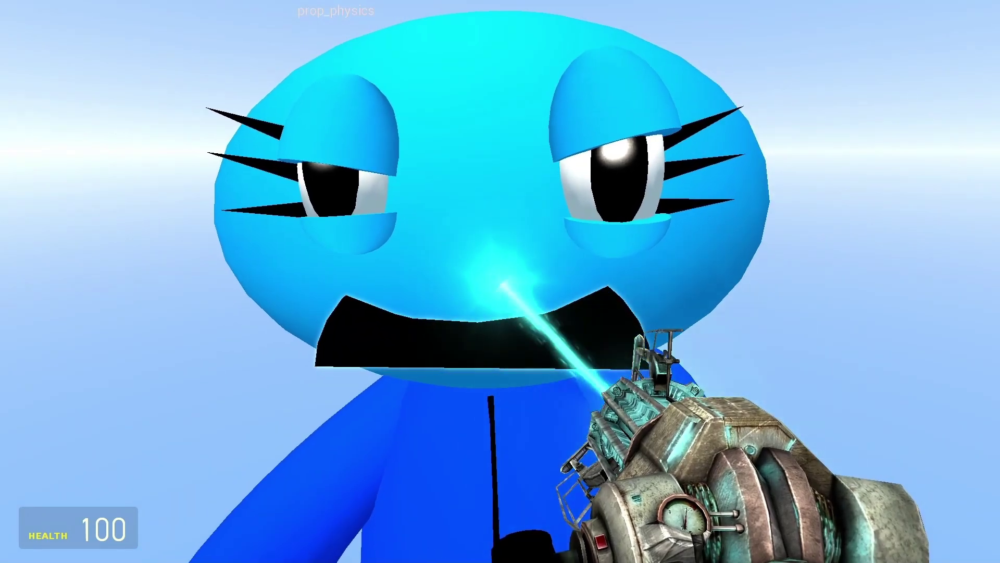
{"action": "left_click_drag", "start_coordinate": [500, 282], "coordinate": [500, 282]}
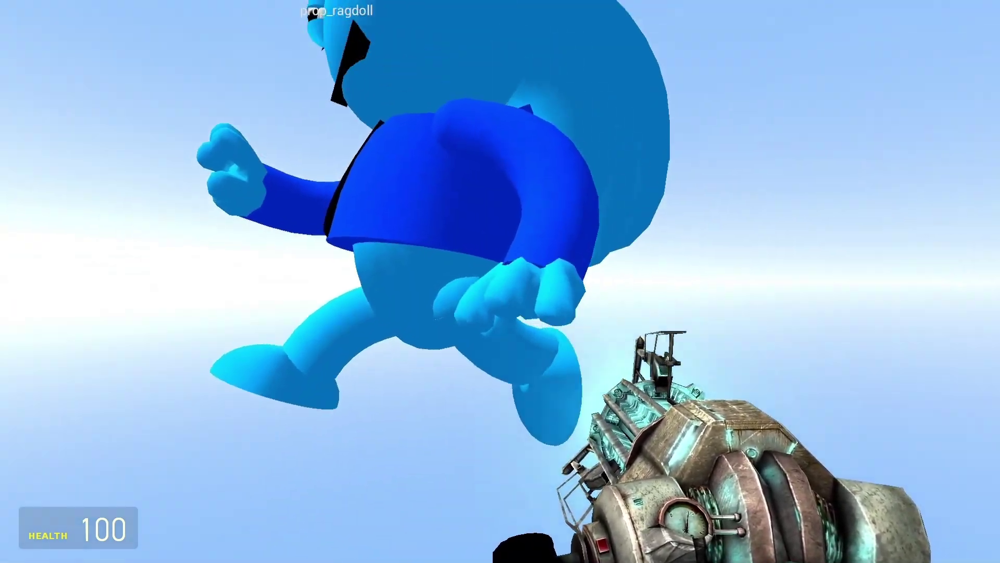
{"action": "key", "text": "w"}
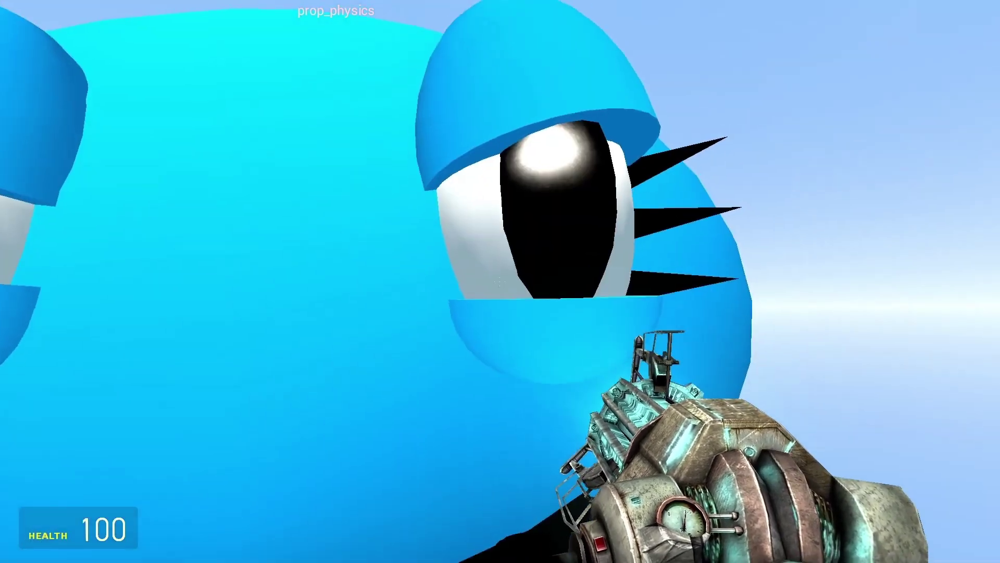
{"action": "scroll", "coordinate": [500, 282], "scroll_direction": "up", "scroll_amount": 5}
{"action": "left_click_drag", "start_coordinate": [500, 281], "coordinate": [500, 282]}
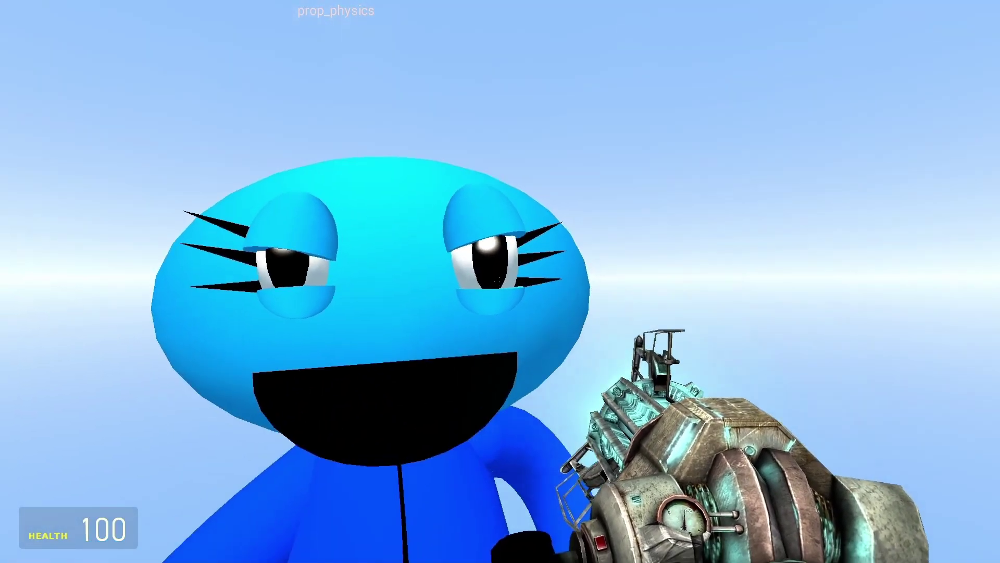
{"action": "key", "text": "q"}
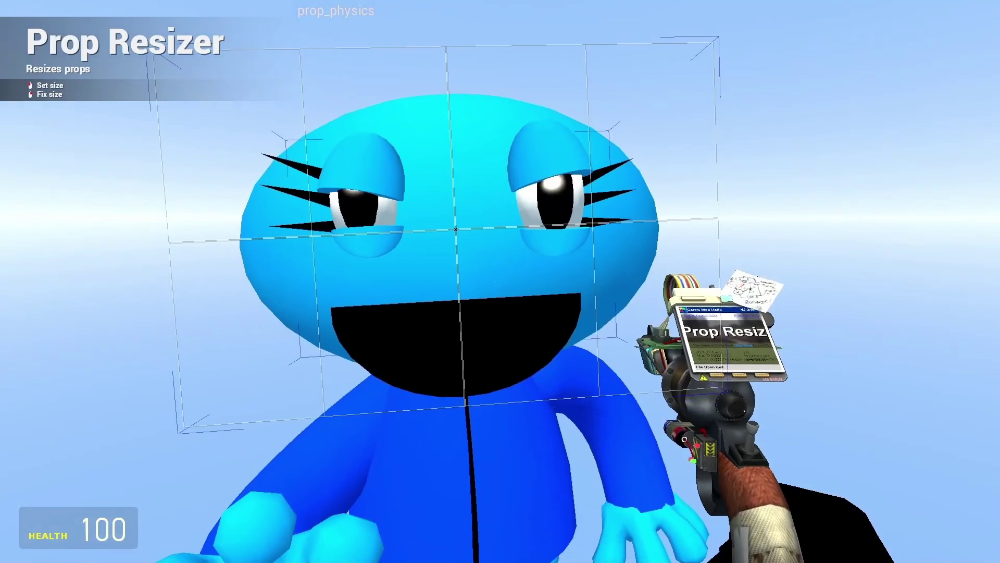
{"action": "left_click", "coordinate": [500, 282]}
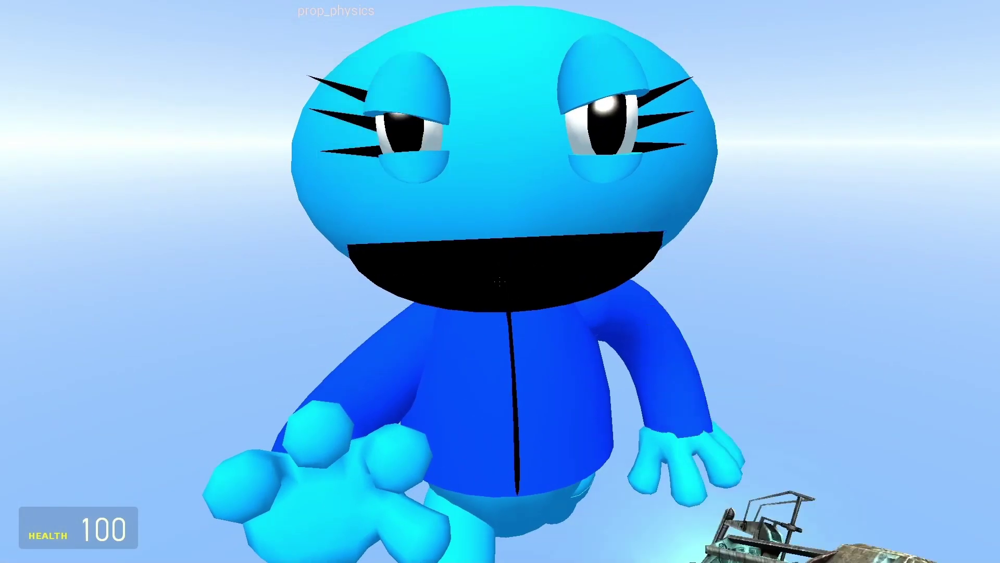
Step: Swap the open mouth for a thin smile and take both upper eyelids off the blue character's face
{"action": "left_click_drag", "start_coordinate": [500, 281], "coordinate": [500, 282]}
{"action": "right_click", "coordinate": [500, 282]}
{"action": "key", "text": "w"}
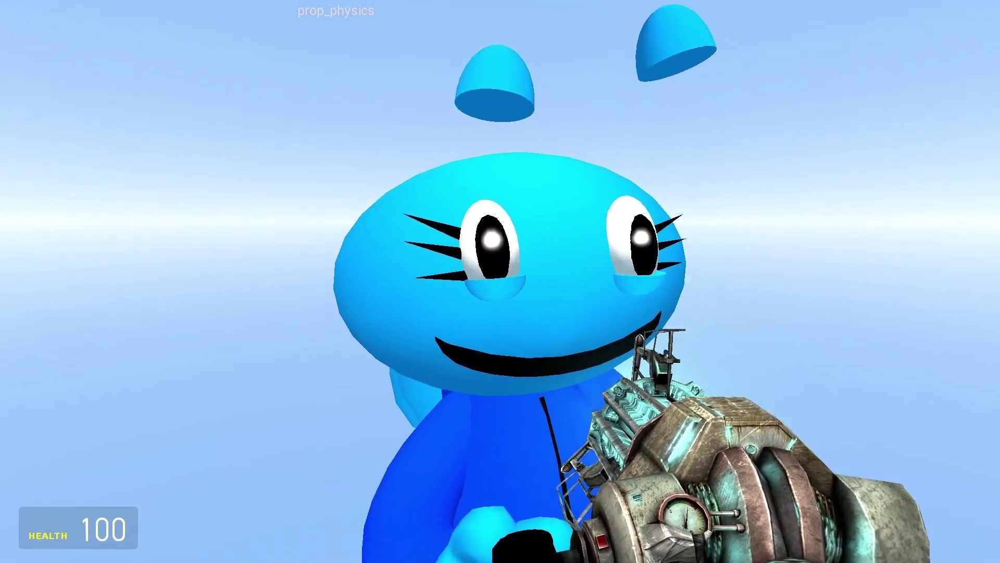
{"action": "left_click_drag", "start_coordinate": [500, 281], "coordinate": [500, 281]}
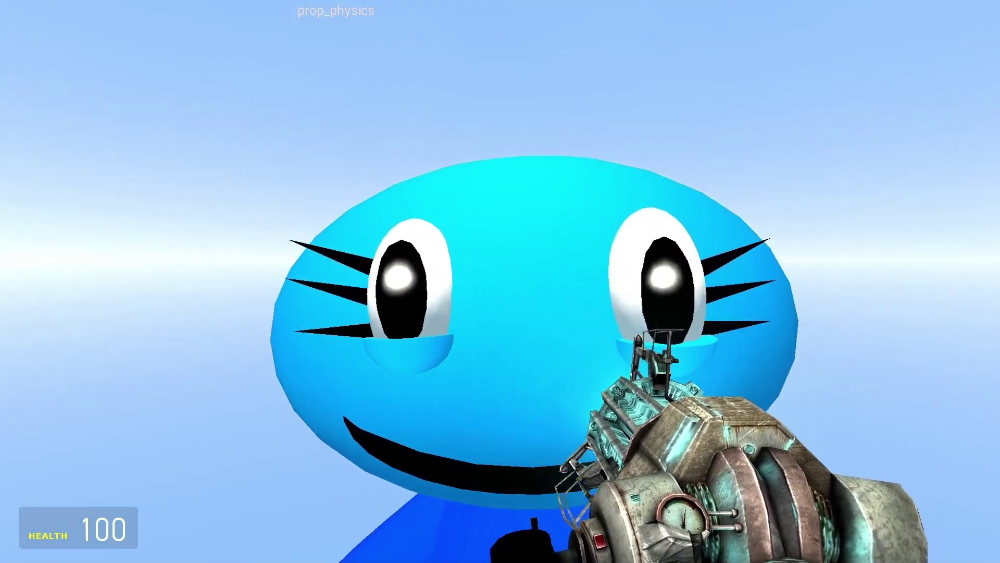
{"action": "key", "text": "d"}
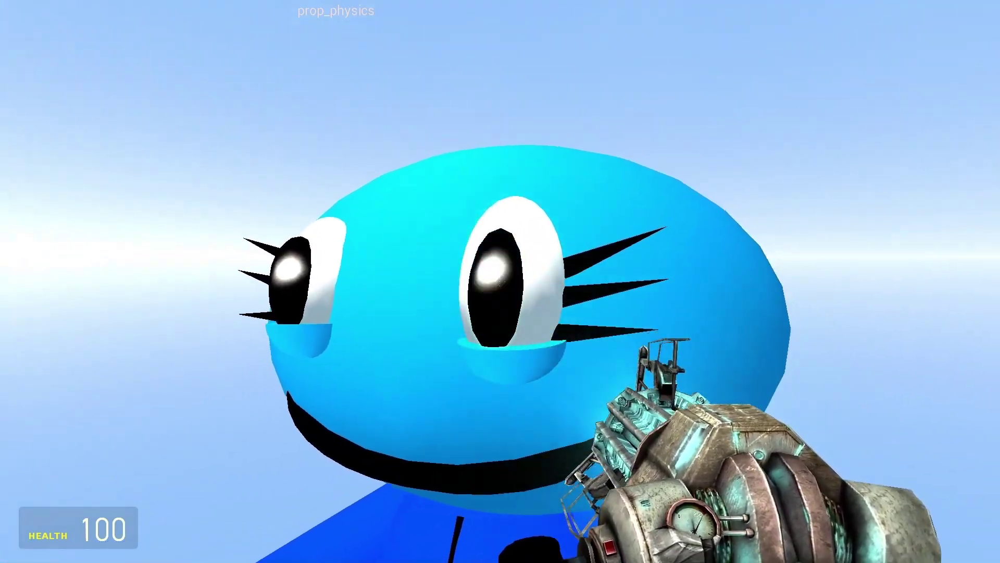
Step: Select the Remover tool and shift the pupil of the character's left eye toward the center of the eye
{"action": "key", "text": "q"}
{"action": "left_click", "coordinate": [737, 200]}
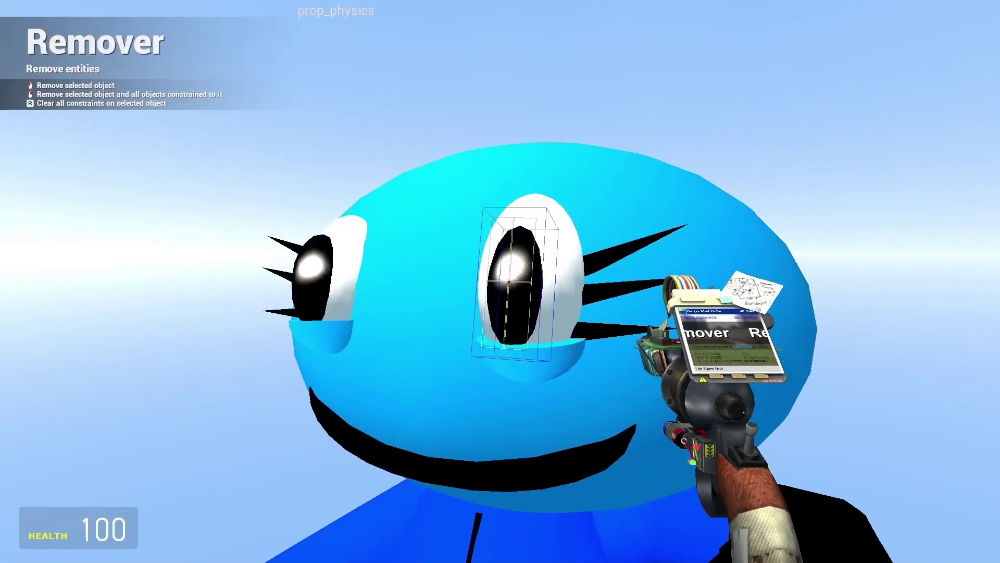
{"action": "scroll", "coordinate": [501, 281], "scroll_direction": "down", "scroll_amount": 3}
{"action": "left_click", "coordinate": [501, 281]}
{"action": "key", "text": "a"}
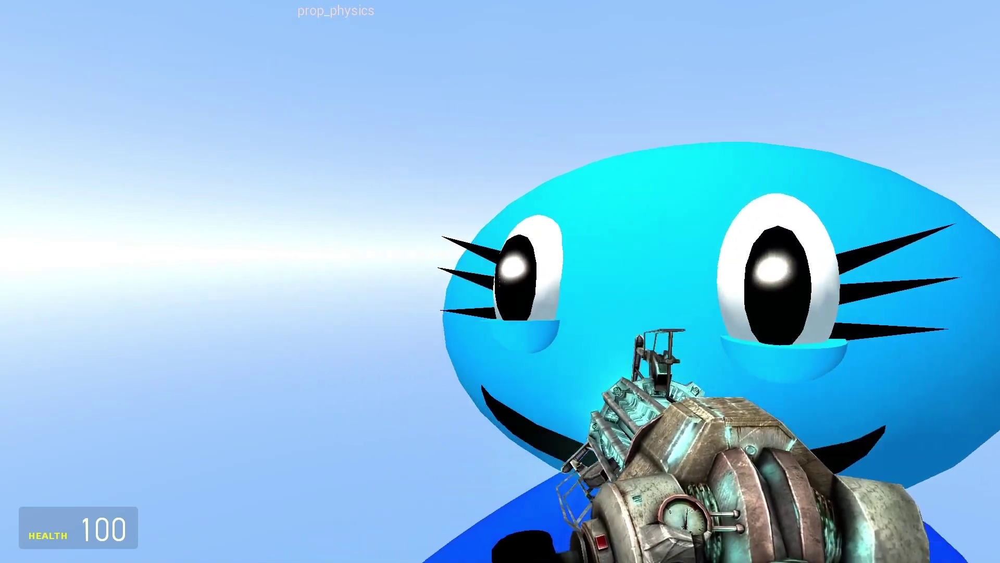
Step: Shift the pupil of the character's right eye toward the outer edge of the eye with the Physics Gun
{"action": "key", "text": "w"}
{"action": "key", "text": "6"}
{"action": "key", "text": "s"}
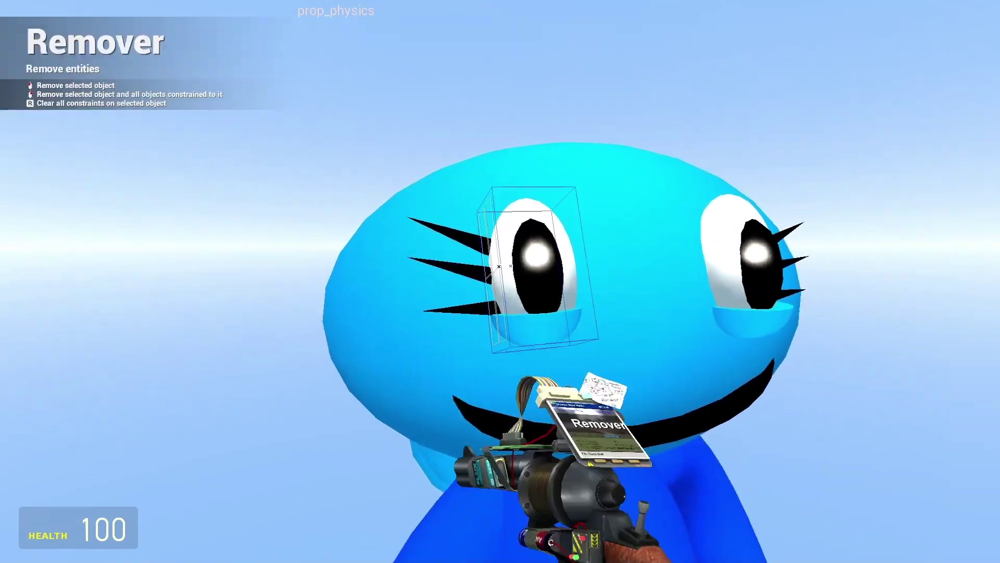
{"action": "key", "text": "w"}
{"action": "key", "text": "d"}
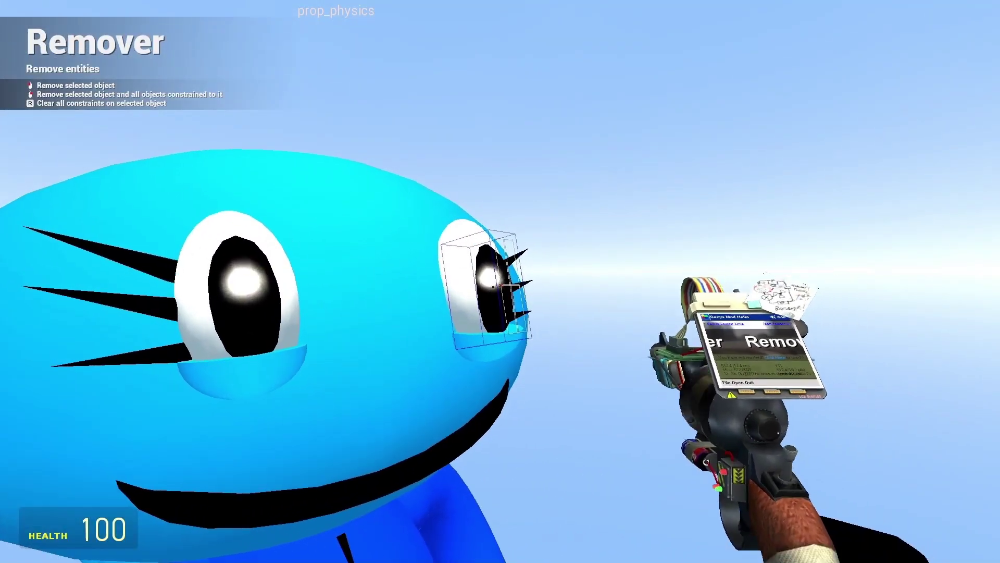
{"action": "scroll", "coordinate": [500, 282], "scroll_direction": "down", "scroll_amount": 3}
{"action": "left_click", "coordinate": [500, 282]}
{"action": "left_click", "coordinate": [501, 282]}
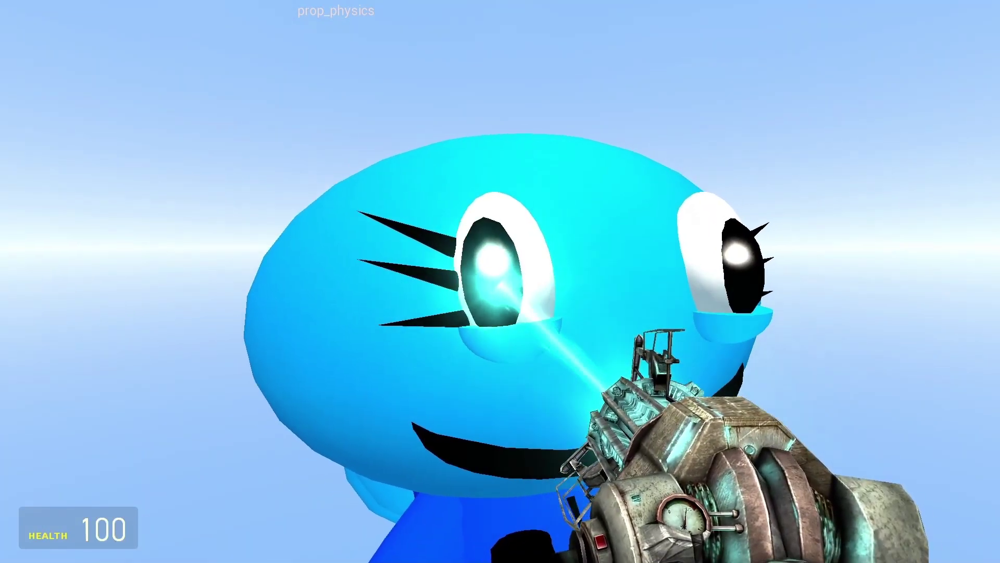
Step: Position the pupil of the character's left eye at its outer edge and freeze it there
{"action": "key", "text": "w"}
{"action": "key", "text": "a"}
{"action": "key", "text": "d"}
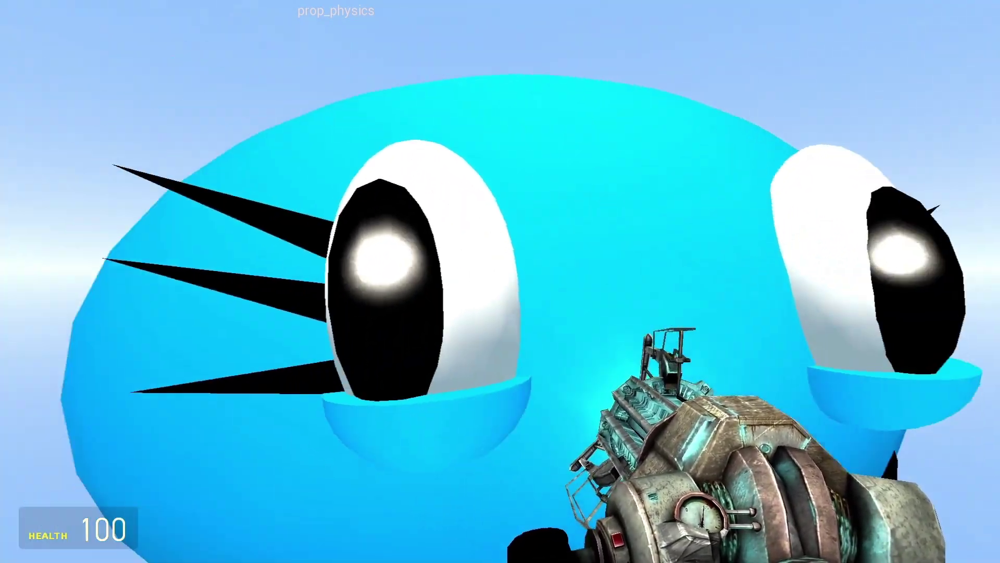
{"action": "left_click_drag", "start_coordinate": [501, 282], "coordinate": [500, 281]}
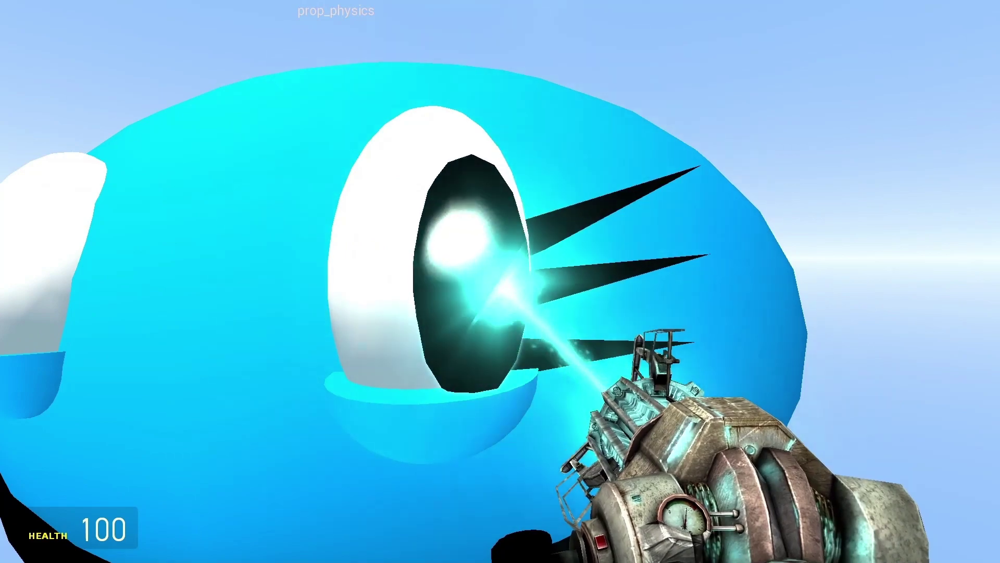
{"action": "key", "text": "a"}
{"action": "key", "text": "s"}
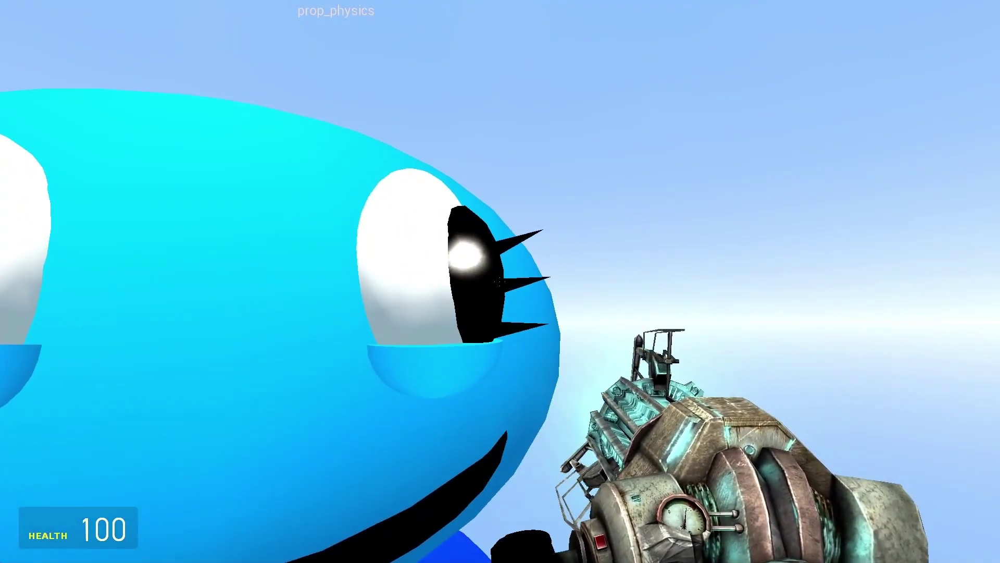
{"action": "right_click", "coordinate": [500, 282]}
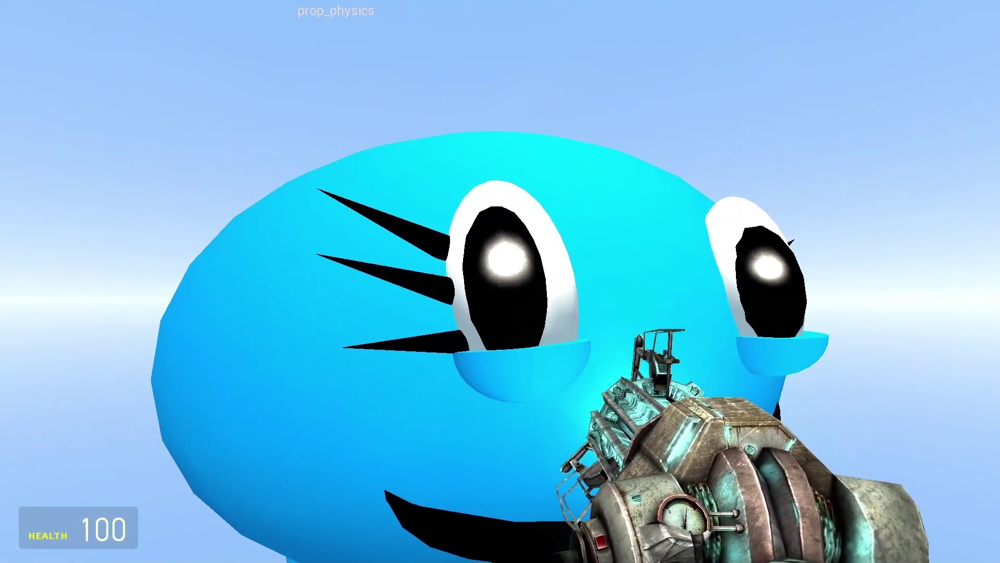
Step: Readjust both pupils so the blue character looks sideways toward its raised hand
{"action": "left_click", "coordinate": [501, 282]}
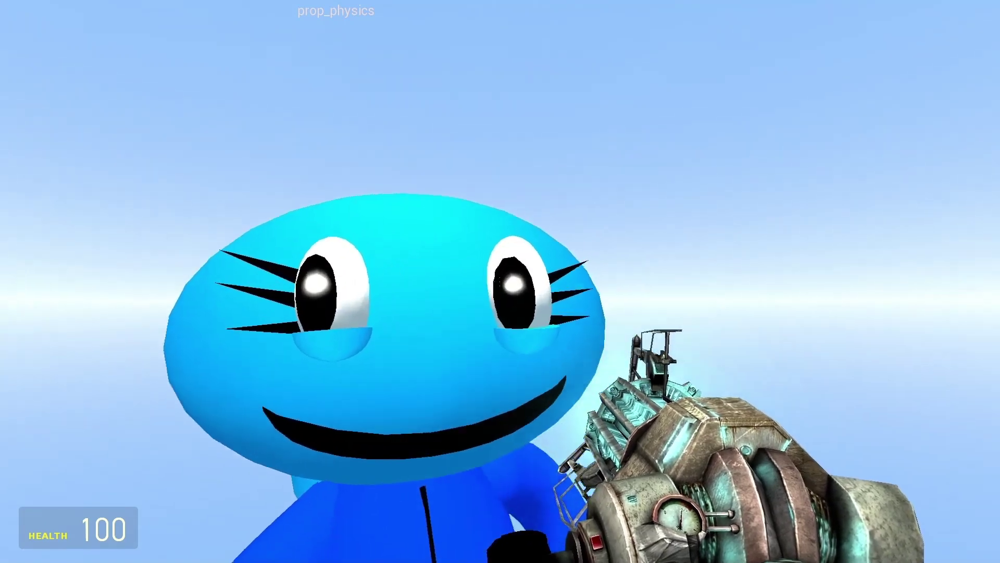
{"action": "left_click", "coordinate": [500, 282]}
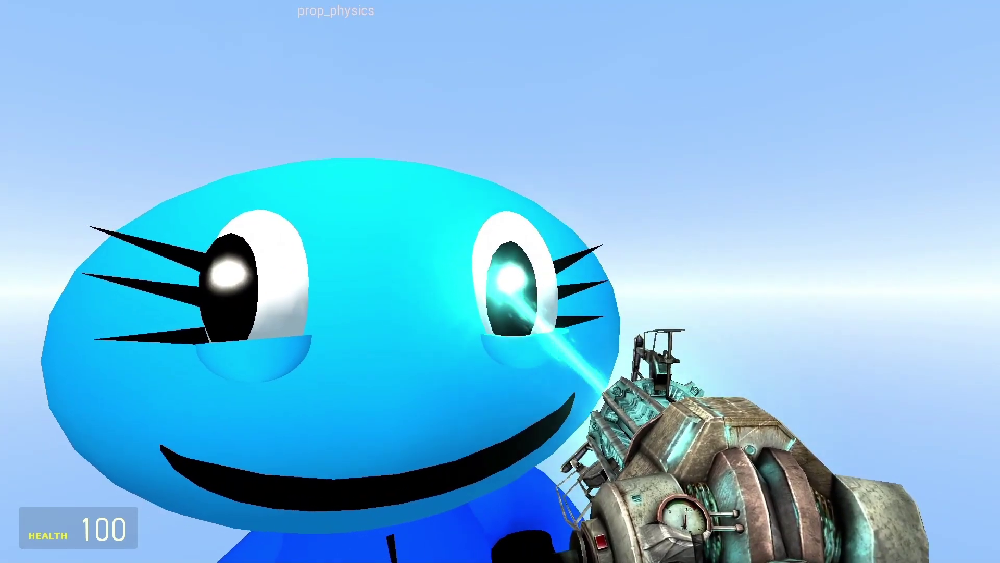
{"action": "left_click", "coordinate": [500, 281]}
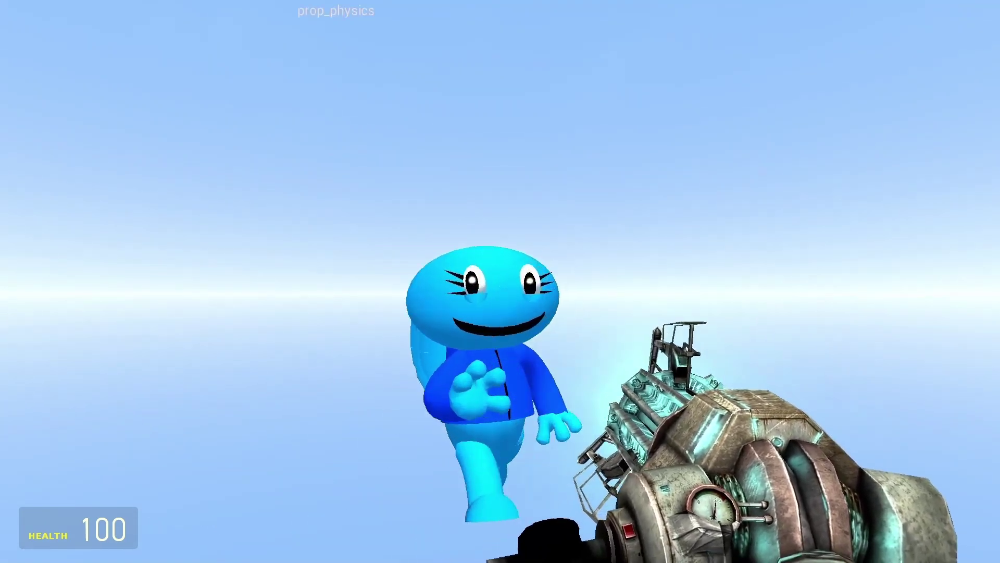
{"action": "left_click", "coordinate": [500, 281]}
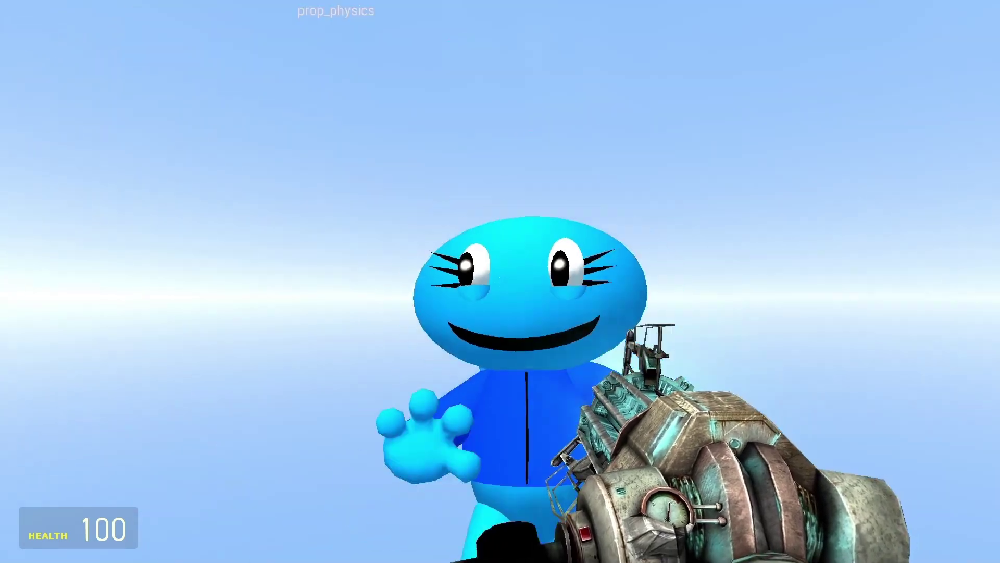
{"action": "scroll", "coordinate": [500, 282], "scroll_direction": "up", "scroll_amount": 4}
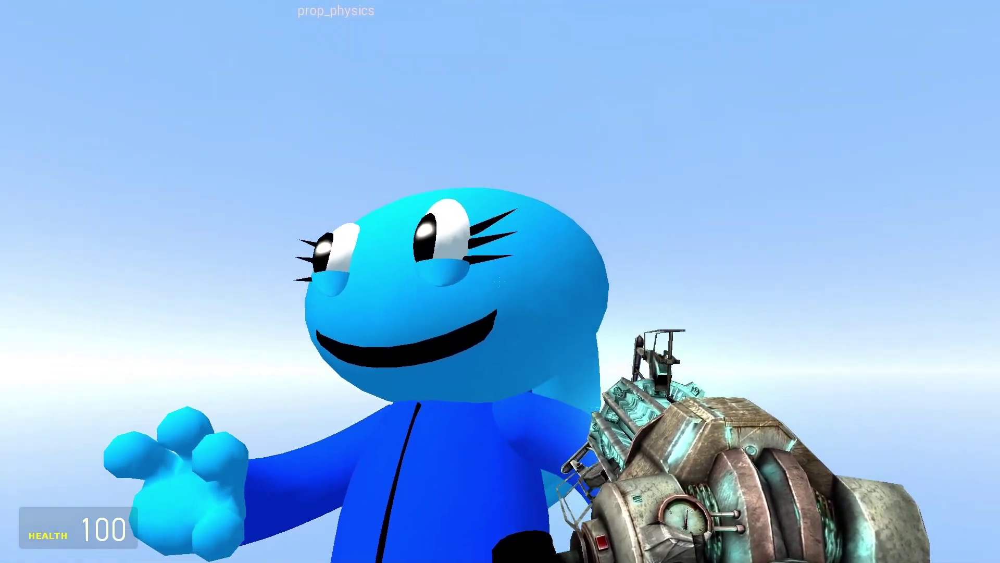
{"action": "left_click", "coordinate": [501, 282]}
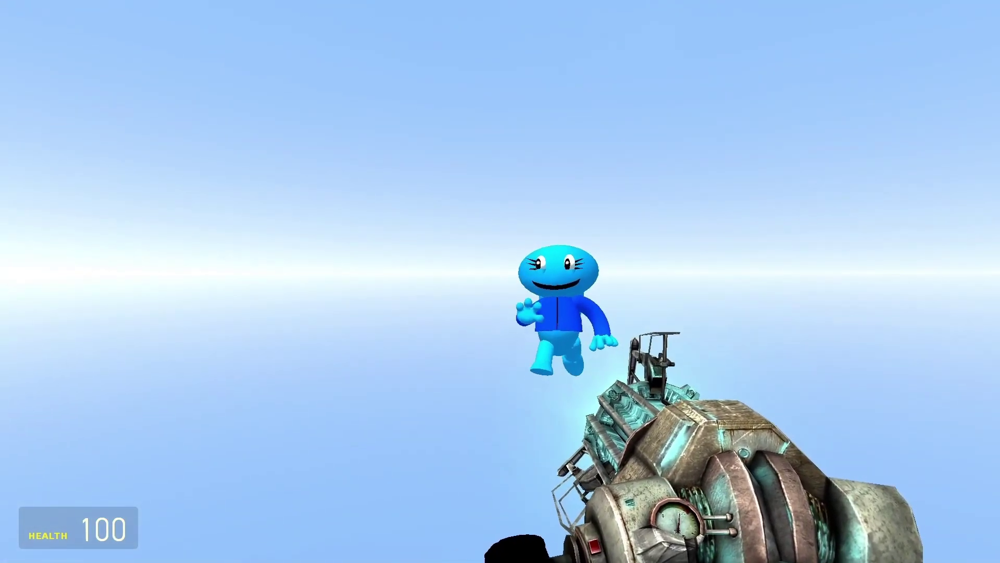
{"action": "right_click", "coordinate": [500, 282]}
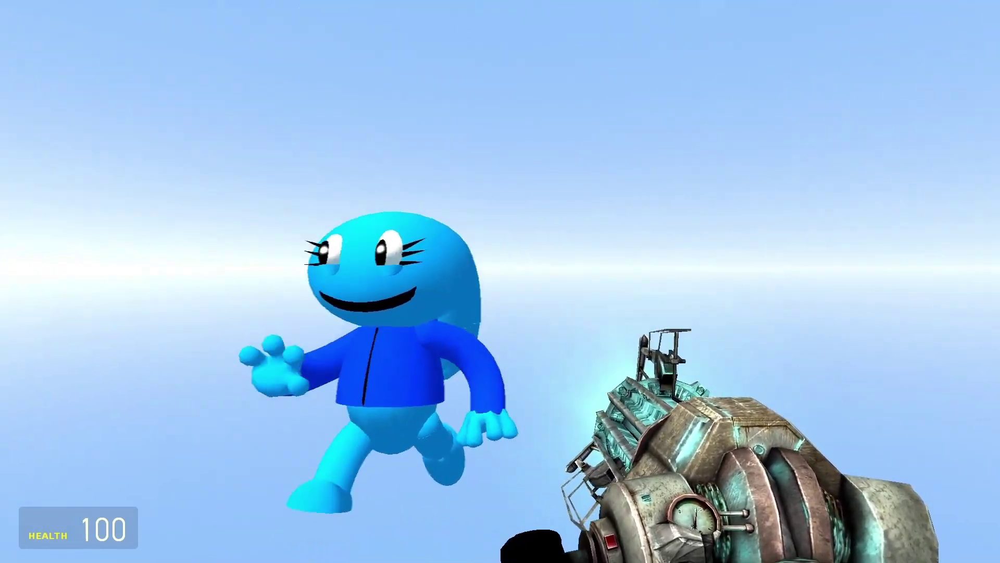
Step: Load the dark beetle from page 3 of the saved dupes and paste it near the blue character
{"action": "key", "text": "q"}
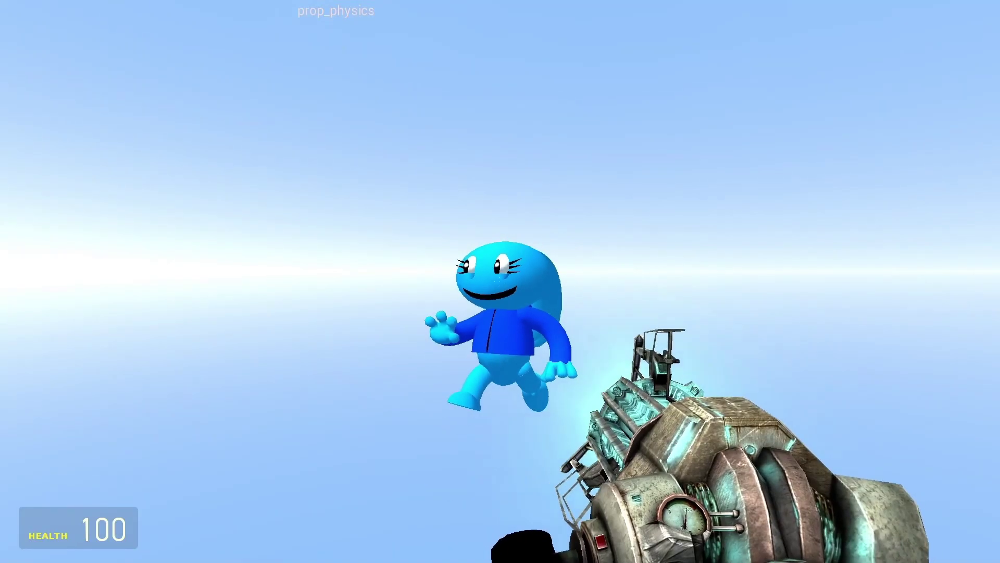
{"action": "key", "text": "q"}
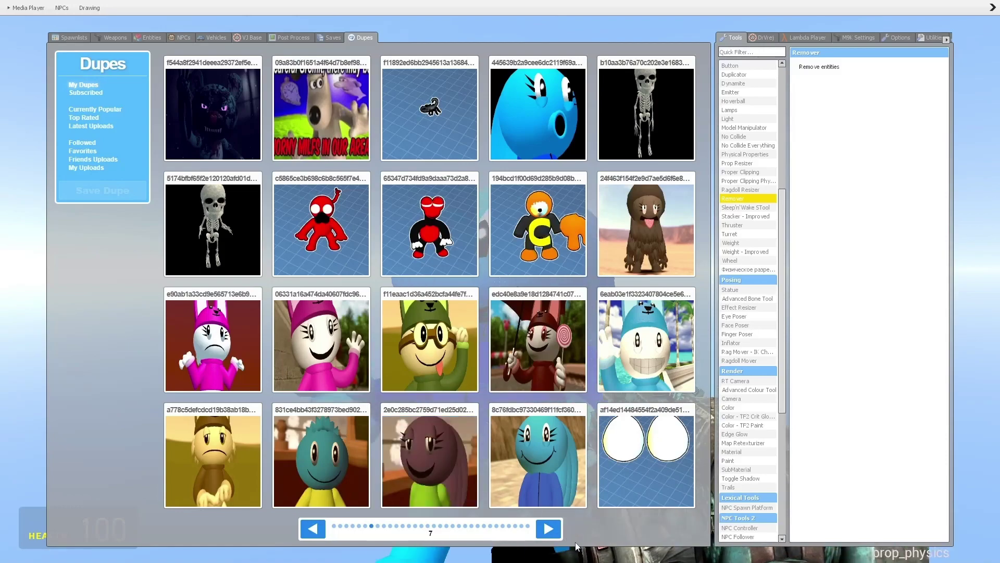
{"action": "left_click", "coordinate": [549, 529]}
{"action": "left_click", "coordinate": [549, 530]}
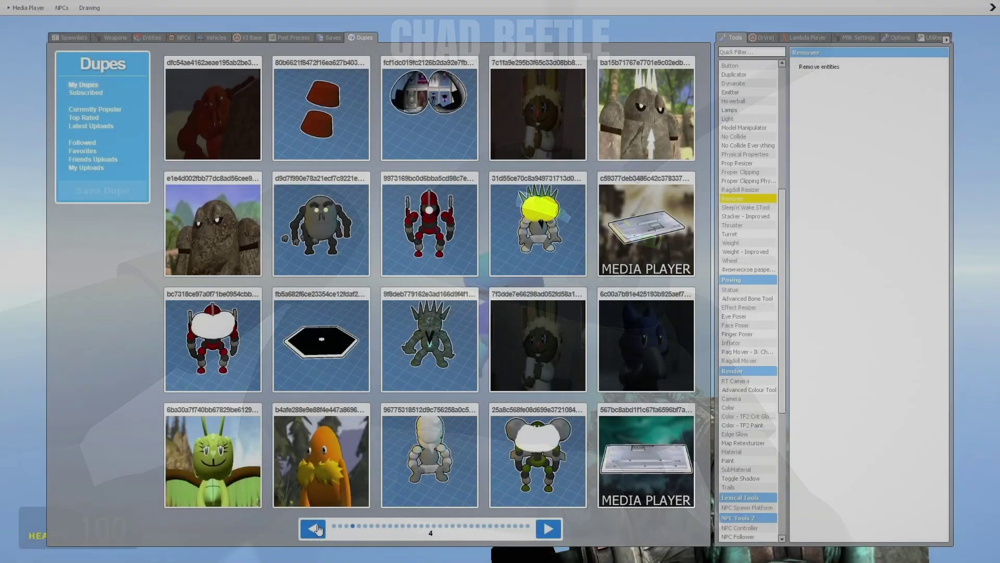
{"action": "left_click", "coordinate": [315, 529]}
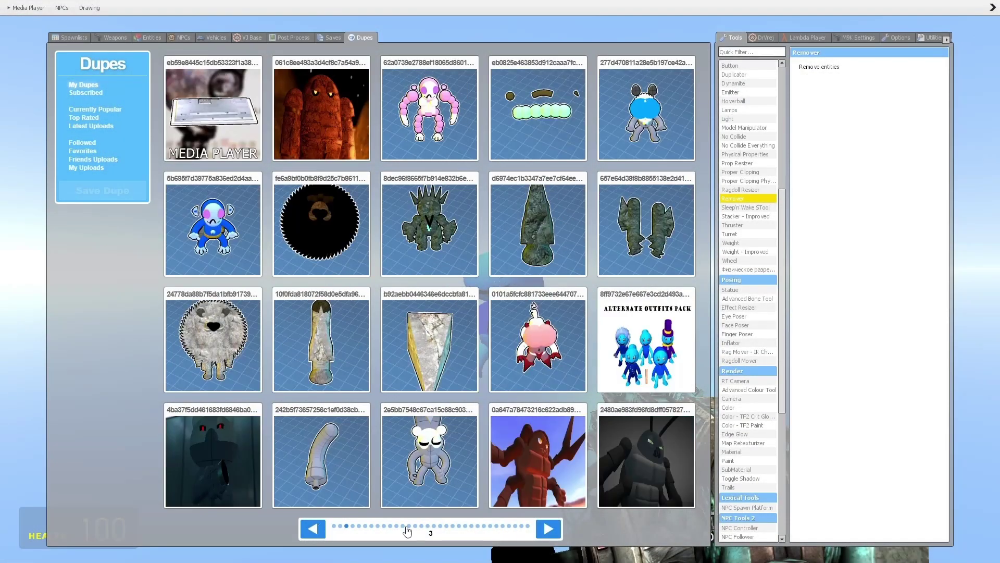
{"action": "left_click", "coordinate": [680, 498]}
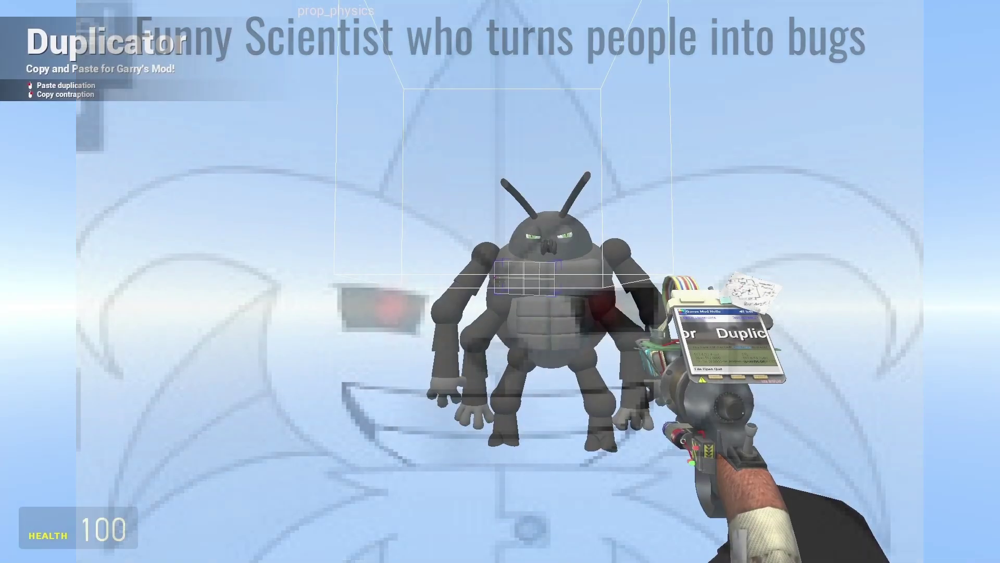
Step: Switch to the Physics Gun and inspect the pasted beetle alongside the blue character
{"action": "key", "text": "1"}
{"action": "key", "text": "1"}
{"action": "key", "text": "1"}
{"action": "key", "text": "w"}
{"action": "left_click", "coordinate": [500, 281]}
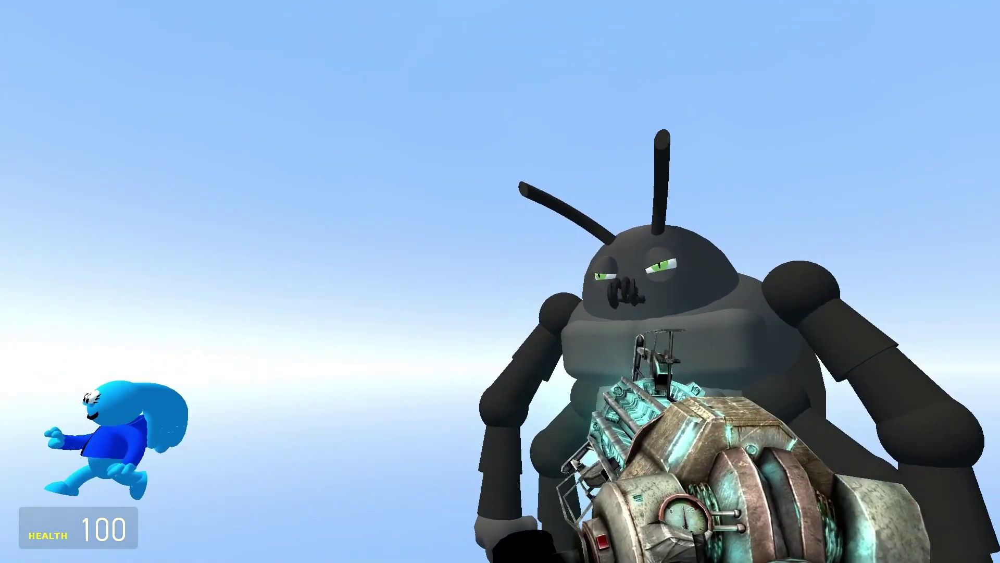
{"action": "key", "text": "w"}
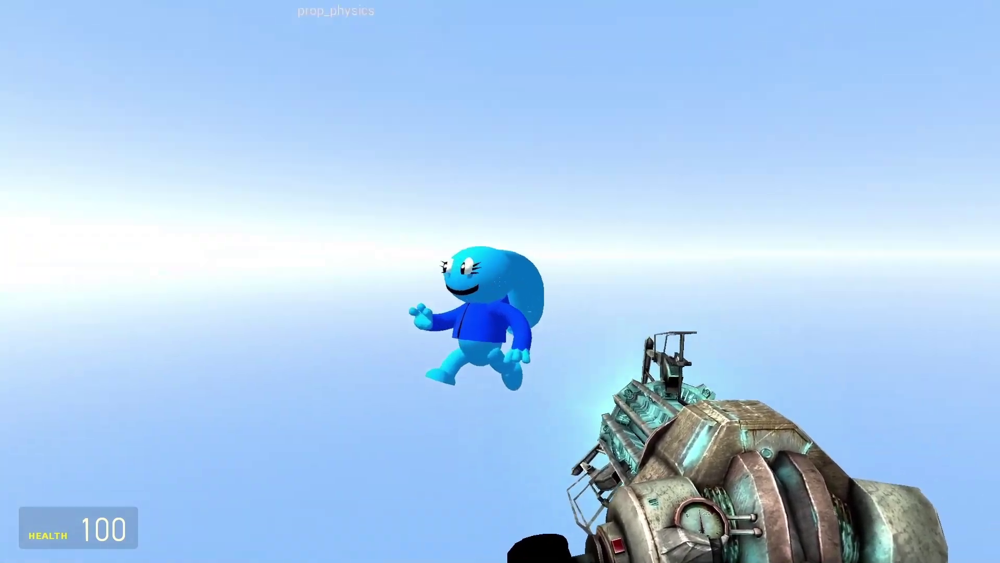
Step: Raise the beetle's upper left arm straight out to the side with the Physics Gun and freeze it
{"action": "key", "text": "a"}
{"action": "key", "text": "s"}
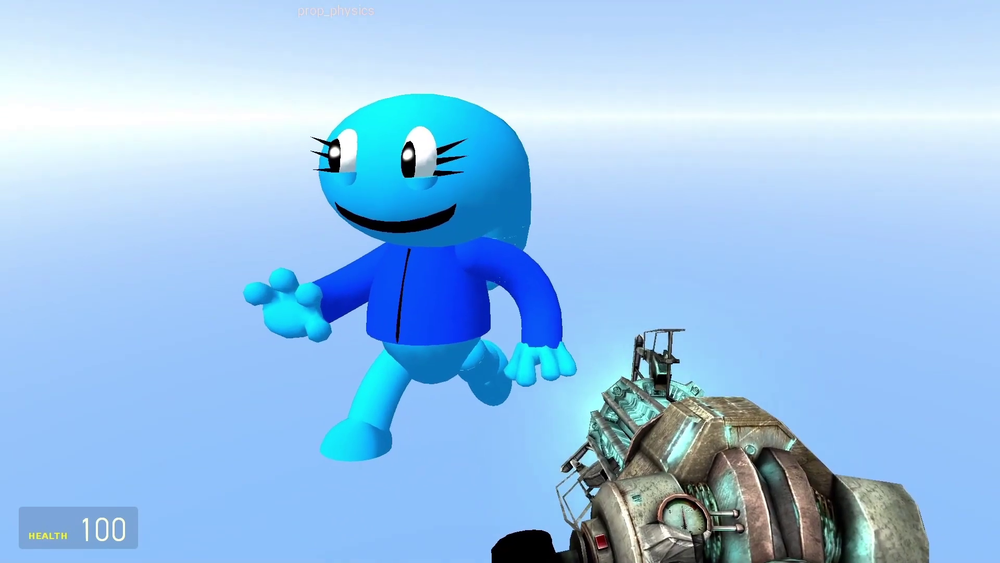
{"action": "left_click_drag", "start_coordinate": [500, 281], "coordinate": [501, 281]}
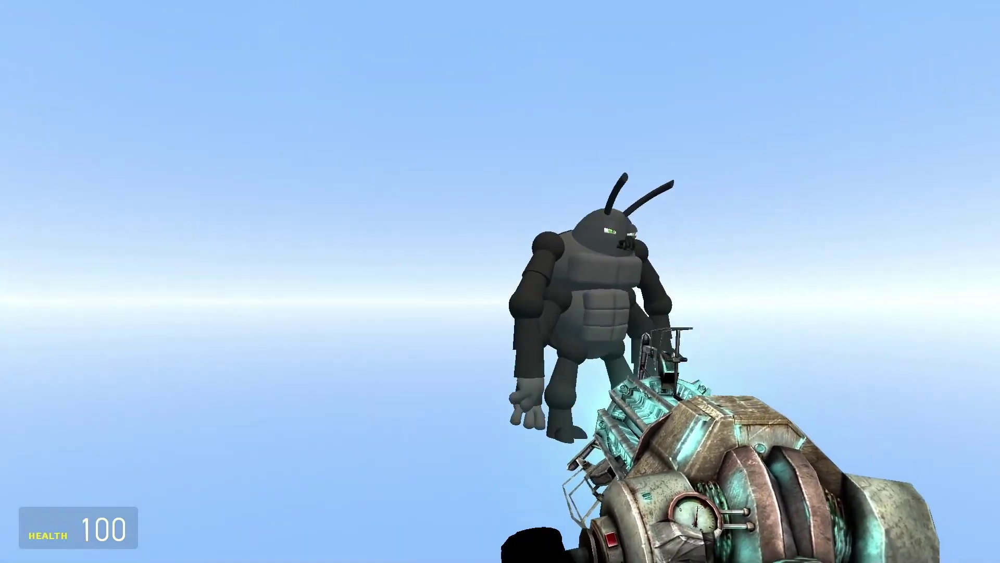
{"action": "key", "text": "w"}
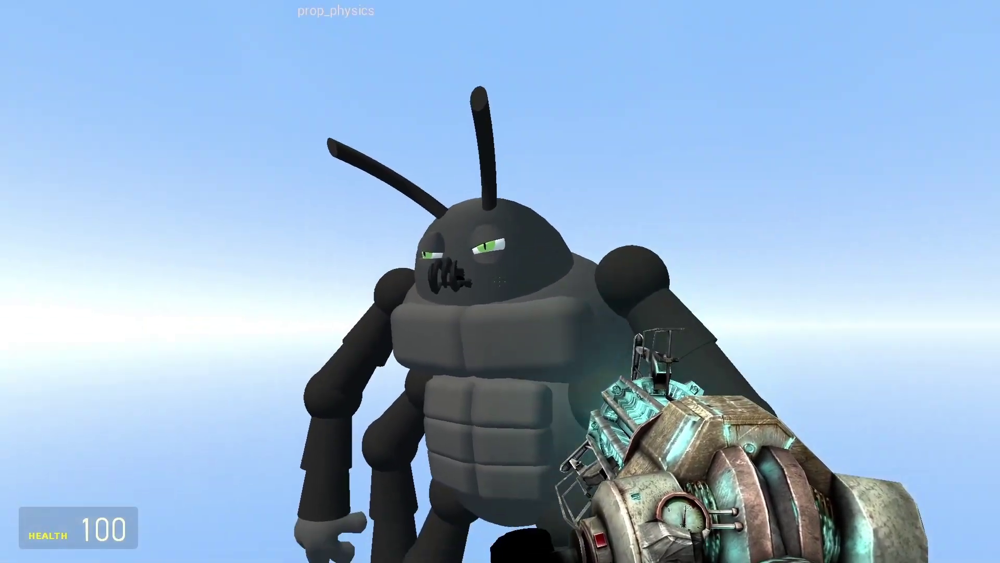
{"action": "left_click_drag", "start_coordinate": [500, 281], "coordinate": [501, 281]}
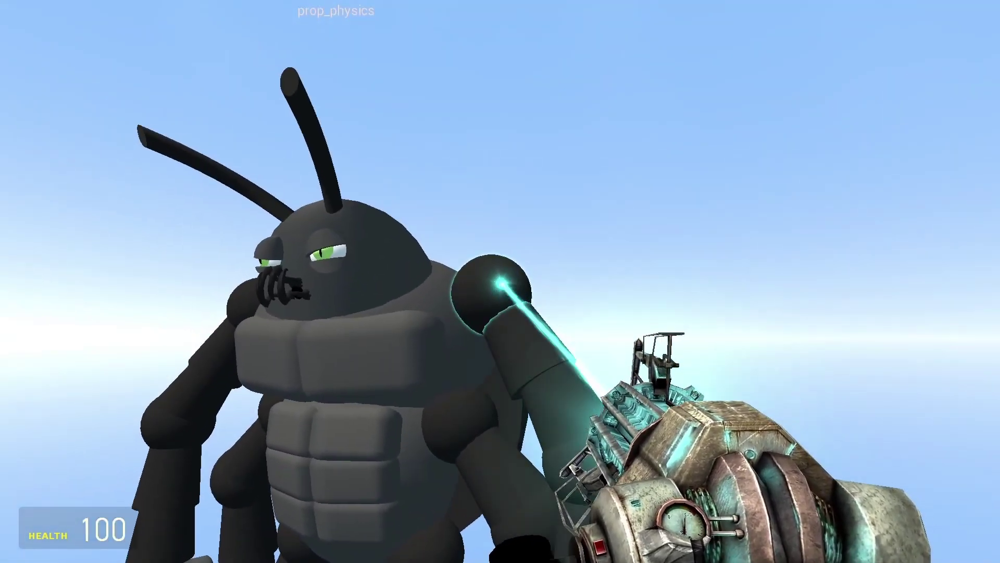
{"action": "right_click", "coordinate": [500, 282]}
{"action": "key", "text": "r"}
{"action": "key", "text": "s"}
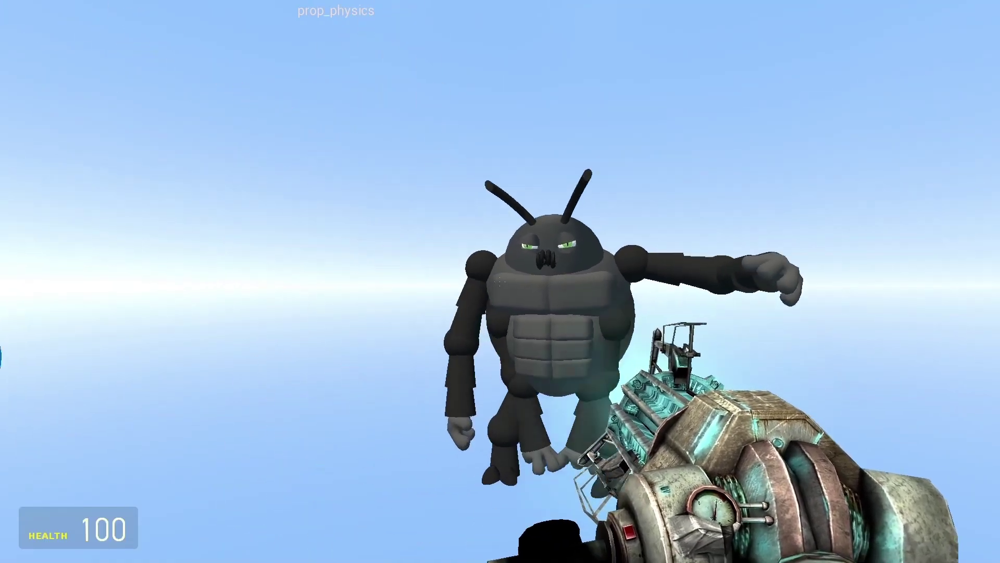
Step: Stretch the beetle's upper right arm and both lower arms out to the sides and freeze them in place
{"action": "key", "text": "w"}
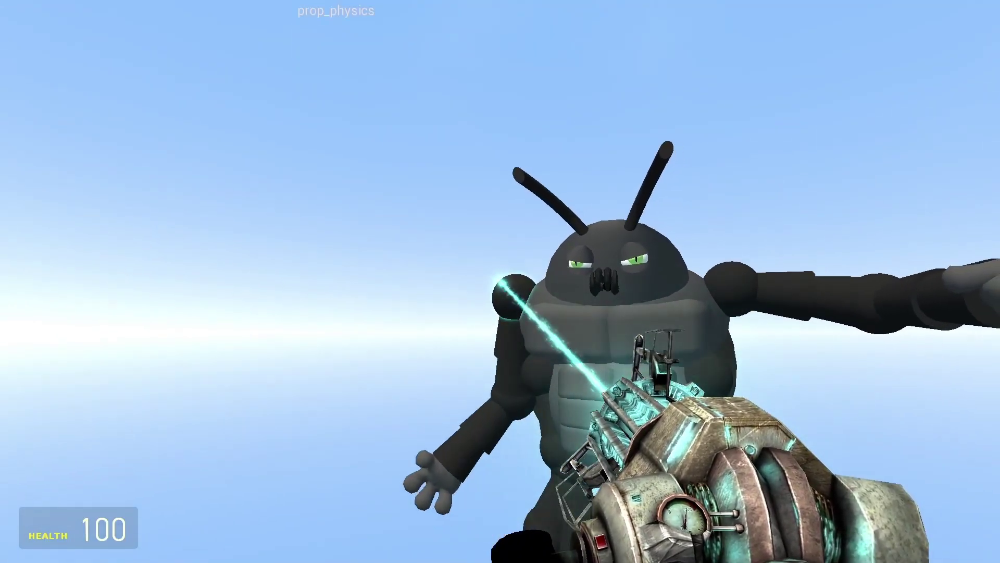
{"action": "left_click_drag", "start_coordinate": [500, 281], "coordinate": [500, 282]}
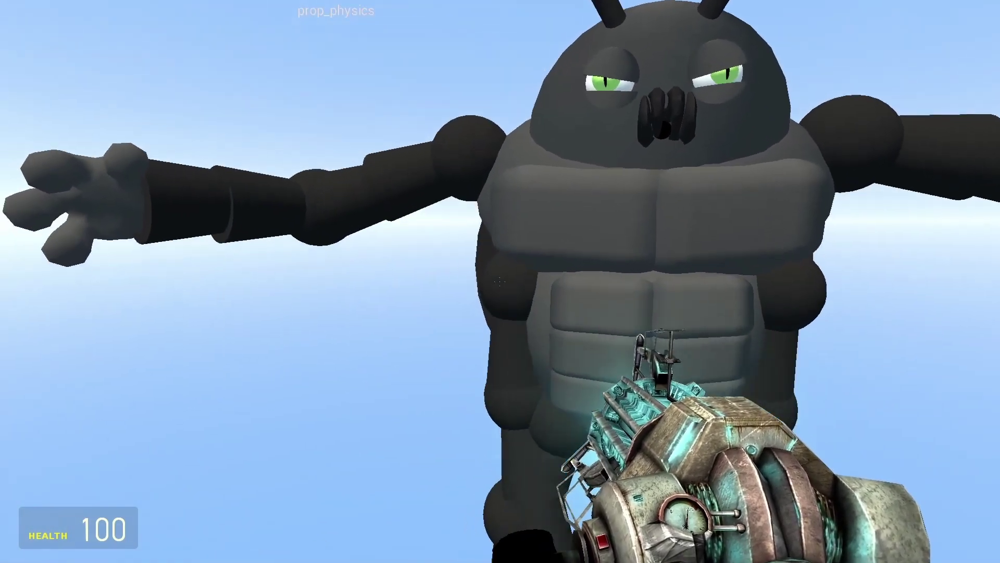
{"action": "left_click_drag", "start_coordinate": [500, 282], "coordinate": [501, 282]}
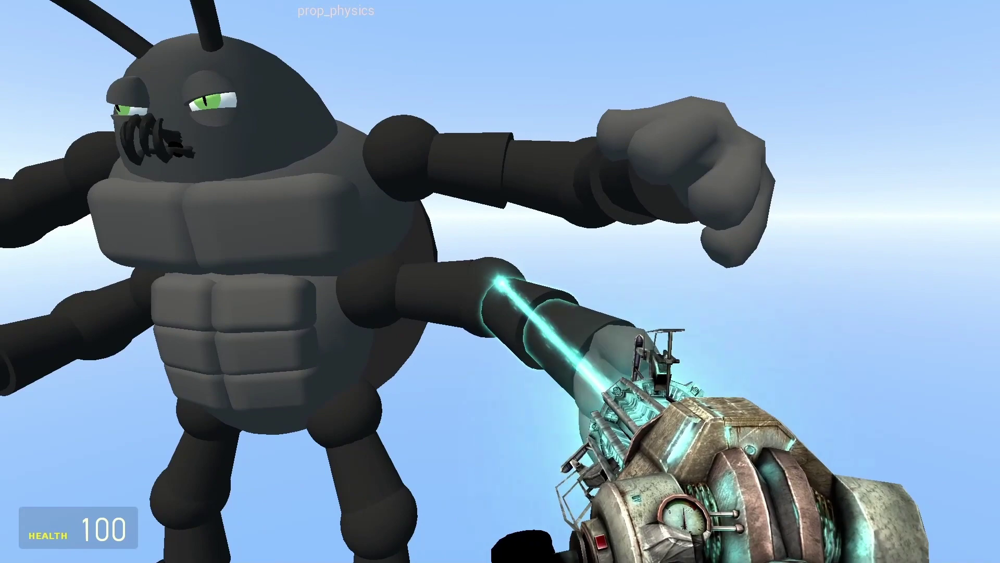
{"action": "left_click_drag", "start_coordinate": [500, 281], "coordinate": [500, 281]}
{"action": "right_click", "coordinate": [501, 281]}
{"action": "key", "text": "d"}
{"action": "key", "text": "w"}
{"action": "key", "text": "q"}
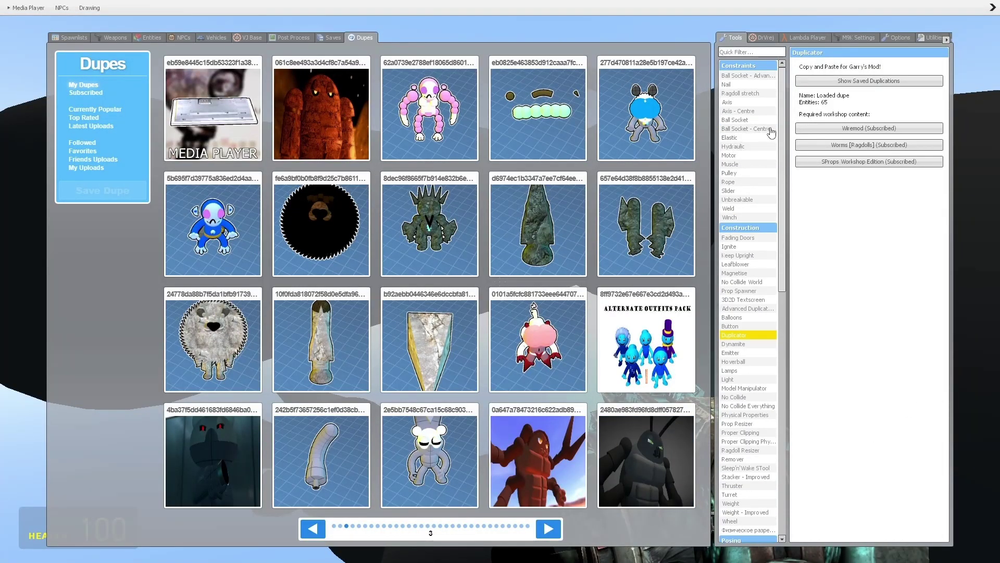
{"action": "key", "text": "q"}
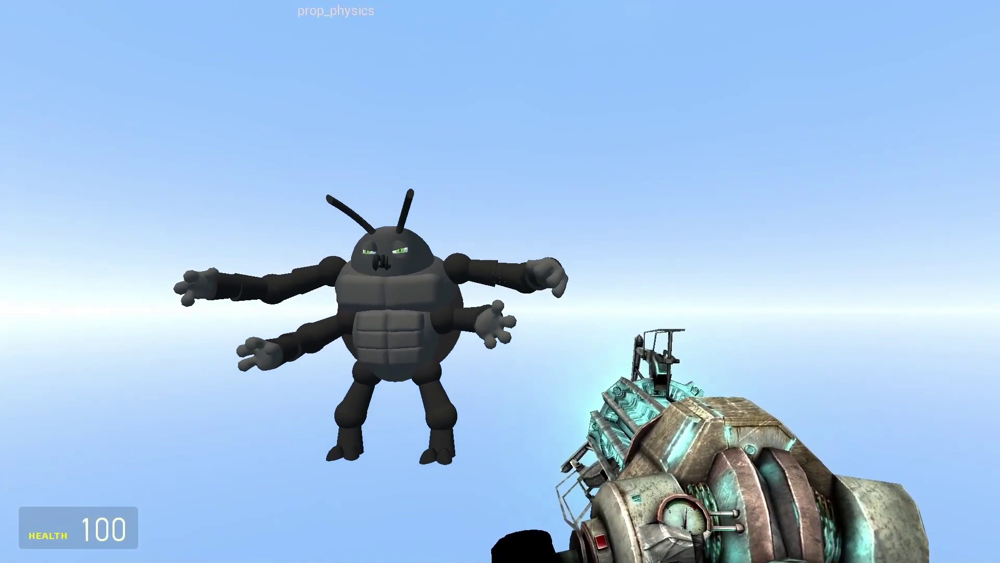
{"action": "key", "text": "w"}
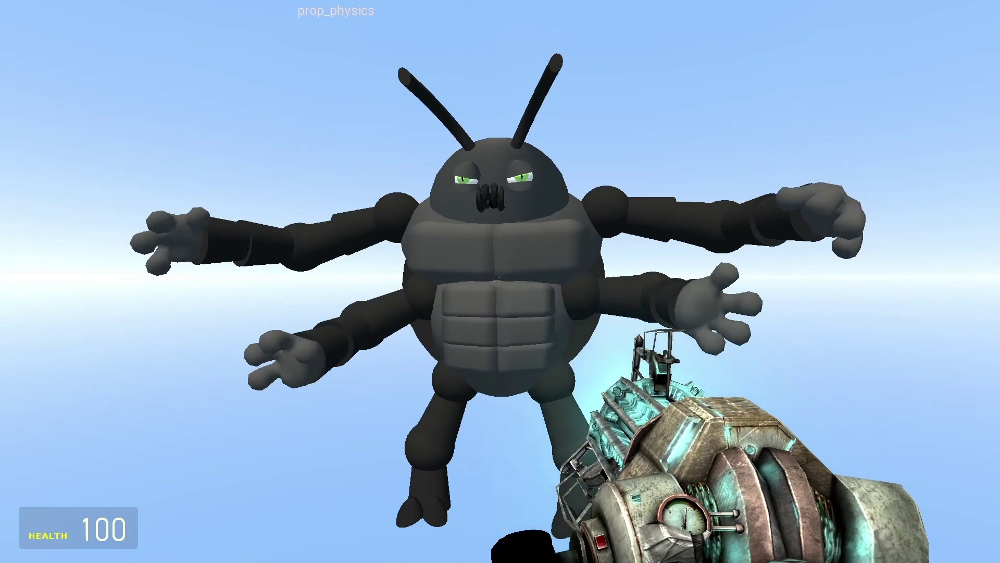
Step: Adjust the beetle's left leg at the hip and knee with the Physics Gun
{"action": "key", "text": "w"}
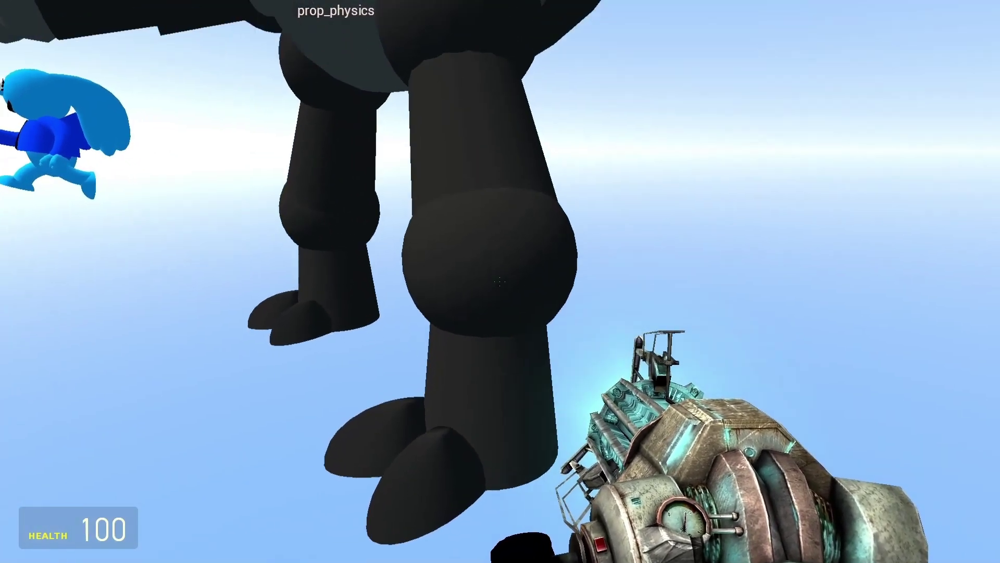
{"action": "key", "text": "s"}
{"action": "left_click", "coordinate": [500, 282]}
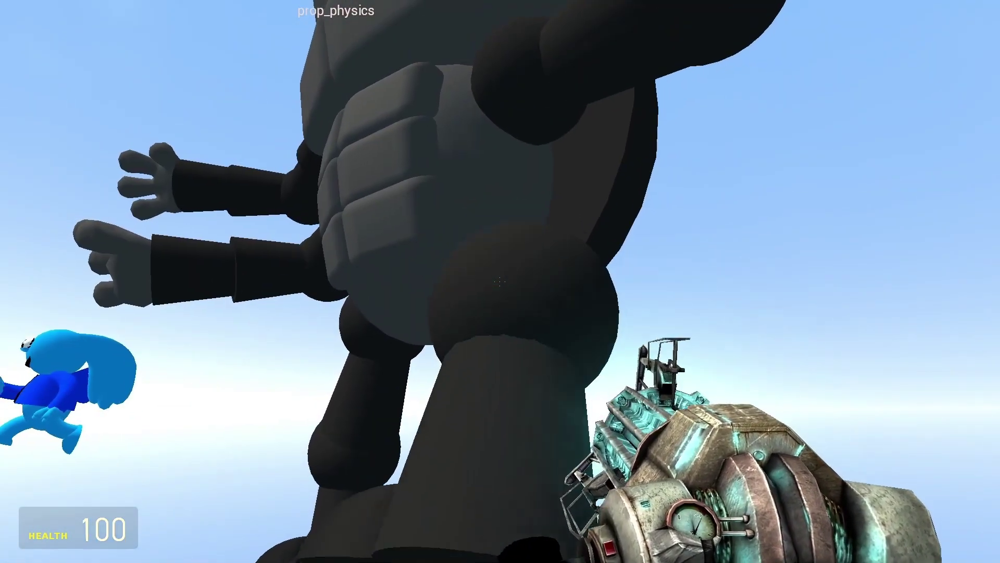
{"action": "key", "text": "a"}
{"action": "left_click", "coordinate": [500, 281]}
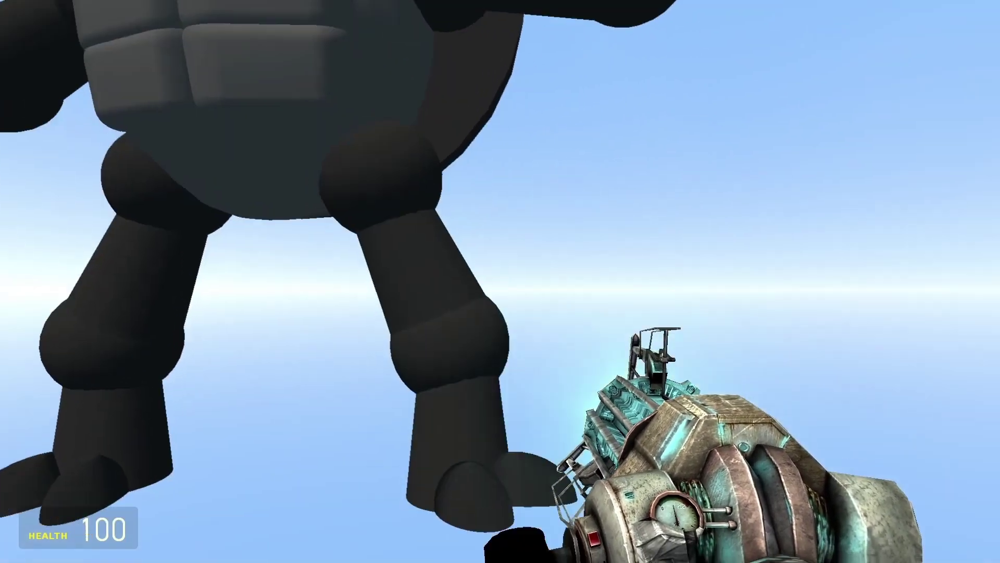
{"action": "left_click", "coordinate": [499, 282]}
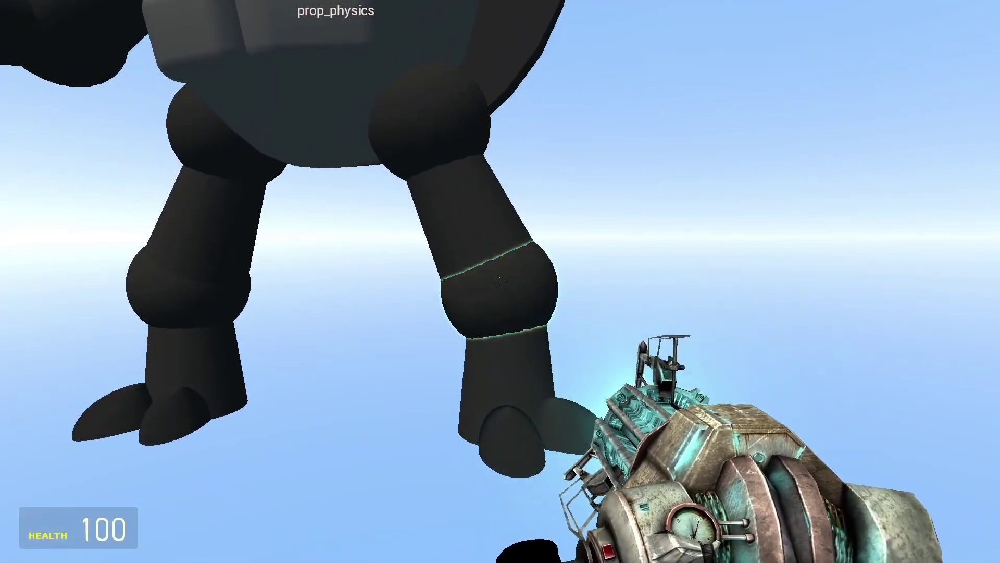
{"action": "key", "text": "s"}
{"action": "key", "text": "w"}
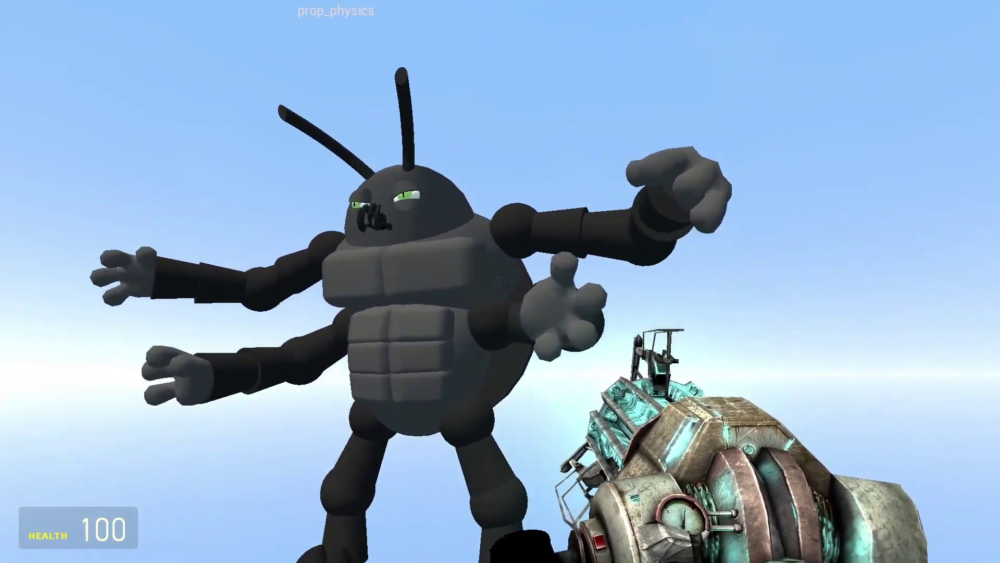
Step: Try to use the Finger Poser on the blue character's raised hand
{"action": "key", "text": "w"}
{"action": "key", "text": "a"}
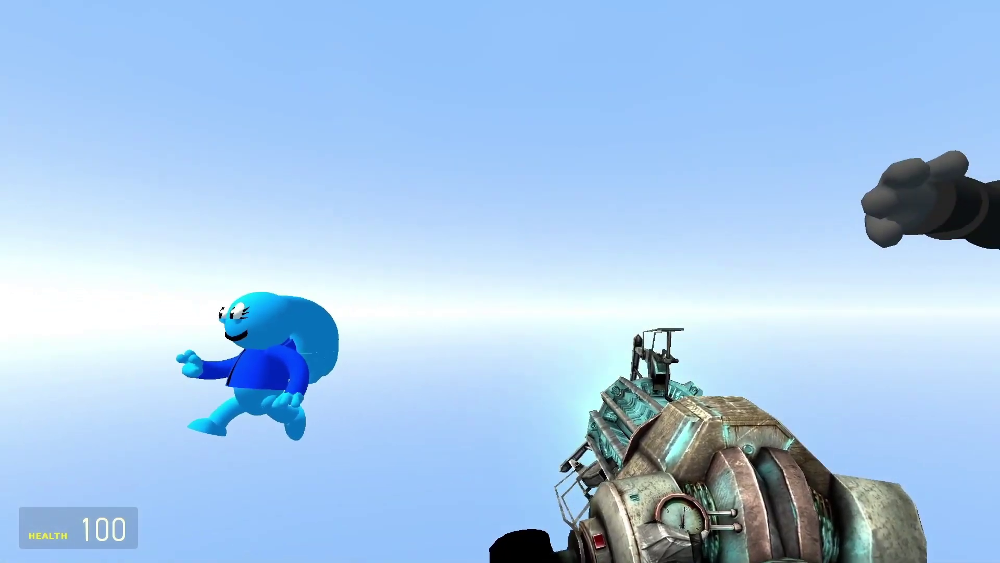
{"action": "key", "text": "a"}
{"action": "key", "text": "d"}
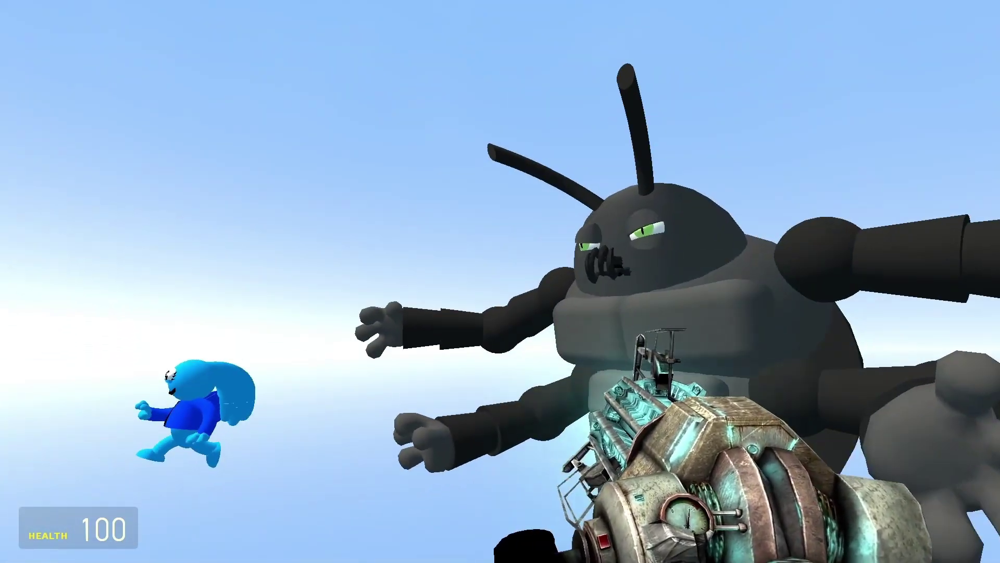
{"action": "key", "text": "q"}
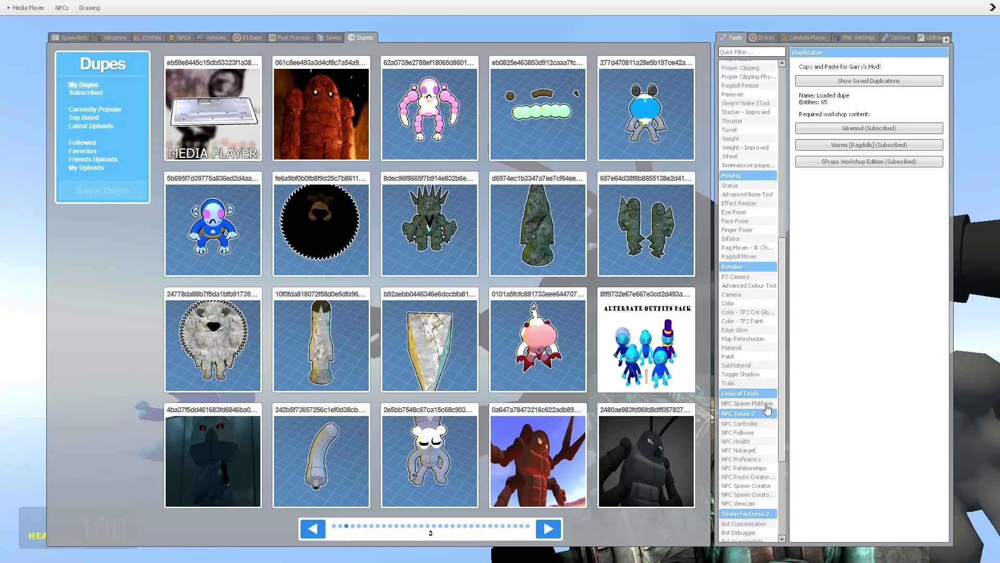
{"action": "key", "text": "q"}
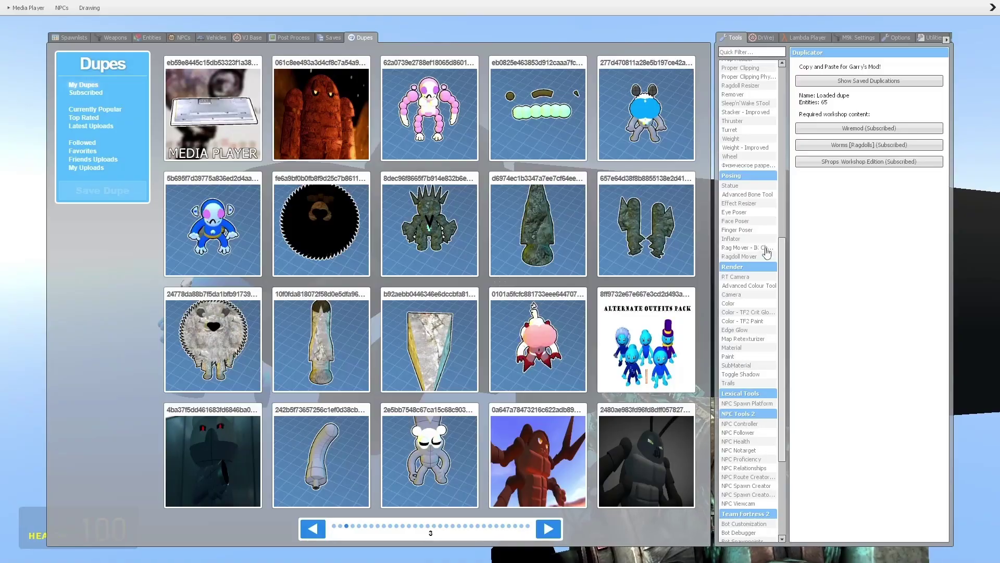
{"action": "left_click", "coordinate": [750, 231]}
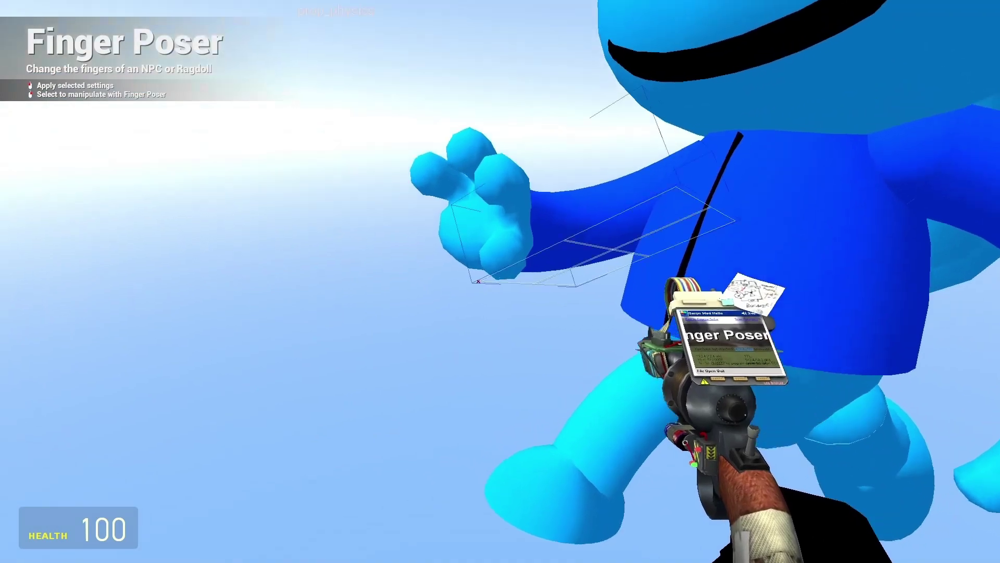
{"action": "scroll", "coordinate": [500, 281], "scroll_direction": "up", "scroll_amount": 8}
{"action": "left_click", "coordinate": [500, 282]}
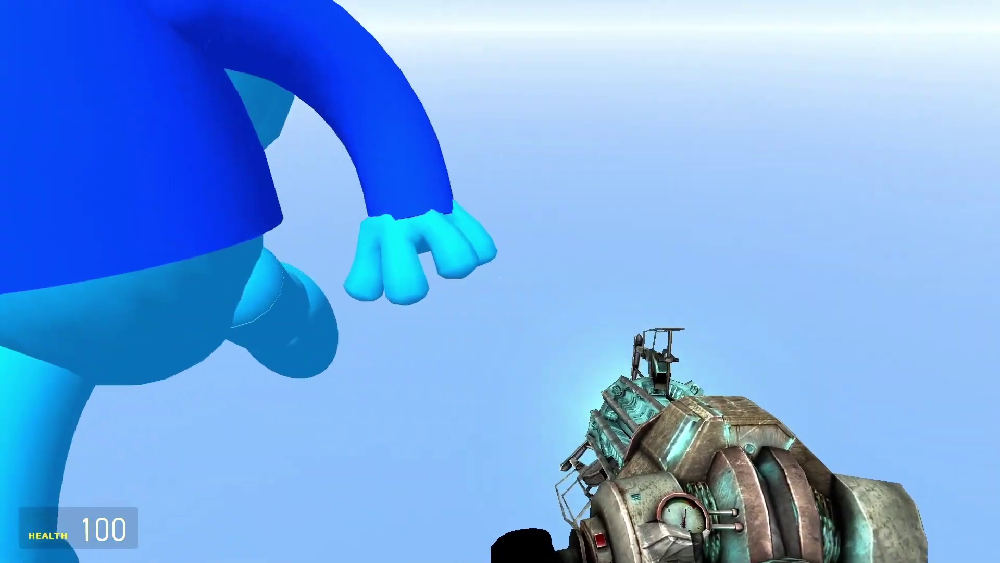
Step: Check the blue character's hands up close and load the Remover tool for them
{"action": "left_click", "coordinate": [501, 282]}
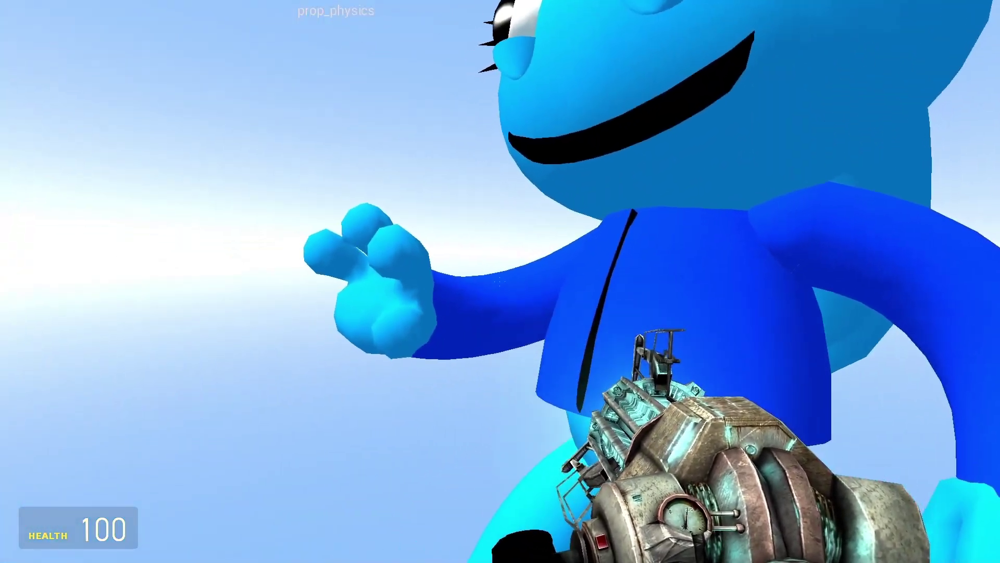
{"action": "left_click", "coordinate": [500, 282]}
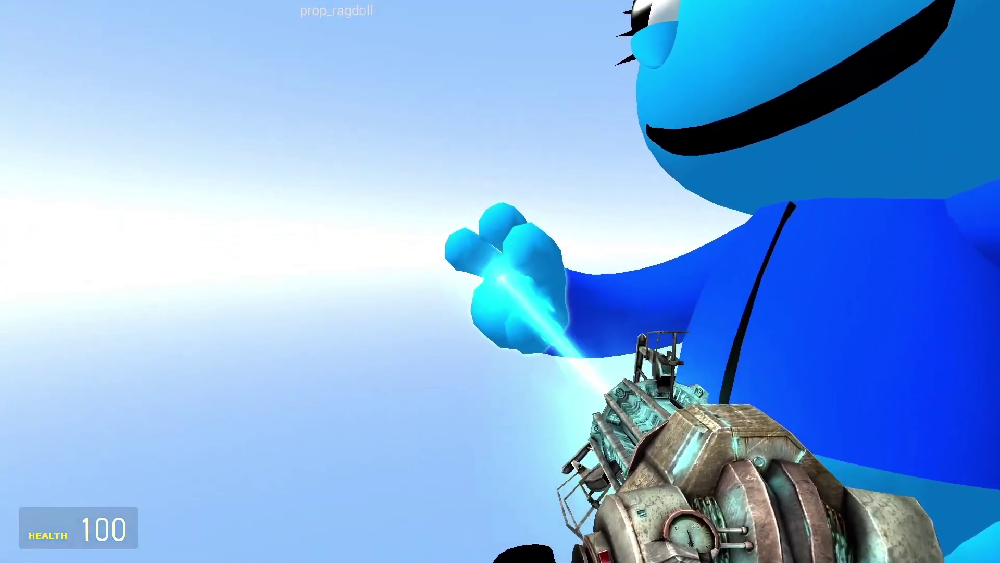
{"action": "key", "text": "q"}
{"action": "left_click", "coordinate": [733, 95]}
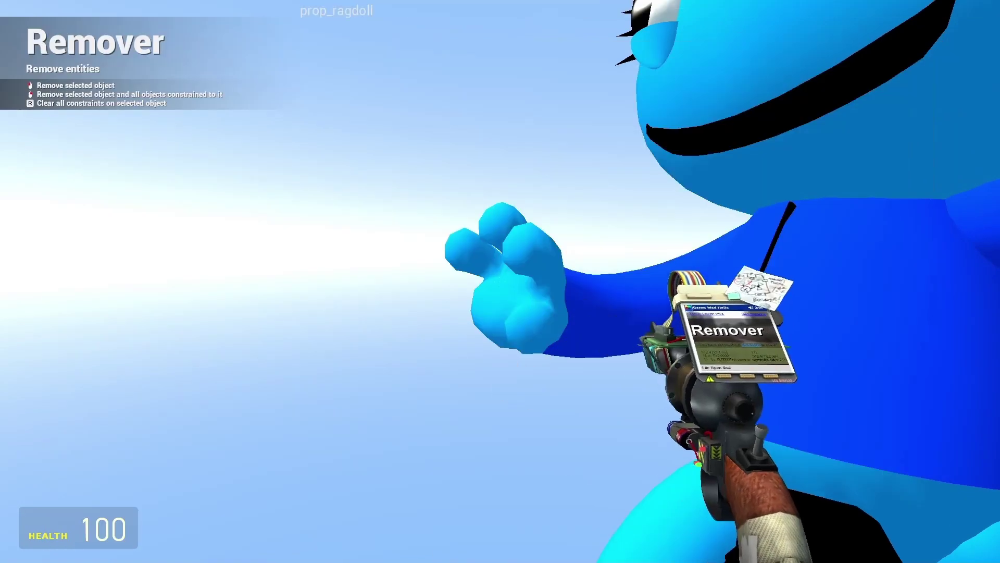
{"action": "scroll", "coordinate": [501, 282], "scroll_direction": "up", "scroll_amount": 4}
Step: Rotate the blue character's raised hand so the fingers point outward, and readjust and freeze the lowered hand
{"action": "left_click", "coordinate": [501, 281]}
{"action": "left_click", "coordinate": [501, 281]}
{"action": "key", "text": "e"}
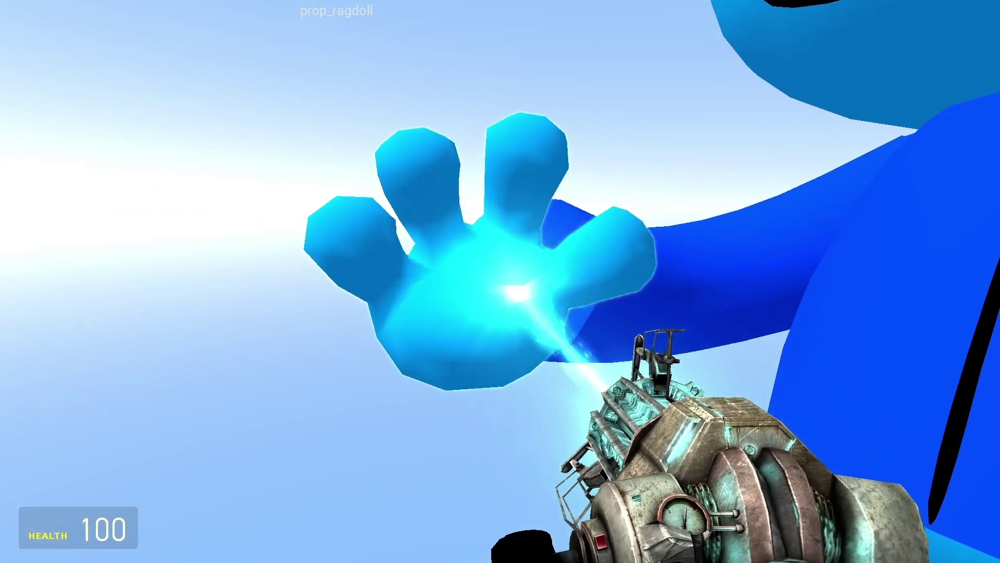
{"action": "left_click_drag", "start_coordinate": [501, 281], "coordinate": [500, 225]}
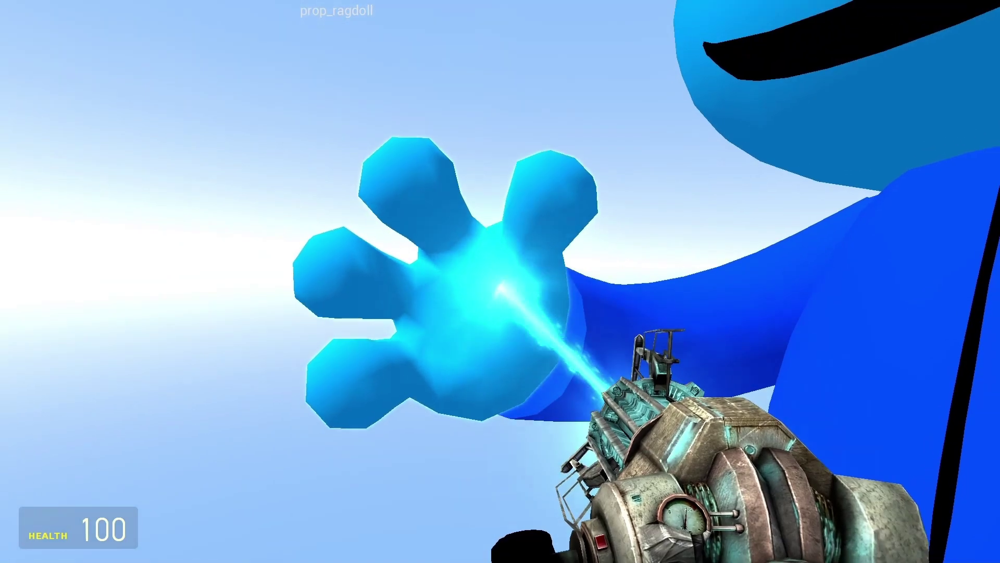
{"action": "key", "text": "s"}
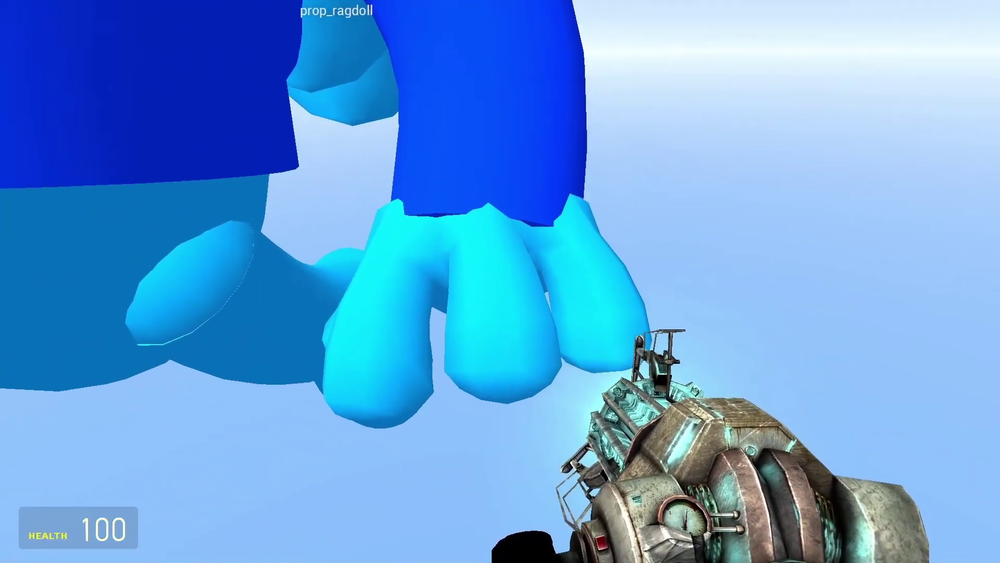
{"action": "left_click_drag", "start_coordinate": [501, 281], "coordinate": [501, 282]}
{"action": "right_click", "coordinate": [500, 282]}
{"action": "key", "text": "w"}
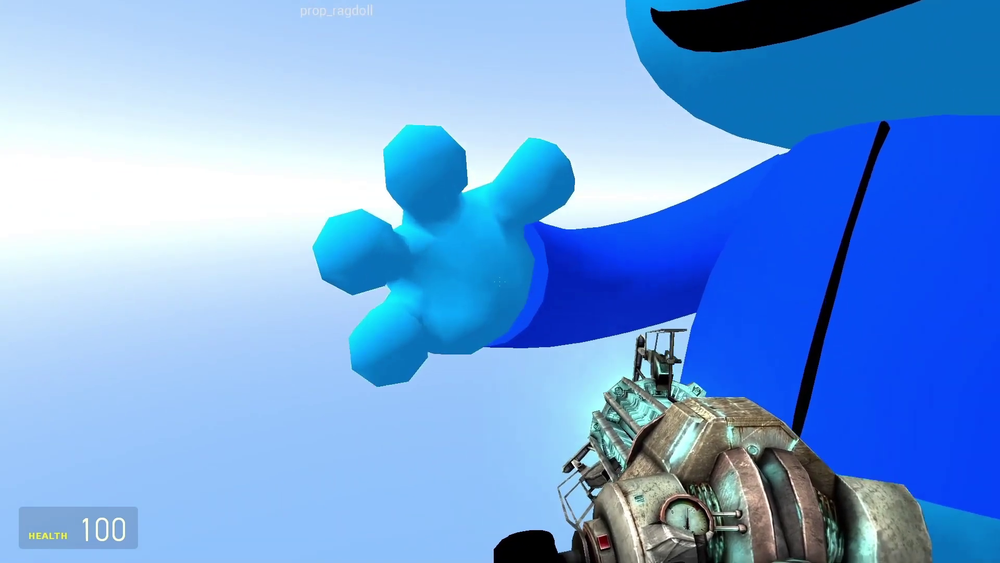
Step: Remove both hands of the blue character with the Remover
{"action": "key", "text": "6"}
{"action": "left_click", "coordinate": [500, 281]}
{"action": "key", "text": "s"}
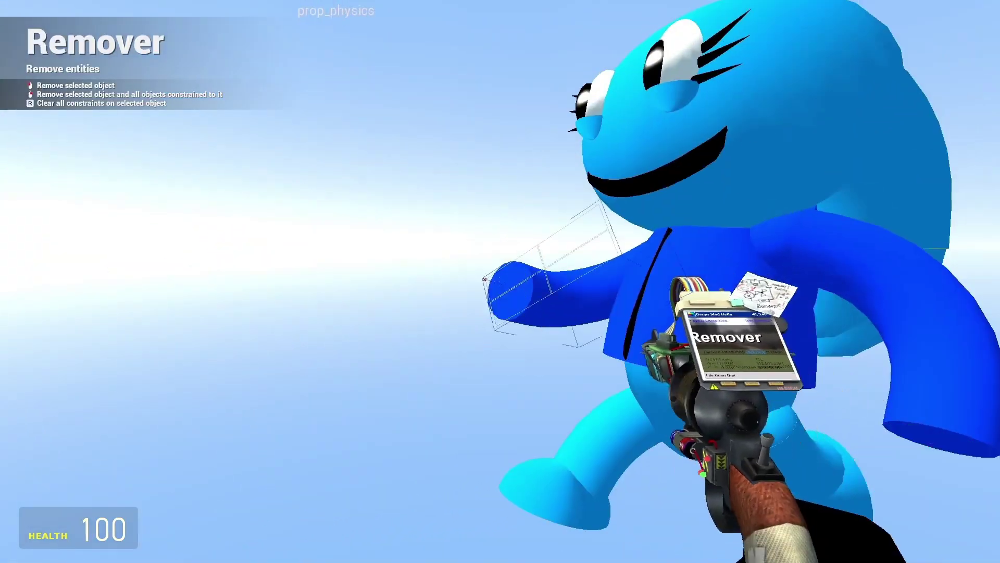
Step: Paste the blue dupe with Z letters on its dark outfit from page 6 beside the handless character, and reselect the Remover
{"action": "key", "text": "q"}
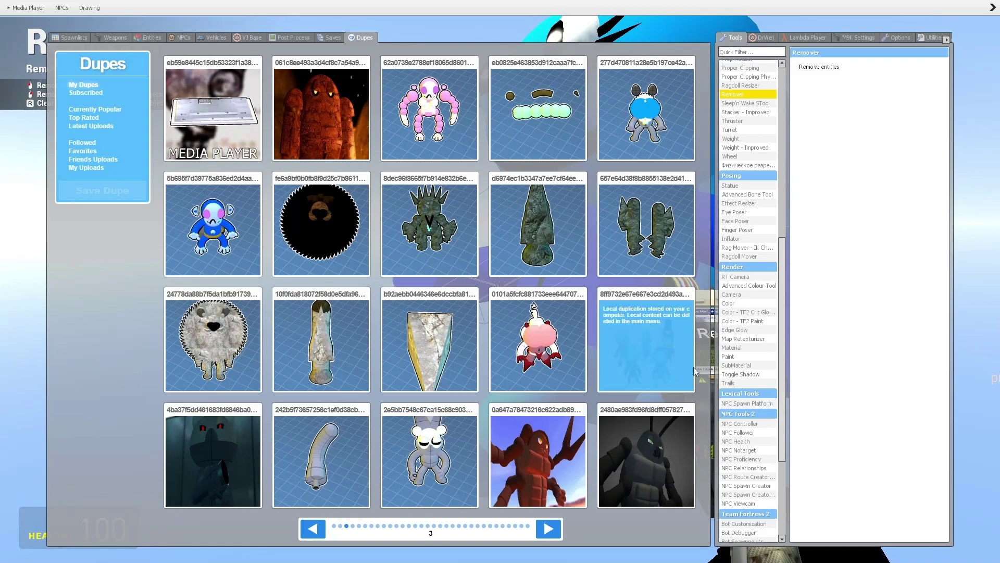
{"action": "left_click", "coordinate": [546, 529]}
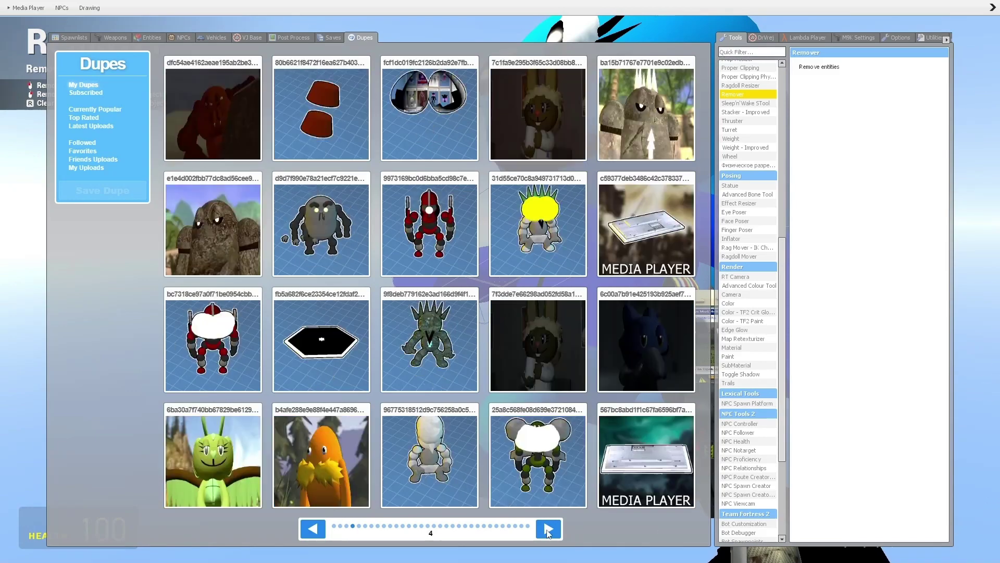
{"action": "left_click", "coordinate": [548, 529]}
{"action": "left_click", "coordinate": [547, 529]}
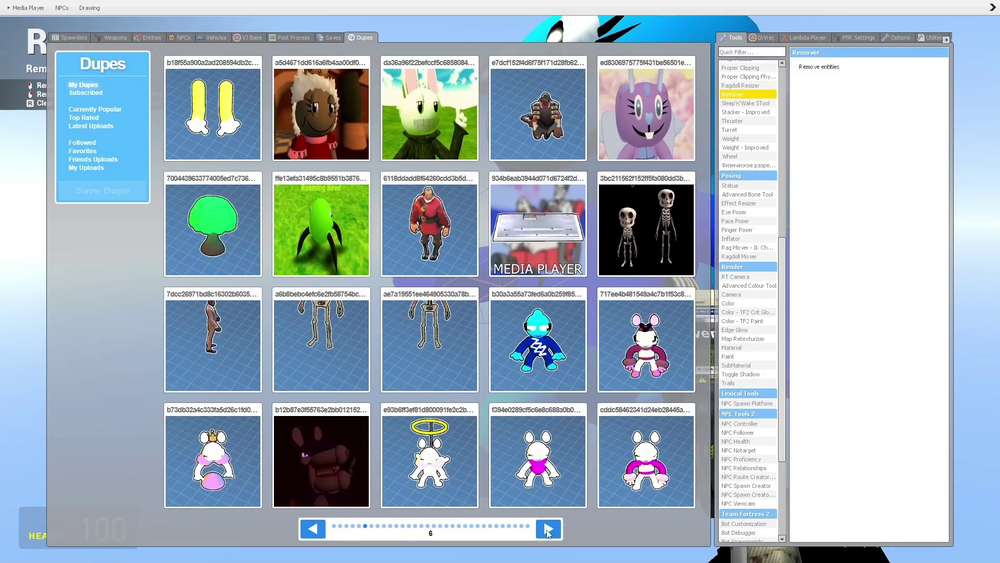
{"action": "left_click", "coordinate": [570, 381]}
{"action": "key", "text": "q"}
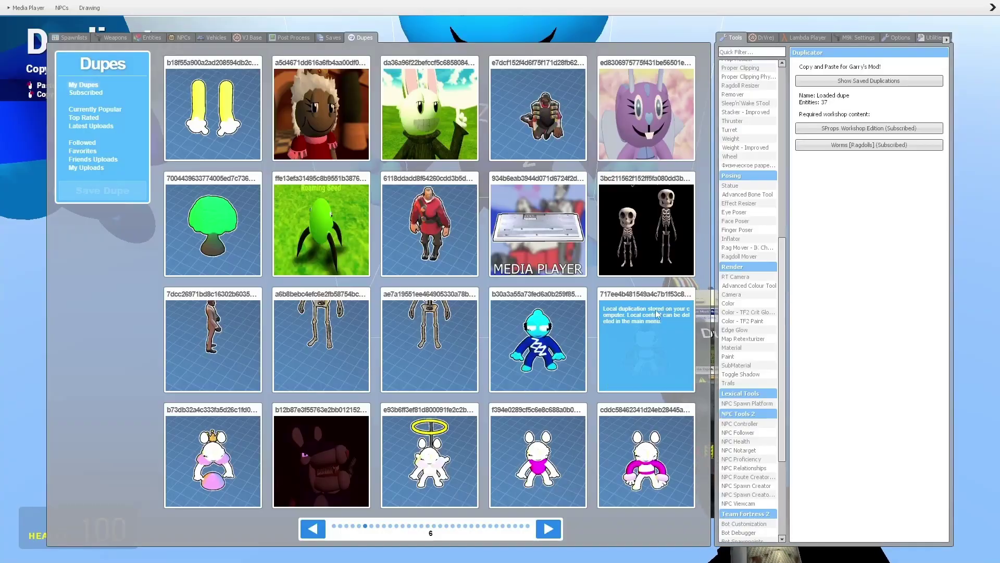
{"action": "left_click", "coordinate": [740, 97]}
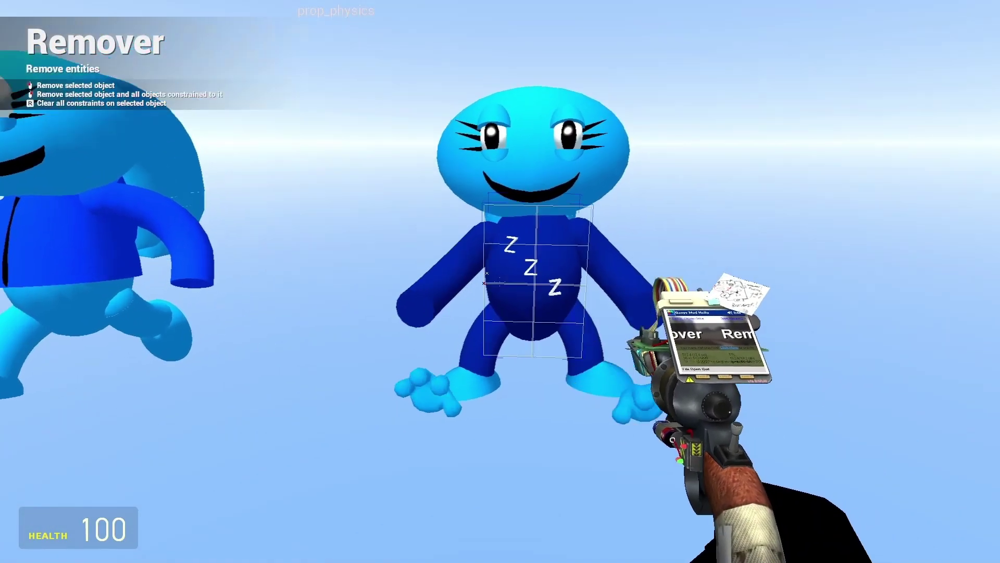
Step: Remove the pasted Z dupe's body, keep its two hands, and attach them to the blue character's raised and lowered arms
{"action": "left_click", "coordinate": [500, 282]}
{"action": "key", "text": "w"}
{"action": "scroll", "coordinate": [500, 281], "scroll_direction": "down", "scroll_amount": 2}
{"action": "left_click", "coordinate": [500, 282]}
{"action": "left_click", "coordinate": [501, 282]}
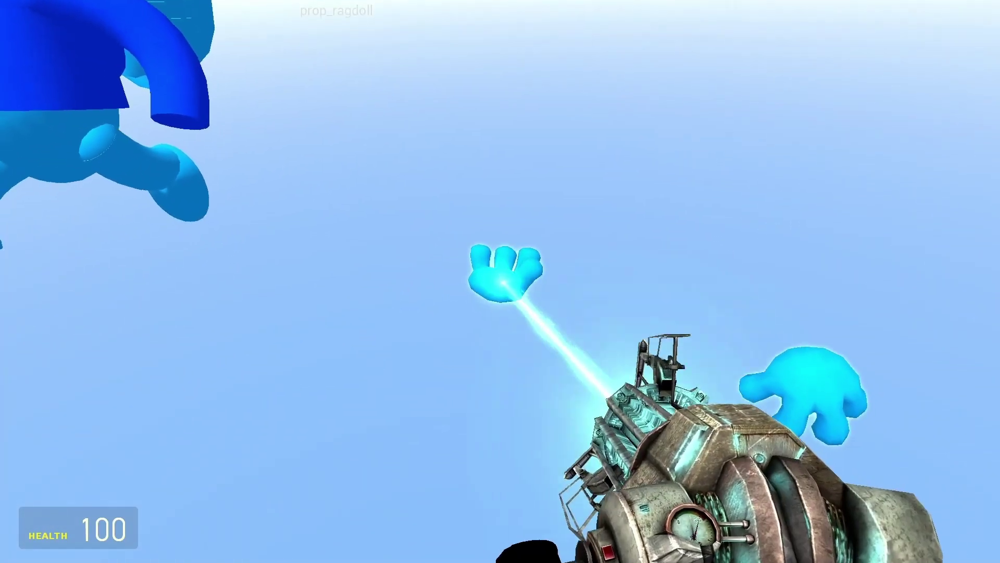
{"action": "left_click_drag", "start_coordinate": [501, 281], "coordinate": [500, 281]}
{"action": "right_click", "coordinate": [501, 281]}
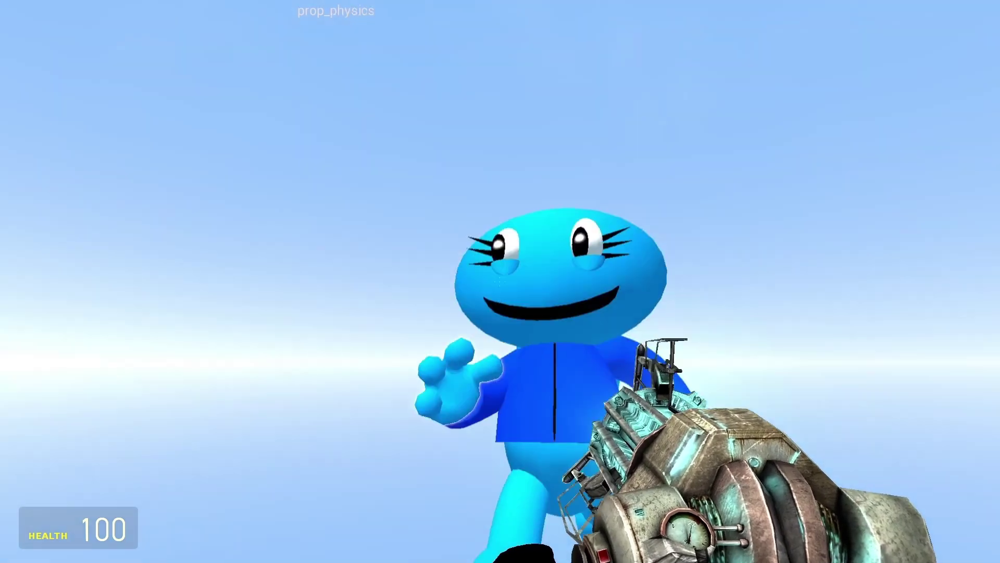
{"action": "key", "text": "w"}
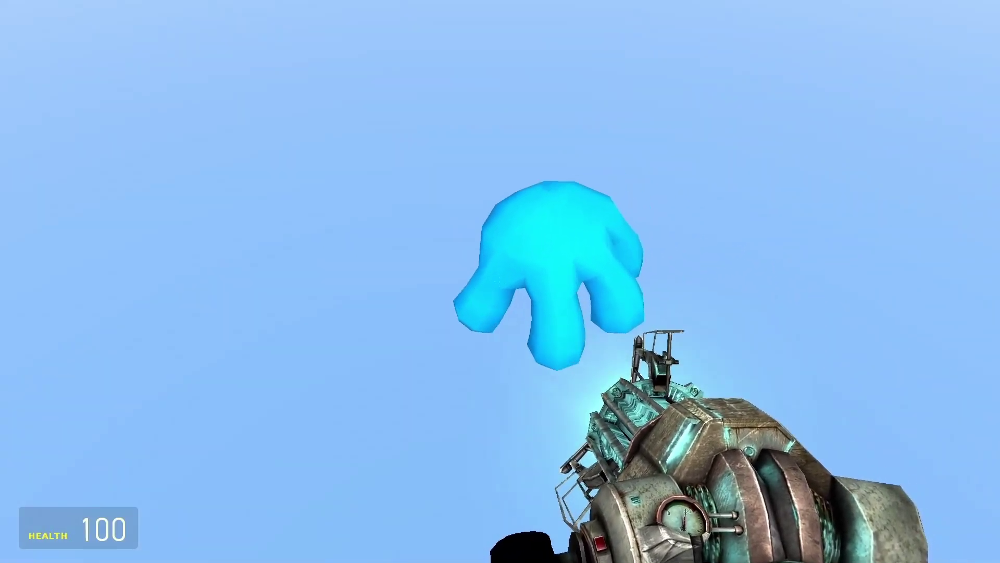
{"action": "left_click_drag", "start_coordinate": [500, 281], "coordinate": [500, 281]}
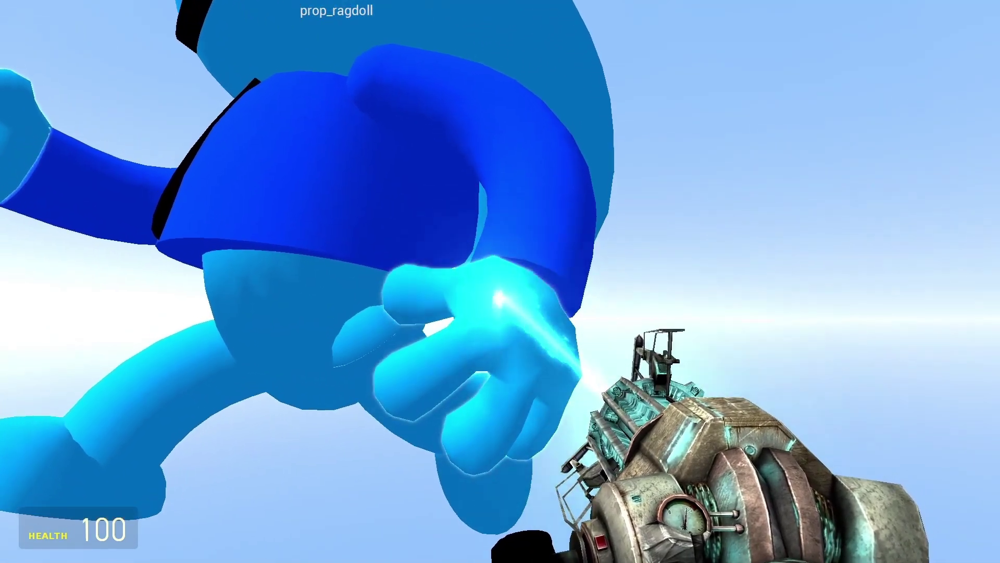
Step: Load the Finger Poser, select the blue character's raised hand and adjust the base of its middle finger
{"action": "key", "text": "q"}
{"action": "left_click", "coordinate": [740, 230]}
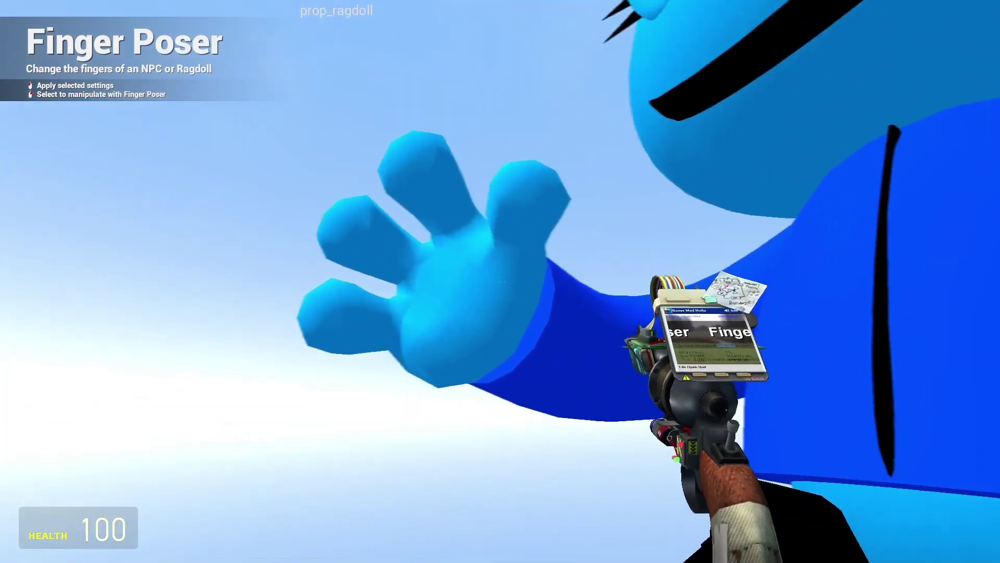
{"action": "right_click", "coordinate": [501, 281]}
{"action": "key", "text": "c"}
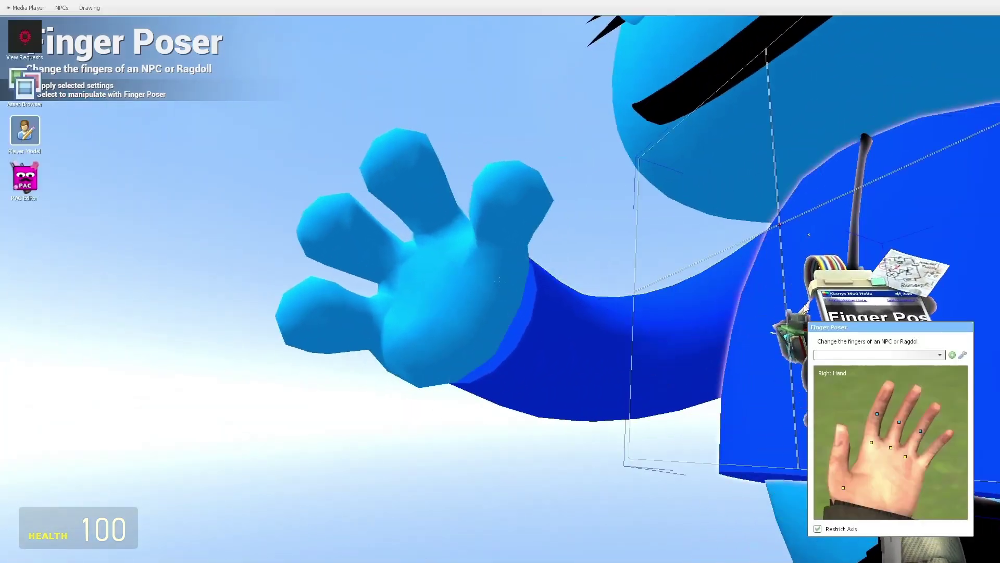
{"action": "mouse_move", "coordinate": [891, 447]}
{"action": "left_mouse_down"}
{"action": "mouse_move", "coordinate": [893, 472]}
{"action": "mouse_move", "coordinate": [897, 452]}
{"action": "left_mouse_up"}
{"action": "key", "text": "a"}
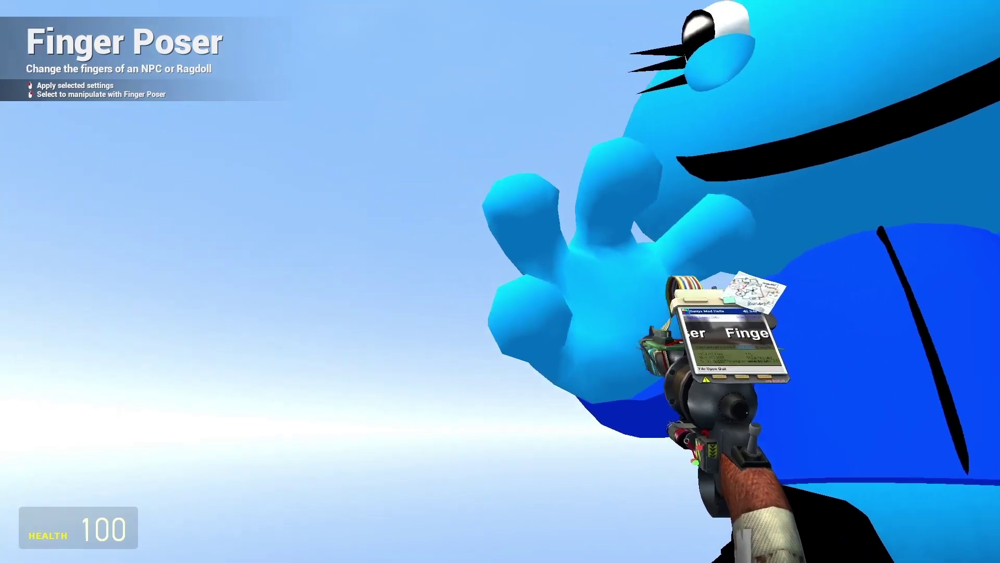
Step: Rotate the blue character's raised hand slightly with the Physics Gun, realign it with the sleeve and check it from the side
{"action": "key", "text": "c"}
{"action": "key", "text": "d"}
{"action": "scroll", "coordinate": [500, 282], "scroll_direction": "up", "scroll_amount": 8}
{"action": "left_click", "coordinate": [500, 282]}
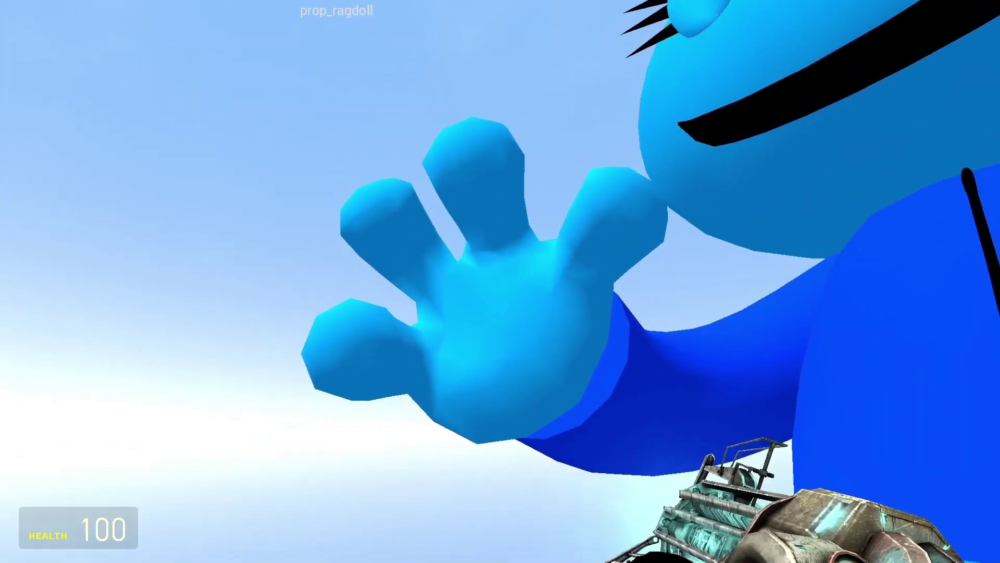
{"action": "left_click_drag", "start_coordinate": [501, 281], "coordinate": [514, 294]}
{"action": "key", "text": "d"}
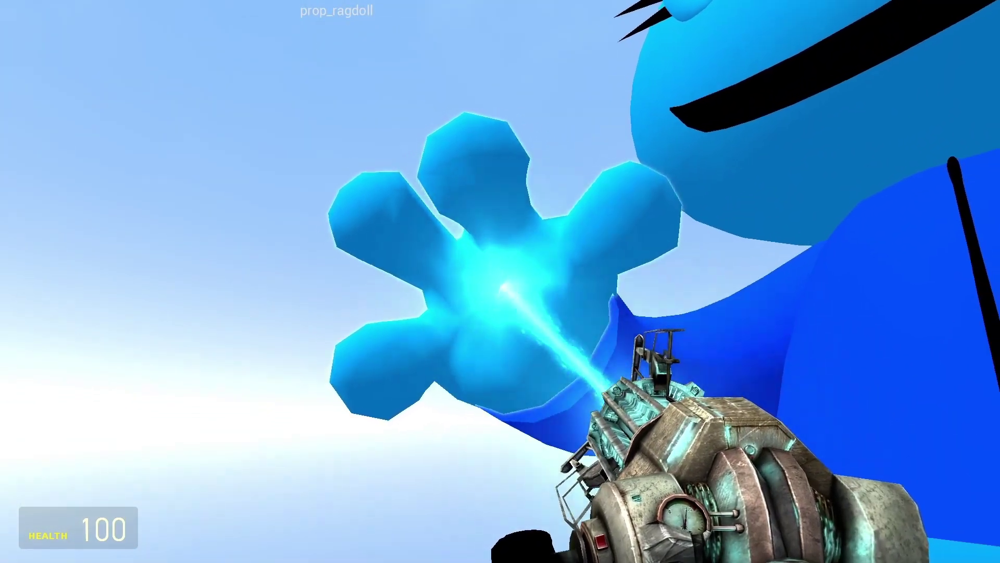
{"action": "key", "text": "a"}
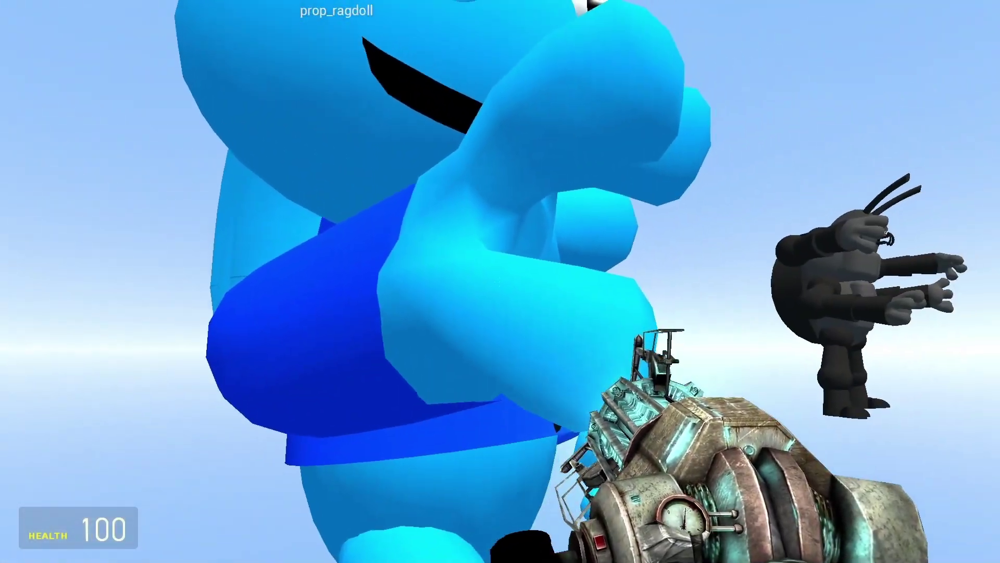
{"action": "left_click", "coordinate": [501, 281]}
{"action": "key", "text": "d"}
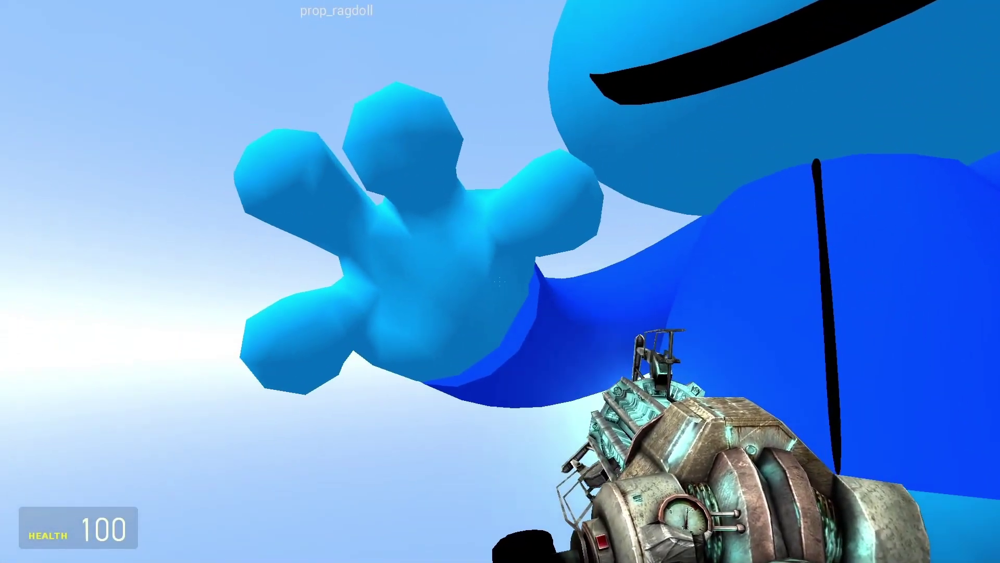
Step: Retouch the blue character's finger pose with the Finger Poser, look over the lowered hand and switch back to the Physics Gun
{"action": "scroll", "coordinate": [501, 281], "scroll_direction": "up", "scroll_amount": 2}
{"action": "left_click", "coordinate": [500, 281]}
{"action": "key", "text": "c"}
{"action": "left_click_drag", "start_coordinate": [895, 454], "coordinate": [893, 448]}
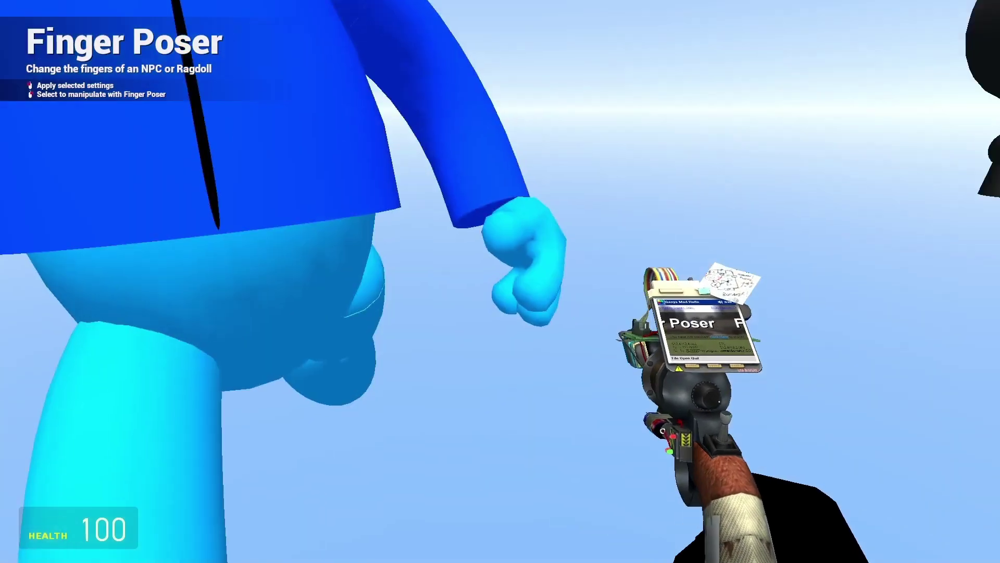
{"action": "key", "text": "w"}
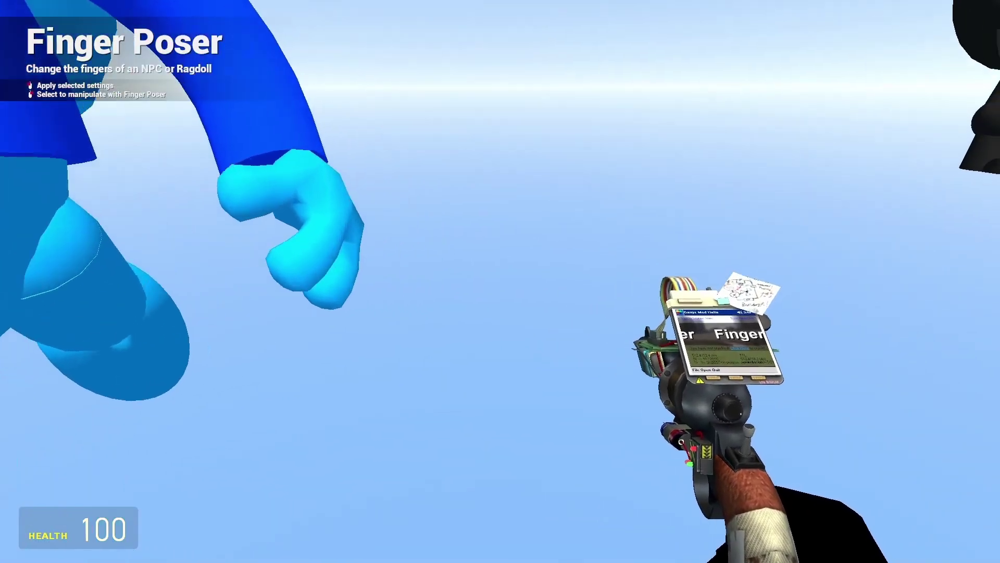
{"action": "scroll", "coordinate": [500, 281], "scroll_direction": "down", "scroll_amount": 3}
{"action": "left_click", "coordinate": [500, 281]}
{"action": "left_click", "coordinate": [500, 281]}
{"action": "key", "text": "s"}
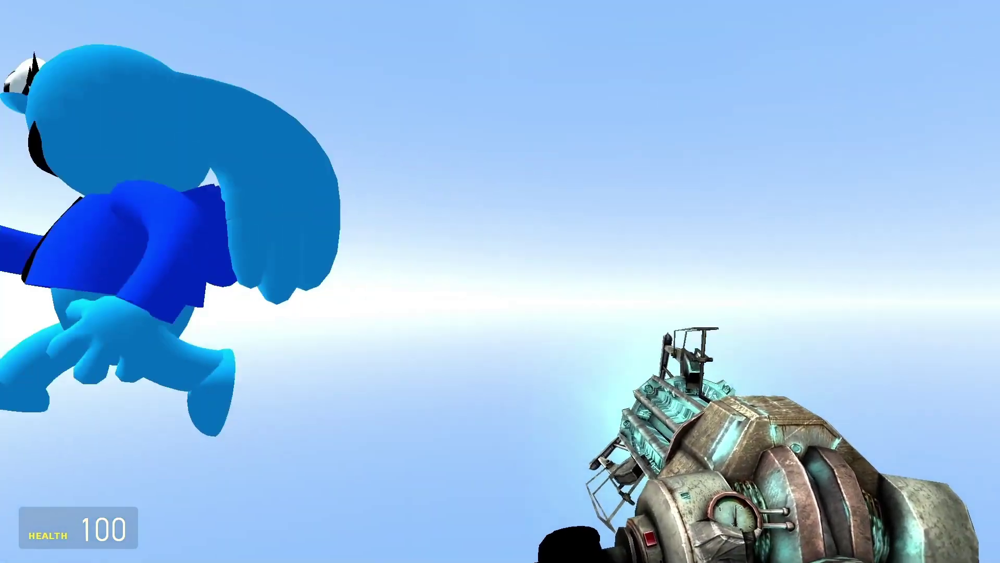
Step: Curl the fingers of the blue character's raised hand into a fist with the Finger Poser
{"action": "key", "text": "w"}
{"action": "scroll", "coordinate": [501, 282], "scroll_direction": "up", "scroll_amount": 2}
{"action": "scroll", "coordinate": [500, 281], "scroll_direction": "down", "scroll_amount": 1}
{"action": "left_click", "coordinate": [501, 282]}
{"action": "key", "text": "c"}
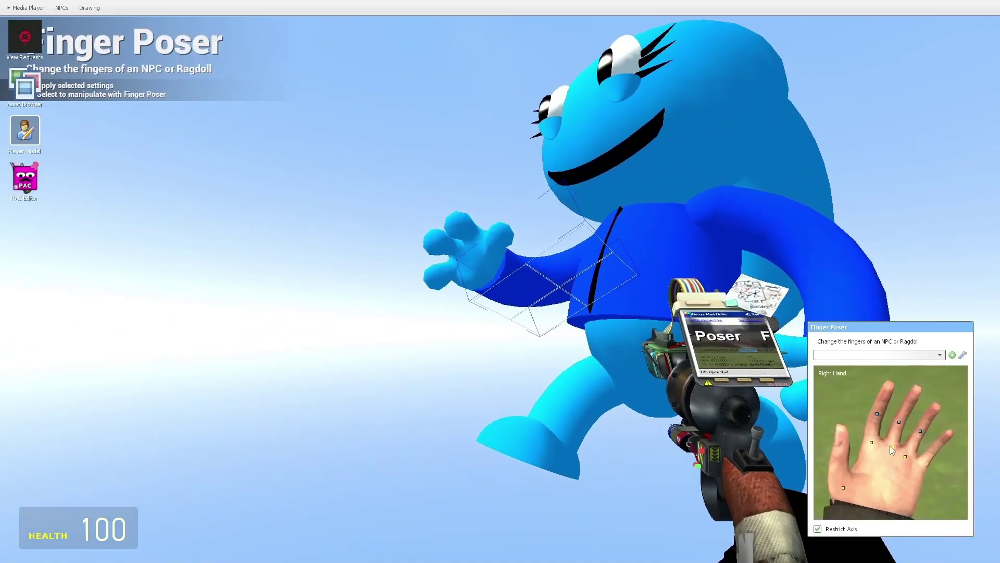
{"action": "key", "text": "c"}
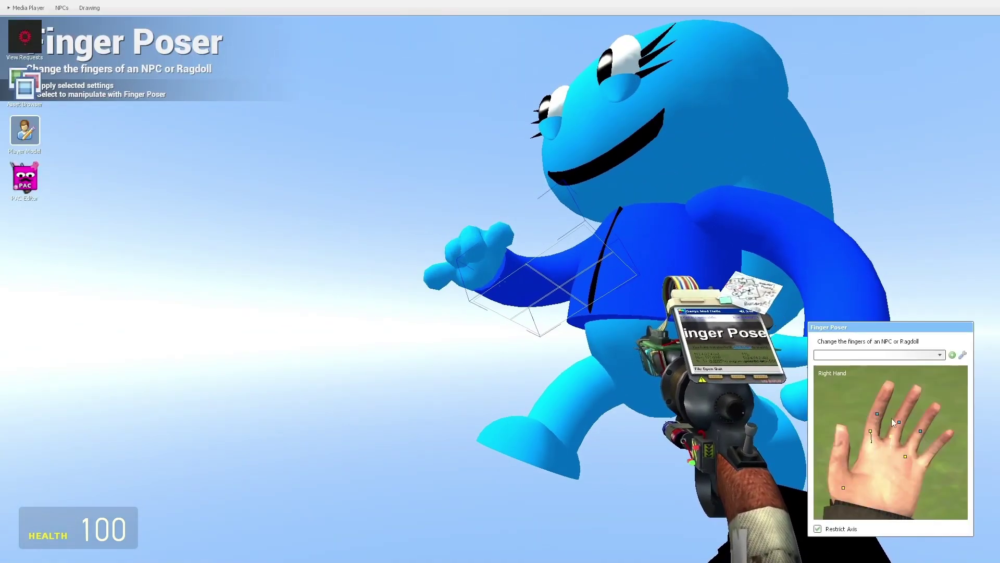
{"action": "left_click_drag", "start_coordinate": [892, 418], "coordinate": [890, 418]}
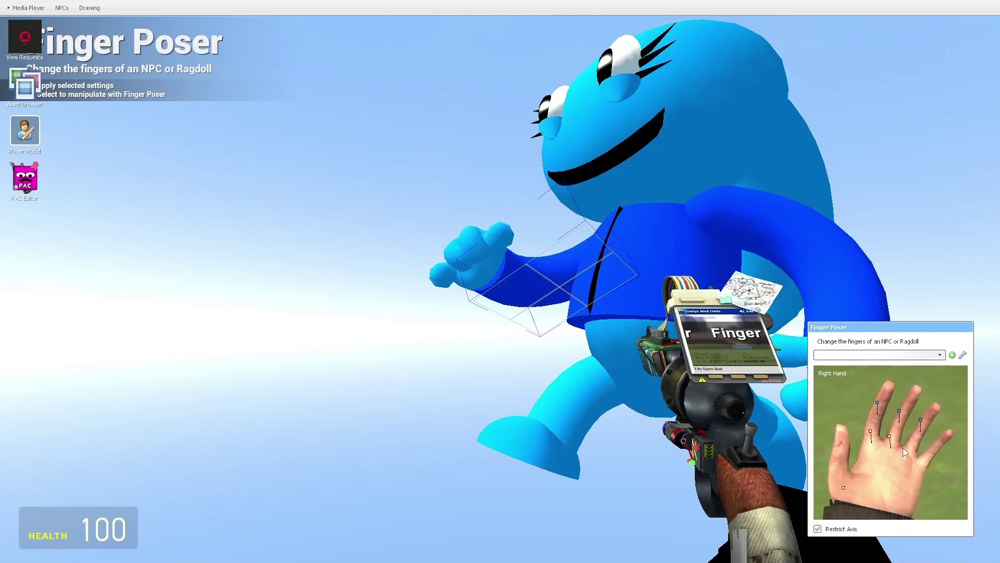
{"action": "key", "text": "c"}
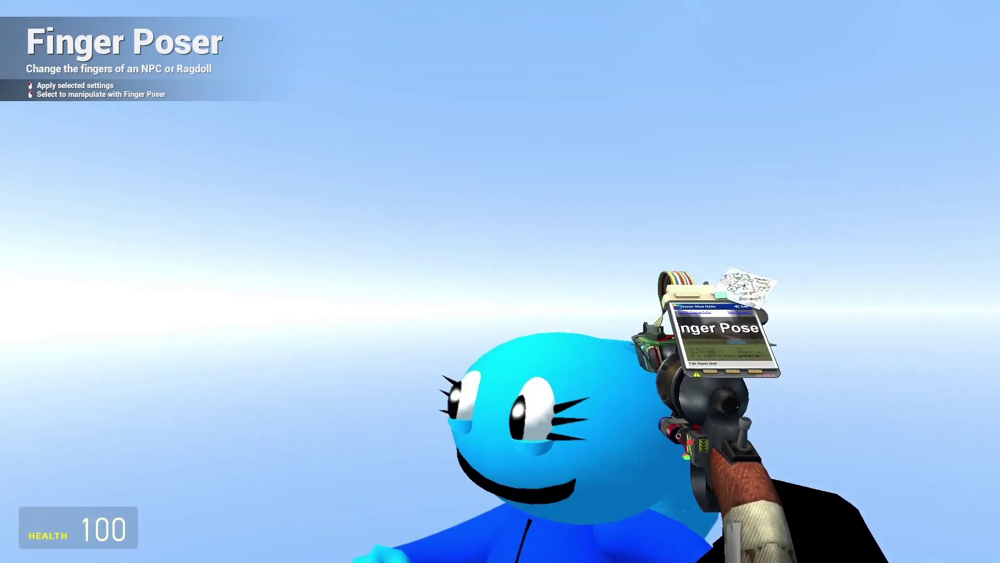
Step: Close the blue character's lowered hand into a fist, realign it under the sleeve with the Physics Gun and freeze it
{"action": "key", "text": "w"}
{"action": "key", "text": "s"}
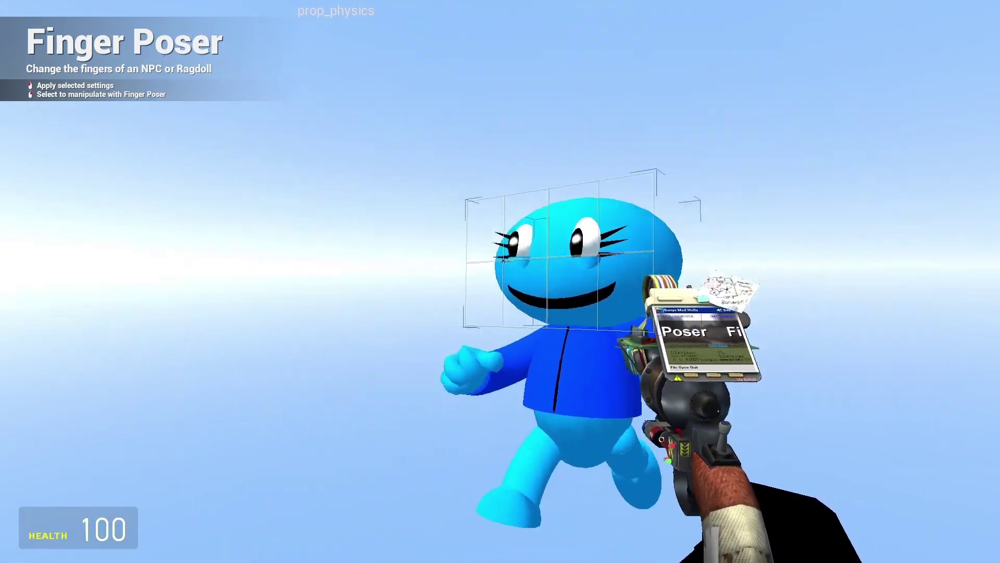
{"action": "key", "text": "w"}
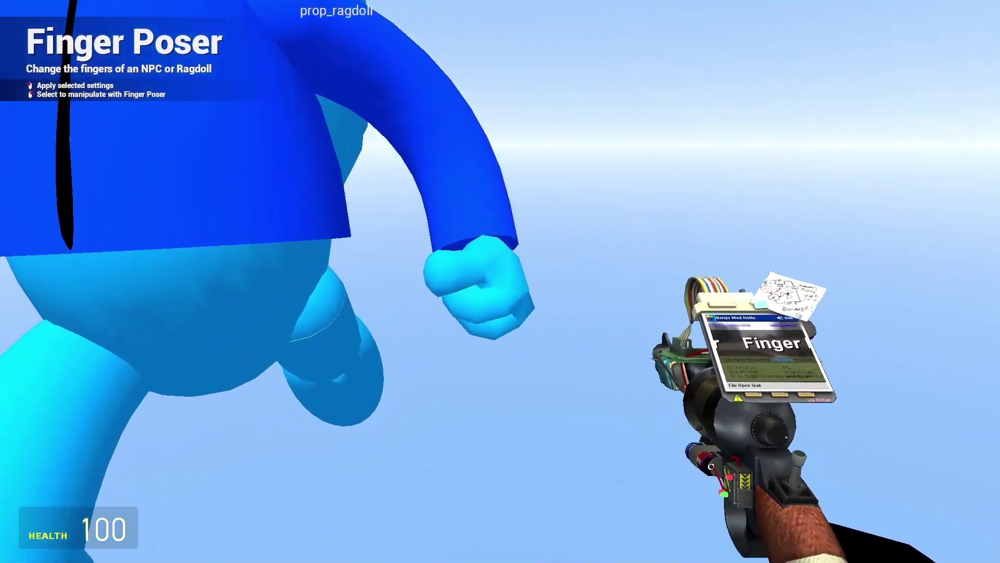
{"action": "key", "text": "s"}
{"action": "scroll", "coordinate": [500, 282], "scroll_direction": "down", "scroll_amount": 3}
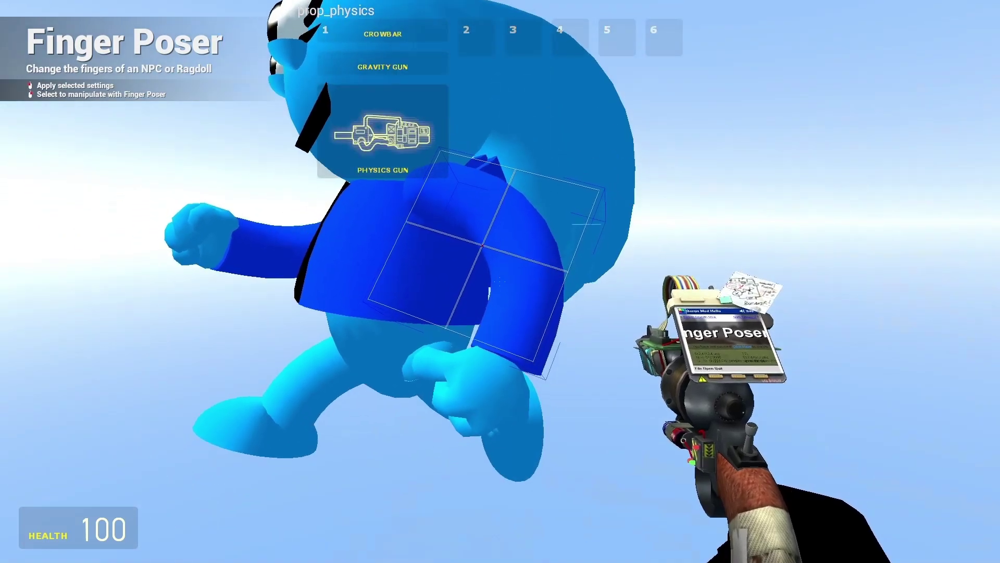
{"action": "left_click", "coordinate": [500, 282]}
{"action": "key", "text": "w"}
{"action": "left_click", "coordinate": [500, 282]}
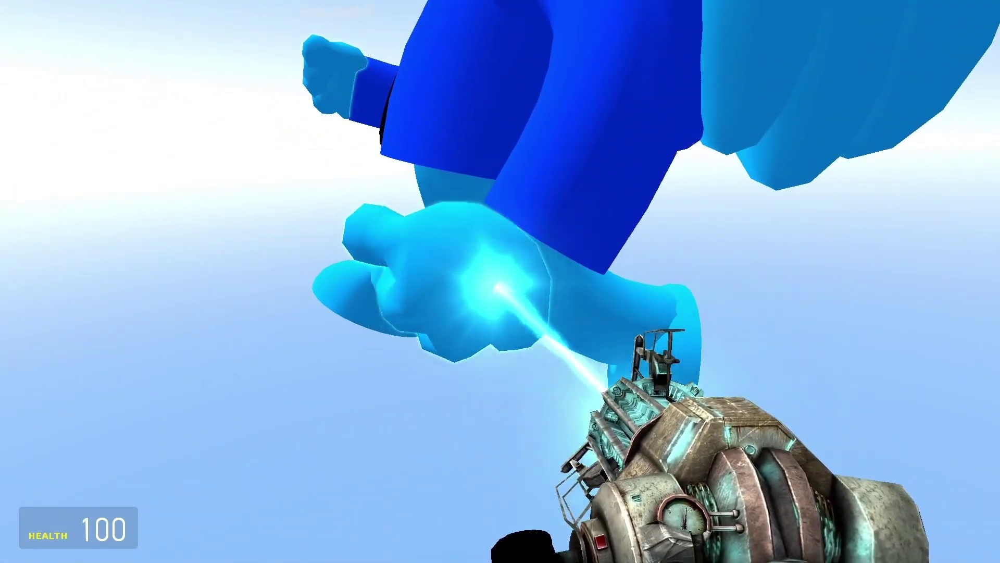
{"action": "right_click", "coordinate": [500, 282]}
{"action": "key", "text": "s"}
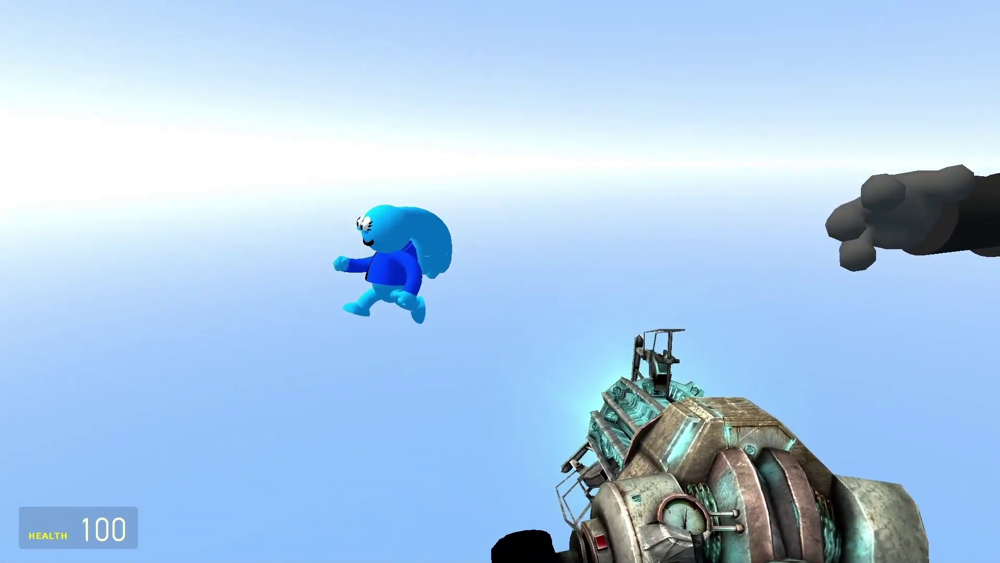
Step: Bring the Finger Poser to the four-armed beetle and bend the index finger of its upper right hand
{"action": "key", "text": "w"}
{"action": "key", "text": "s"}
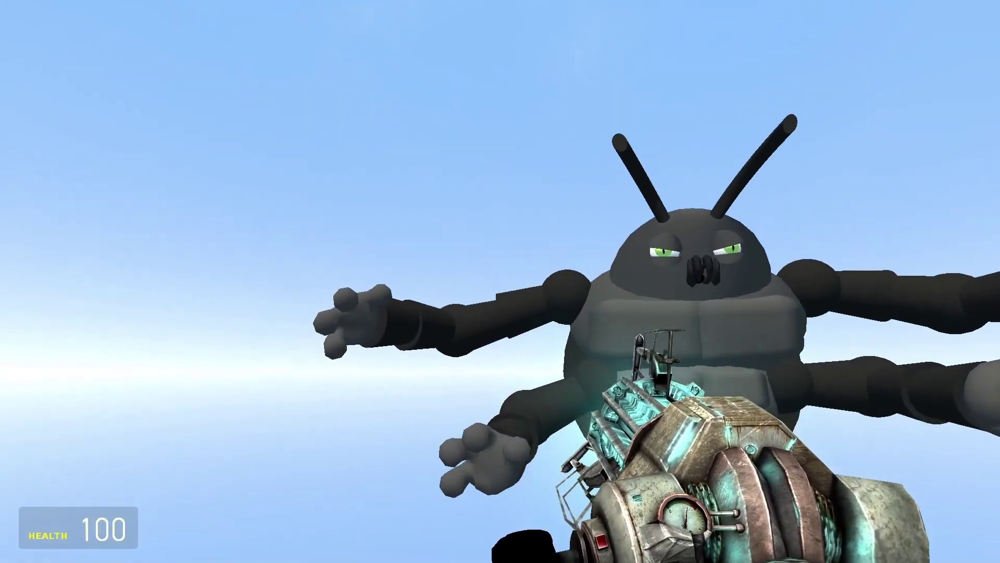
{"action": "scroll", "coordinate": [501, 281], "scroll_direction": "down", "scroll_amount": 3}
{"action": "left_click", "coordinate": [500, 282]}
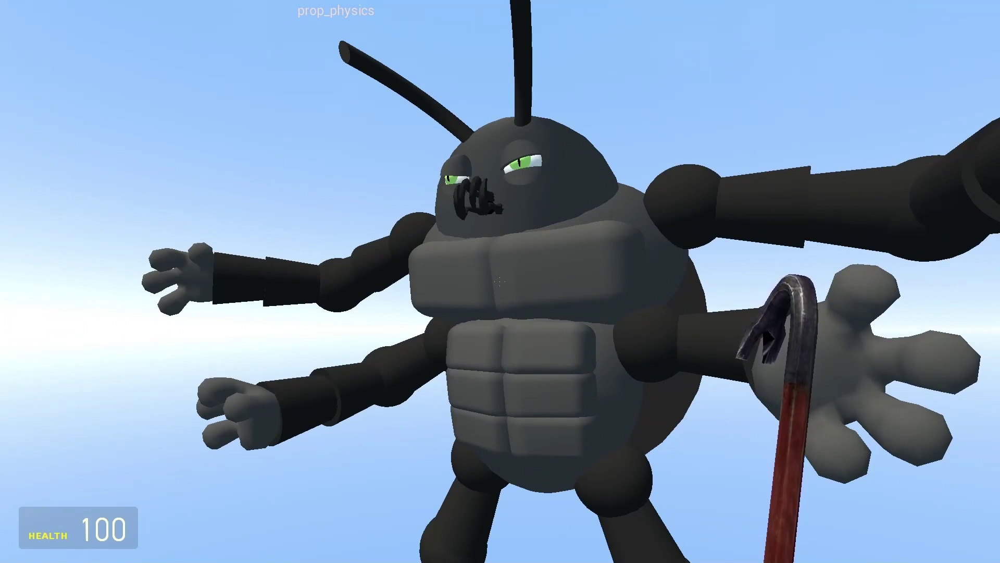
{"action": "key", "text": "q"}
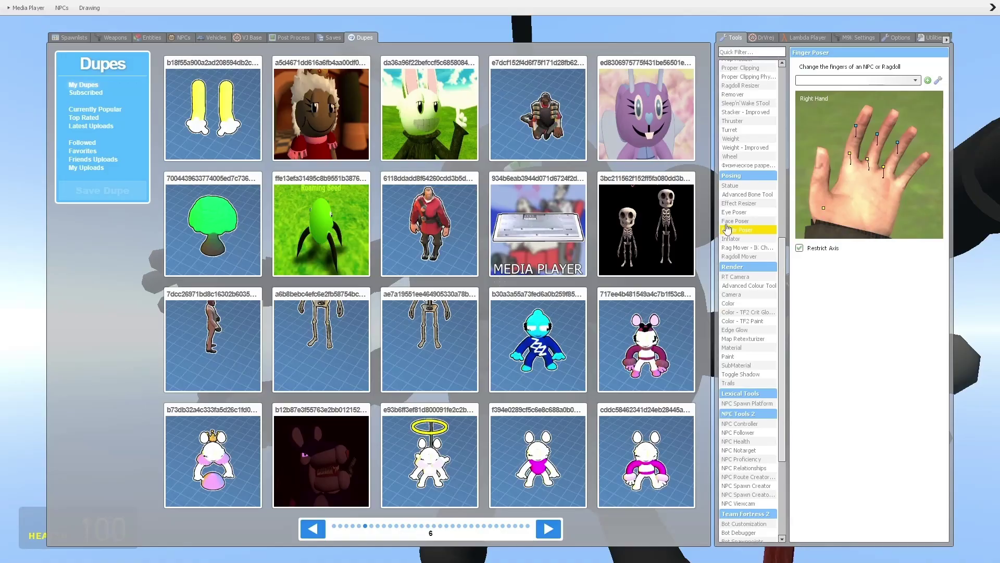
{"action": "key", "text": "c"}
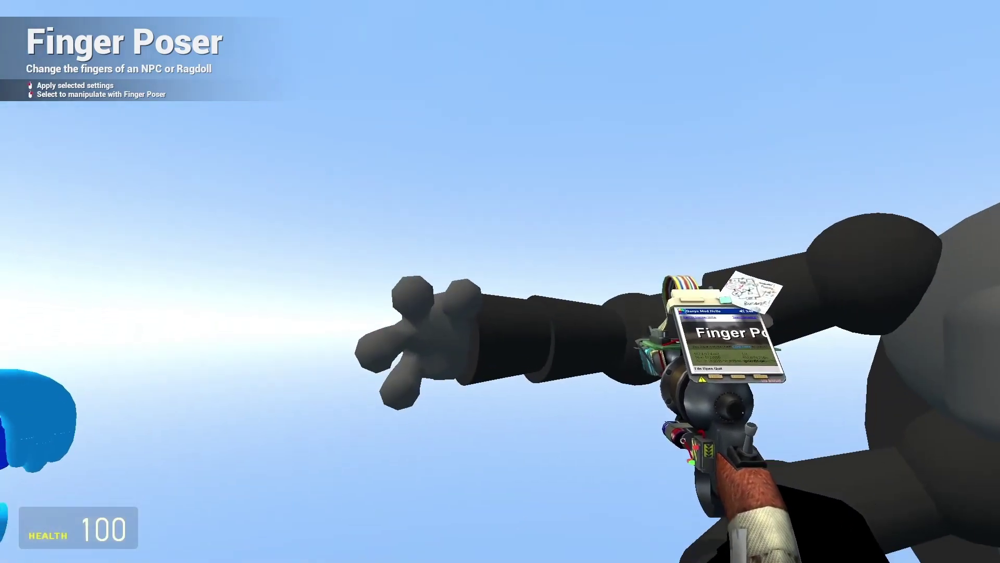
{"action": "key", "text": "c"}
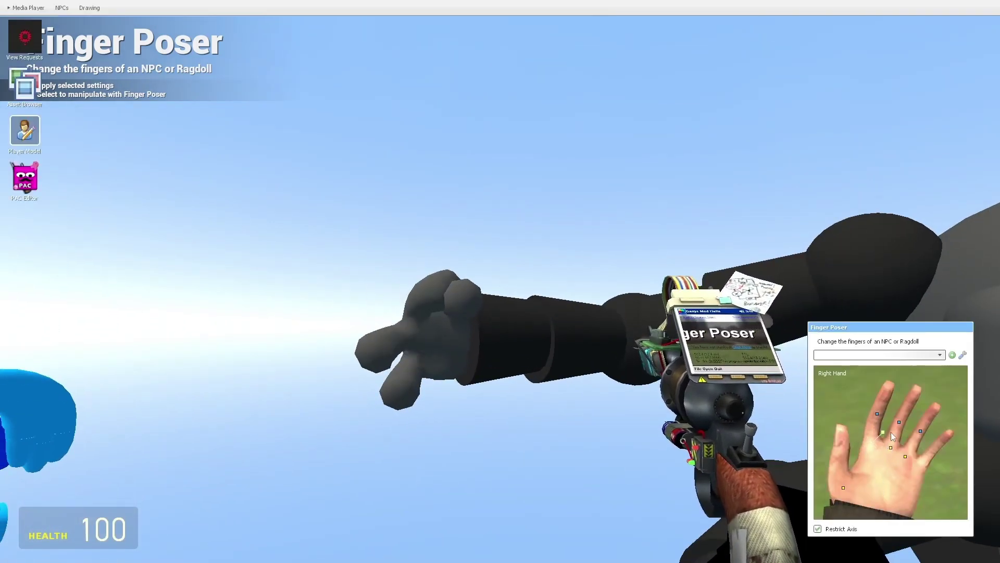
{"action": "key", "text": "c"}
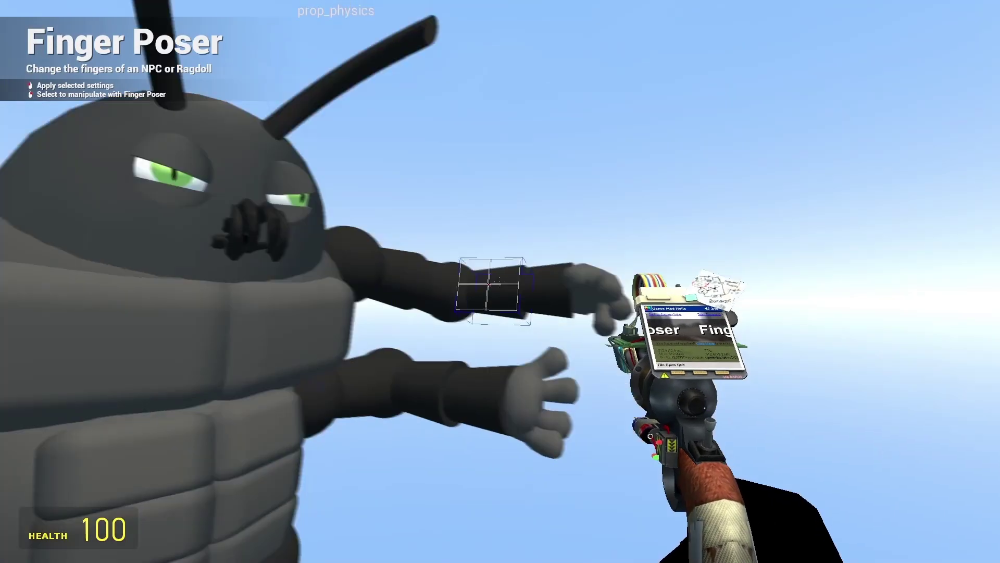
Step: Reshape the index and middle fingers of the beetle's upper right hand into a looser bent pose
{"action": "key", "text": "c"}
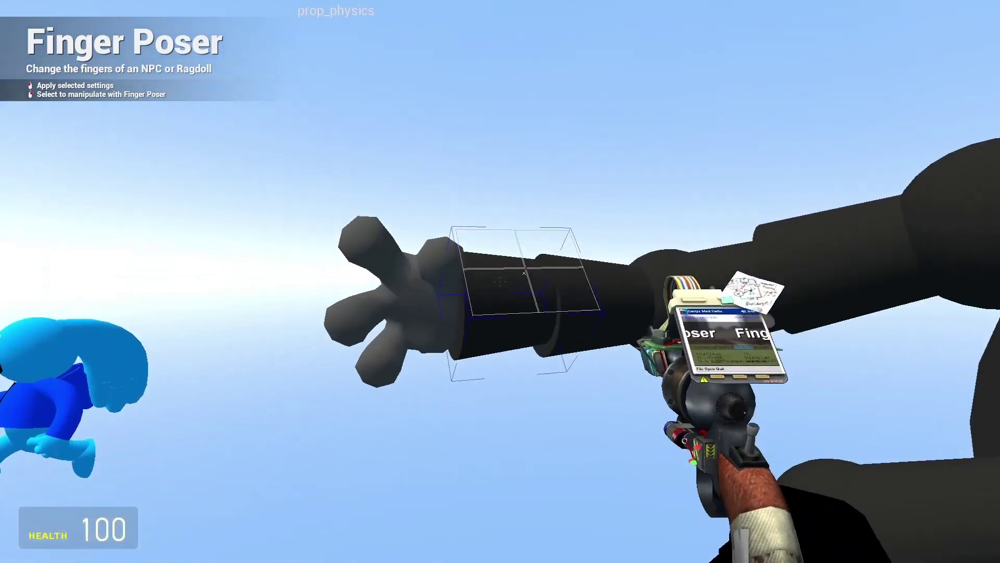
{"action": "key", "text": "c"}
{"action": "left_click_drag", "start_coordinate": [891, 447], "coordinate": [891, 459]}
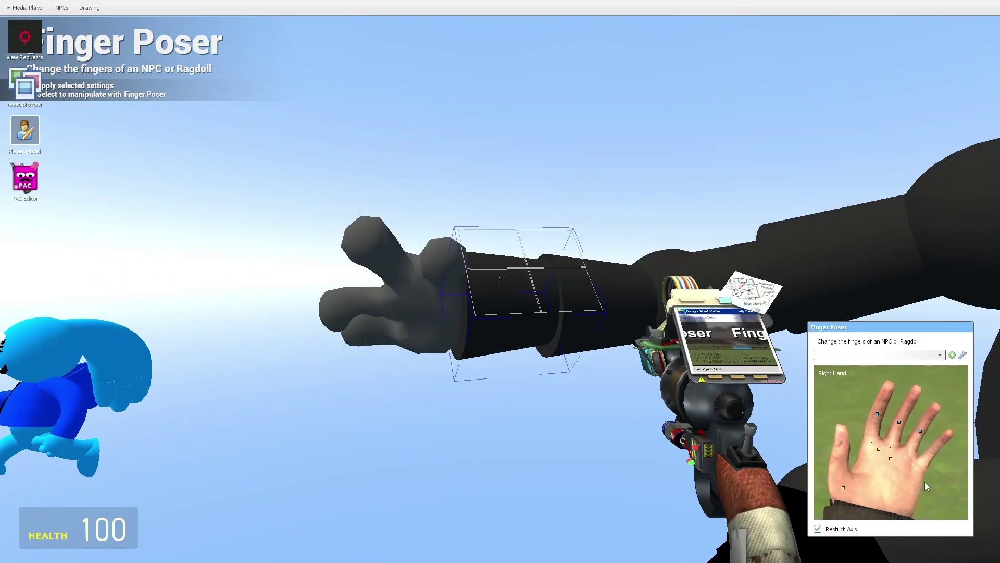
{"action": "key", "text": "c"}
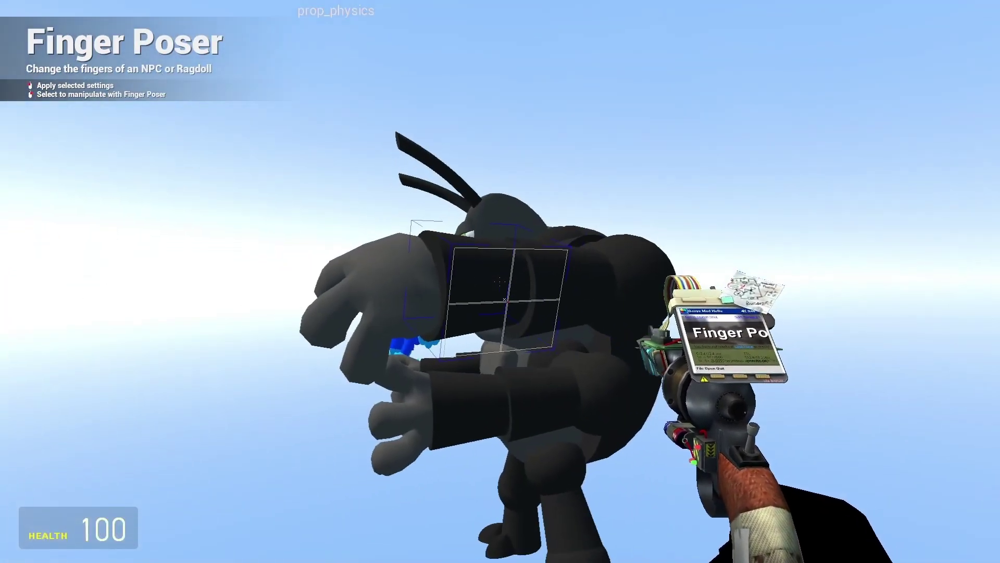
Step: Spread the fingers of the beetle's upper left hand outward with the Finger Poser
{"action": "key", "text": "a"}
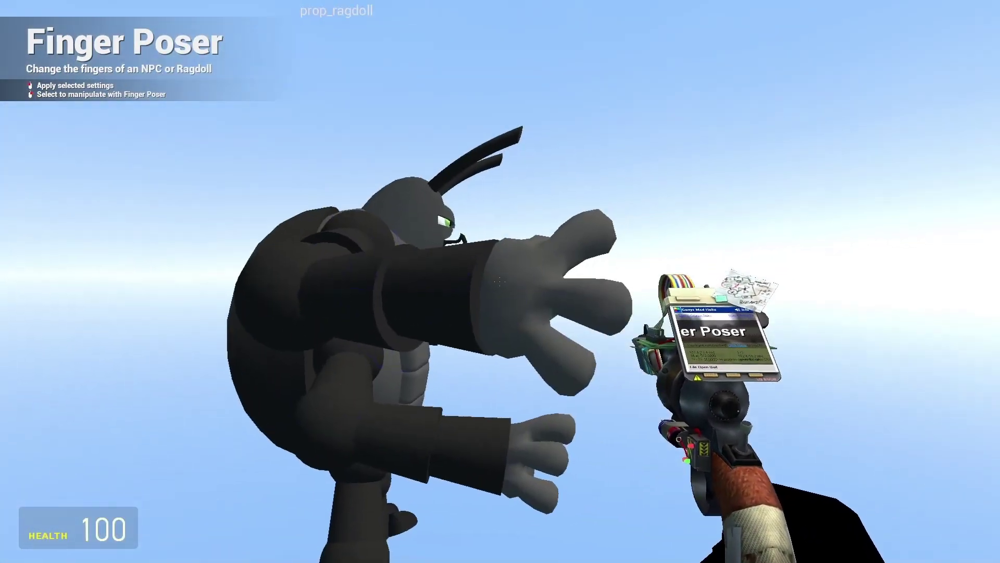
{"action": "key", "text": "c"}
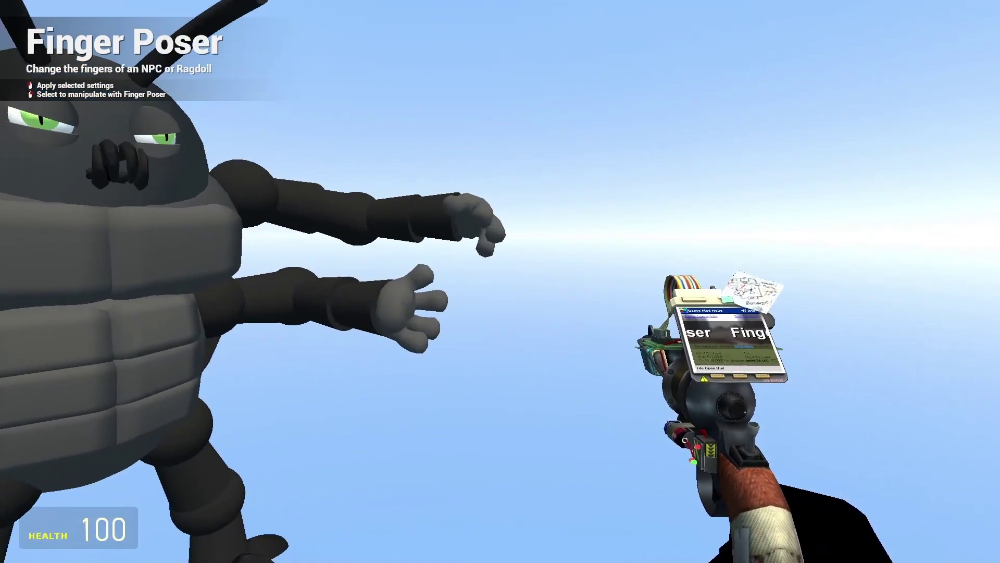
{"action": "key", "text": "c"}
{"action": "key", "text": "w"}
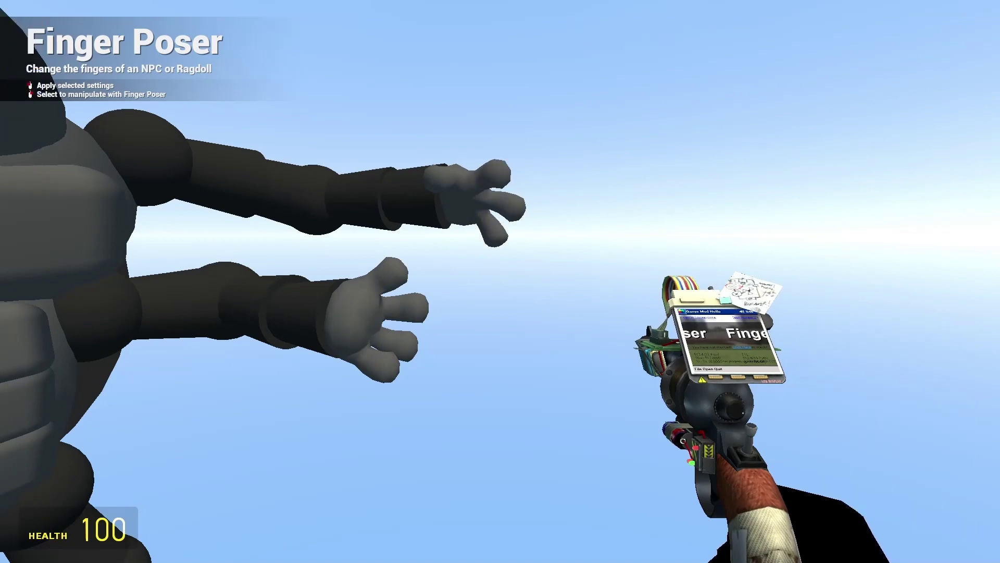
Step: Adjust the outer finger of the beetle's upper left hand with the Finger Poser and check the whole figure
{"action": "key", "text": "w"}
{"action": "key", "text": "c"}
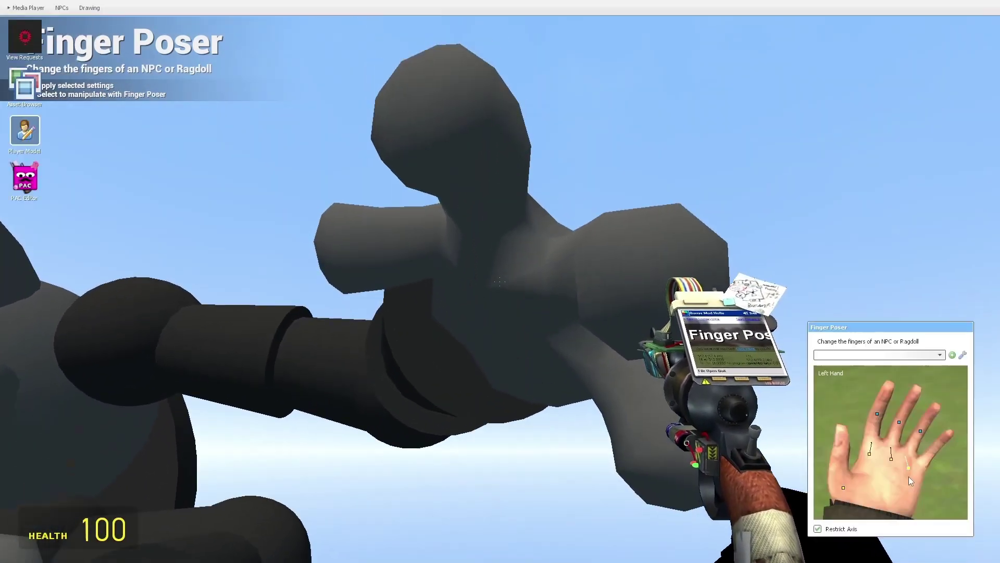
{"action": "key", "text": "s"}
{"action": "key", "text": "w"}
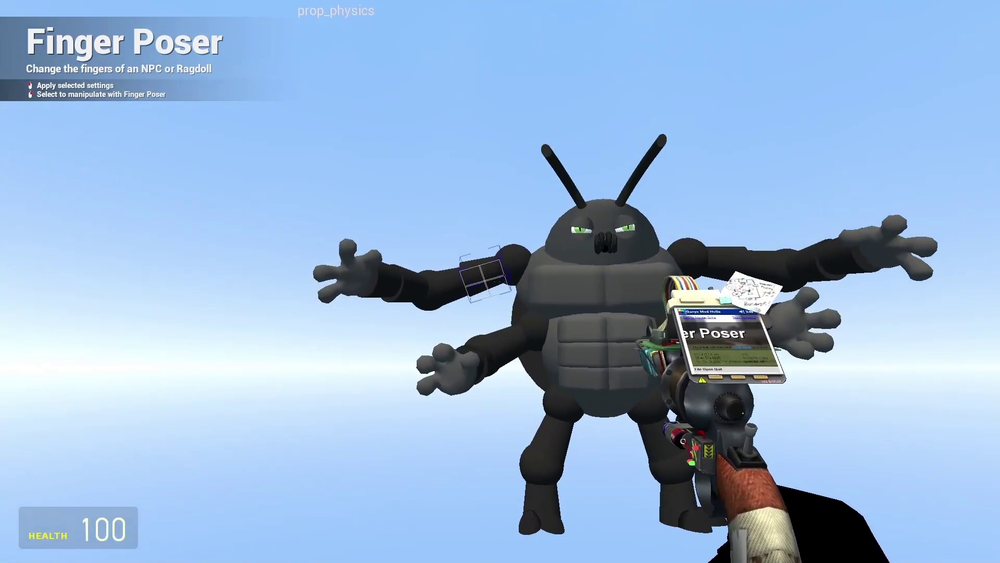
Step: Try to reshape the fingers of the beetle's upper right hand with the Finger Poser
{"action": "scroll", "coordinate": [500, 282], "scroll_direction": "down", "scroll_amount": 3}
{"action": "left_click", "coordinate": [500, 281]}
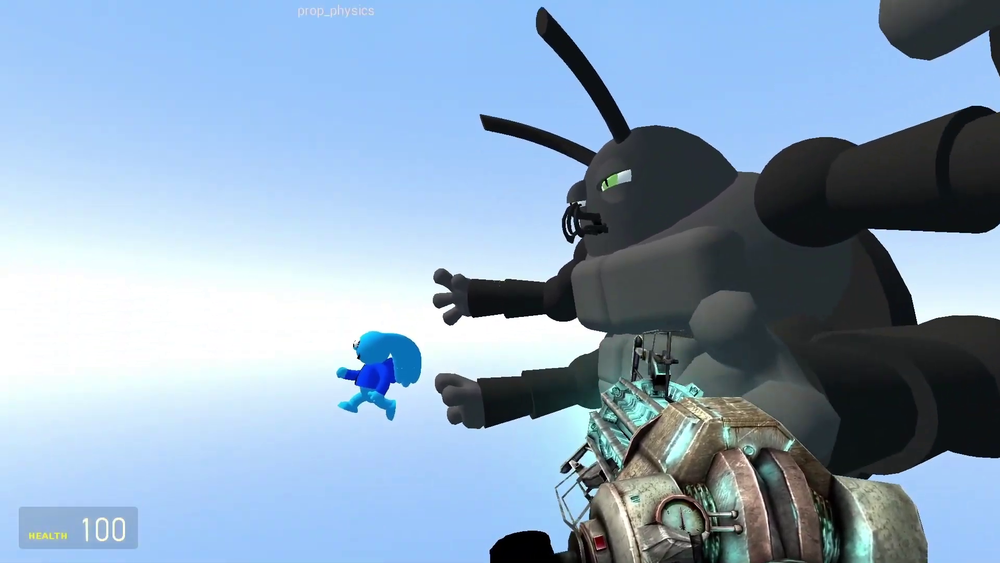
{"action": "scroll", "coordinate": [500, 281], "scroll_direction": "up", "scroll_amount": 1}
{"action": "left_click", "coordinate": [500, 281]}
{"action": "key", "text": "w"}
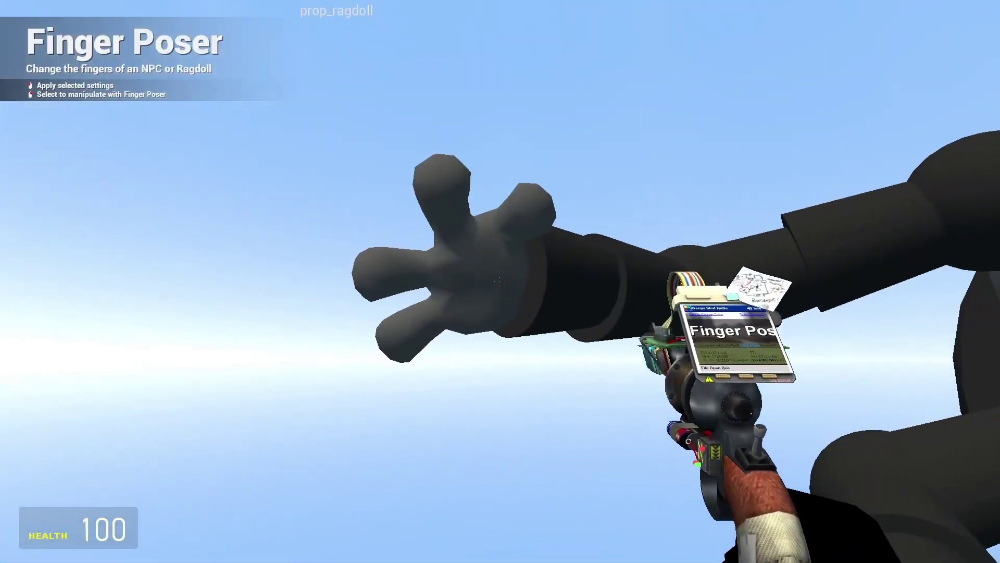
{"action": "key", "text": "c"}
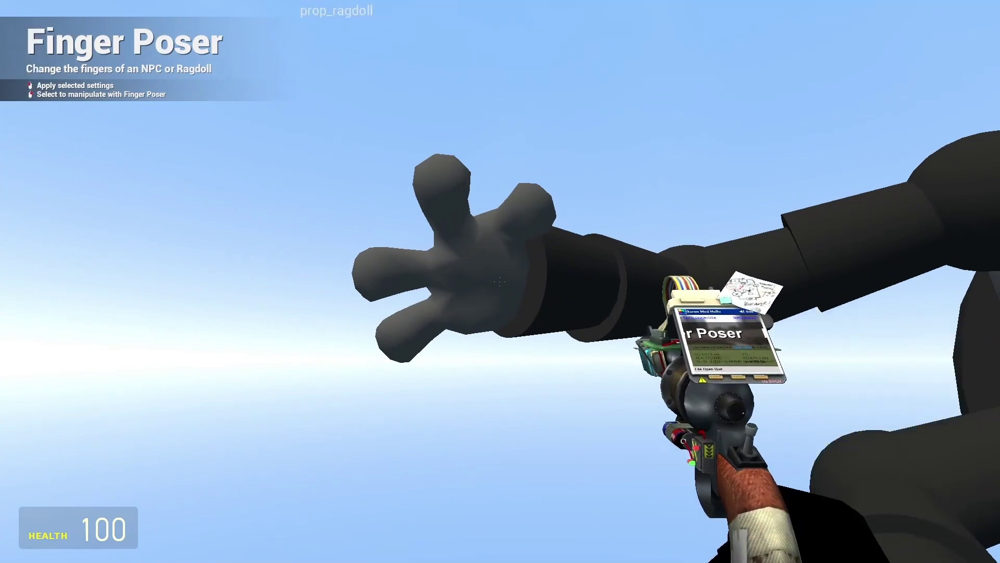
{"action": "key", "text": "c"}
{"action": "left_click_drag", "start_coordinate": [881, 452], "coordinate": [884, 454]}
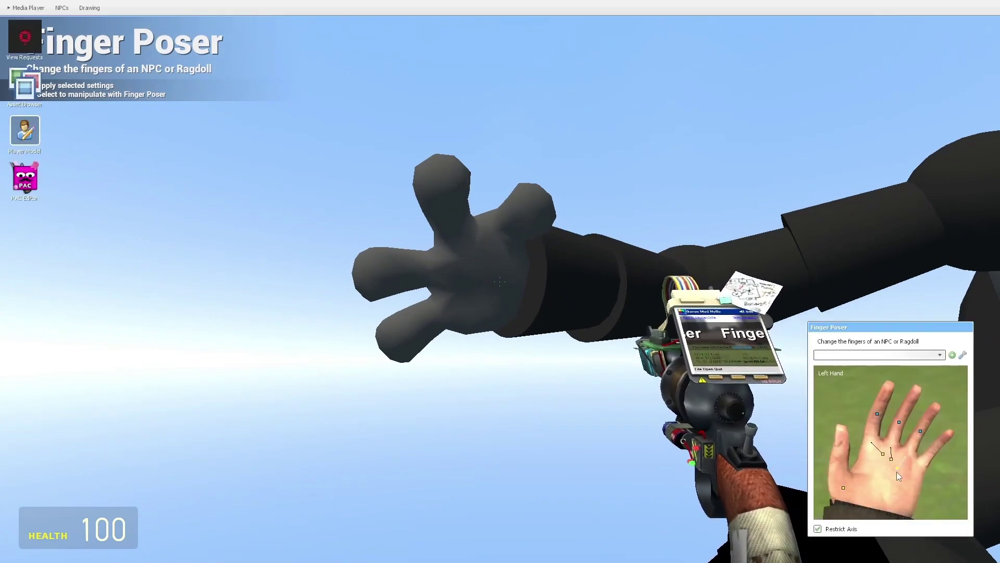
Step: Spread the three fingers of the beetle's upper left hand apart again and stretch its thumb outward
{"action": "key", "text": "d"}
{"action": "key", "text": "w"}
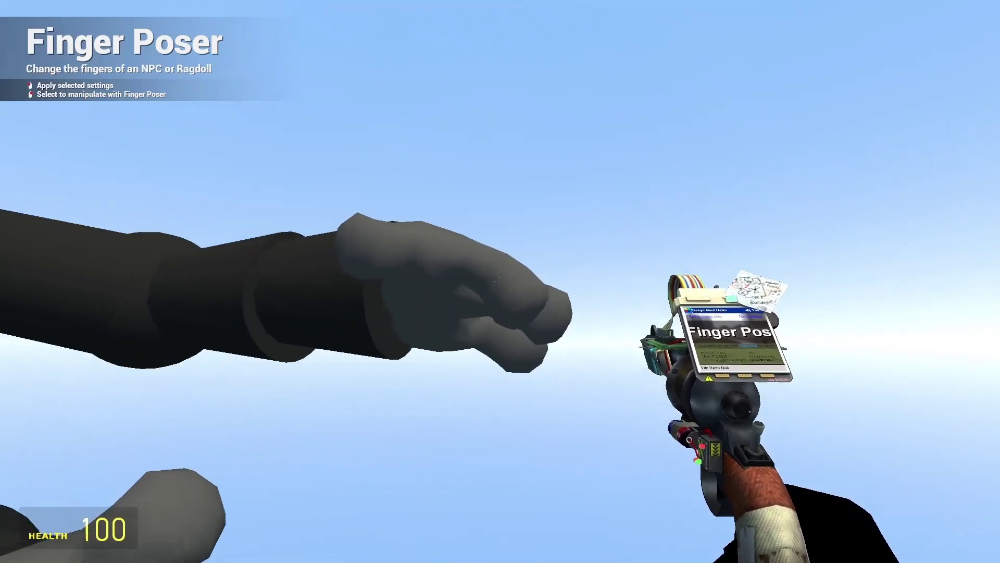
{"action": "key", "text": "c"}
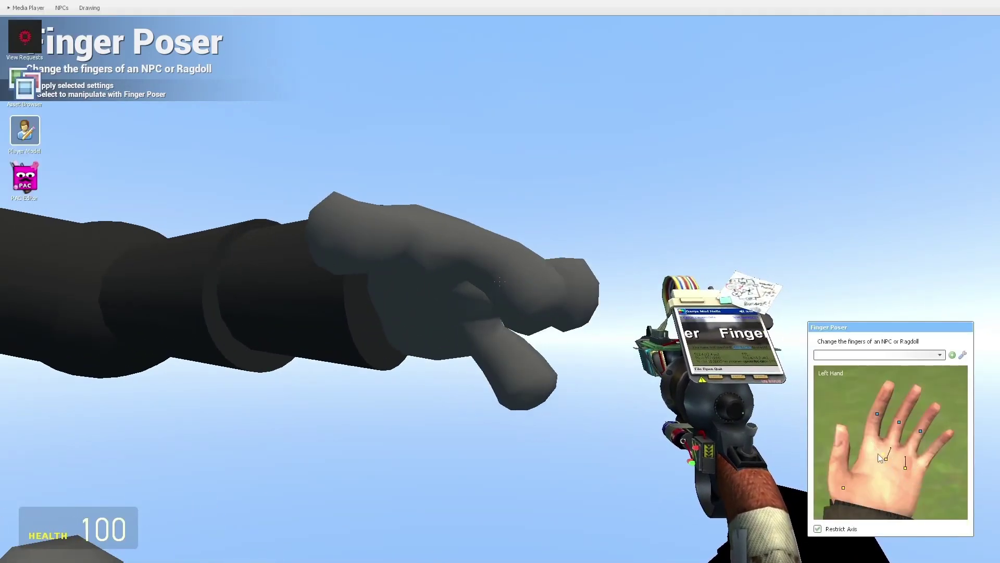
{"action": "key", "text": "c"}
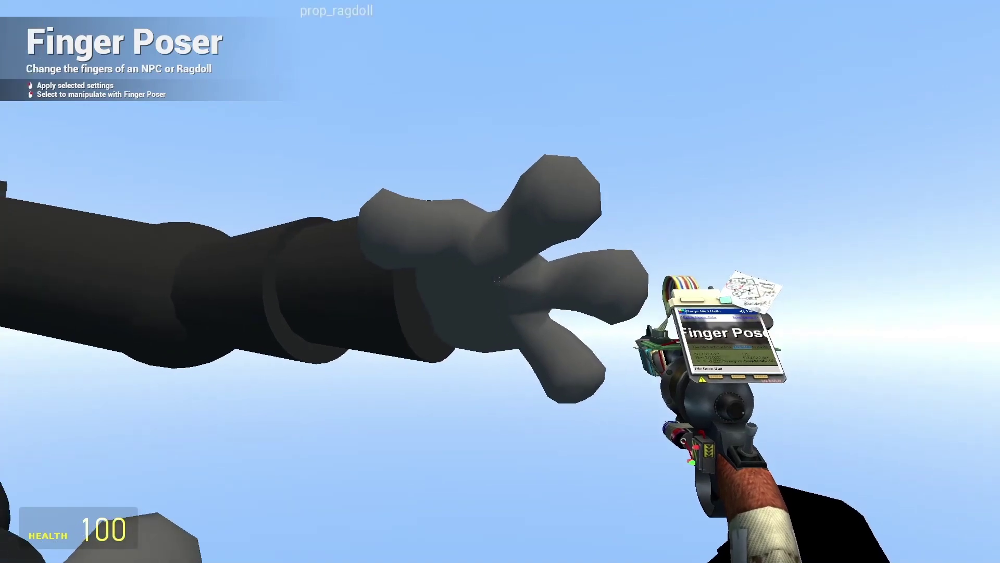
{"action": "key", "text": "c"}
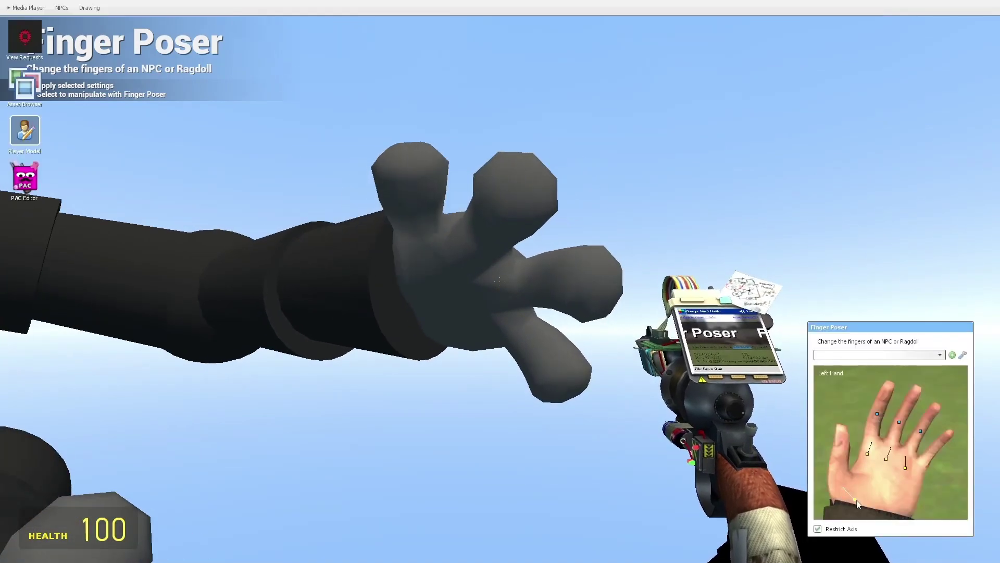
{"action": "key", "text": "c"}
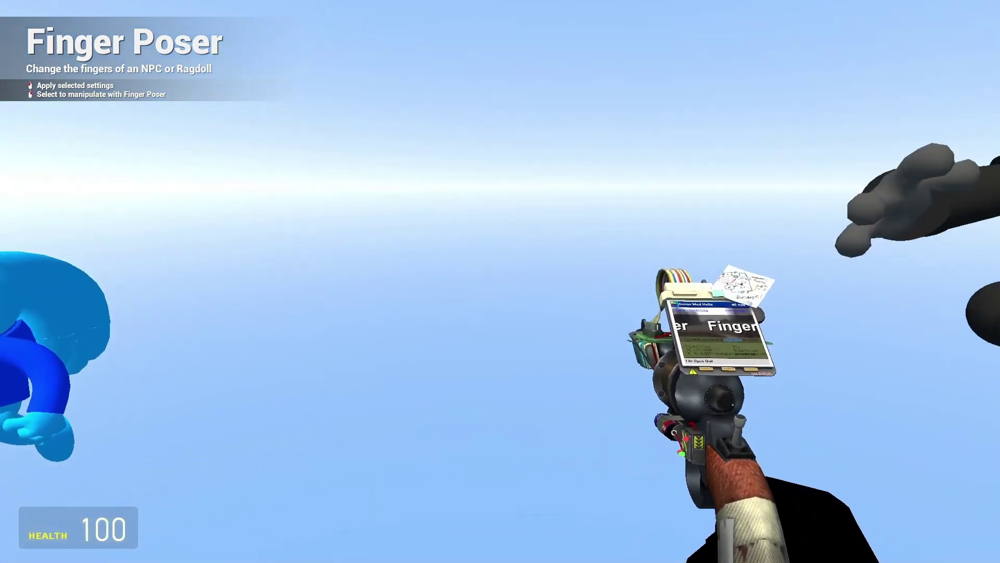
Step: Pull the upper eyelids off both of the beetle's eyes with the Physics Gun
{"action": "key", "text": "w"}
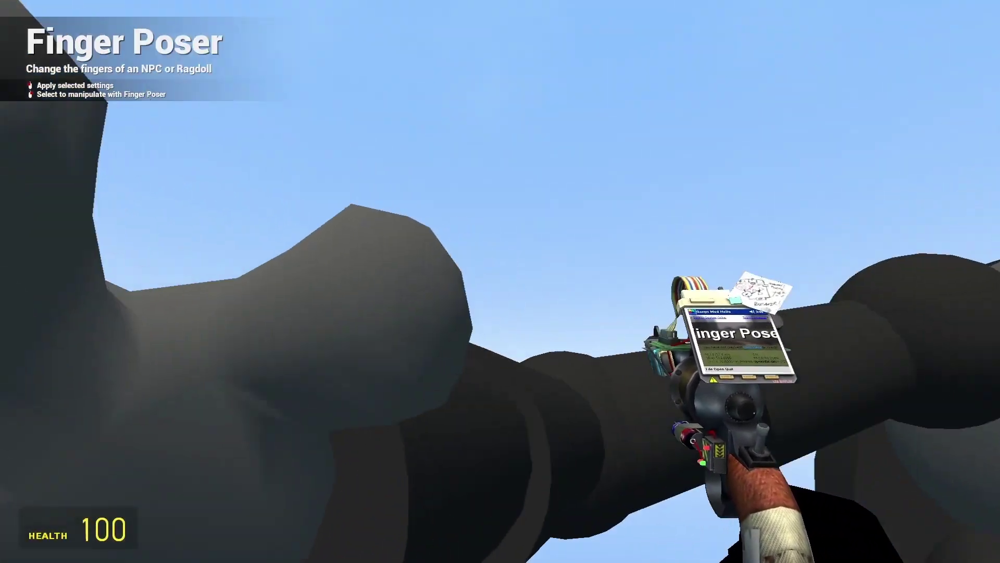
{"action": "key", "text": "s"}
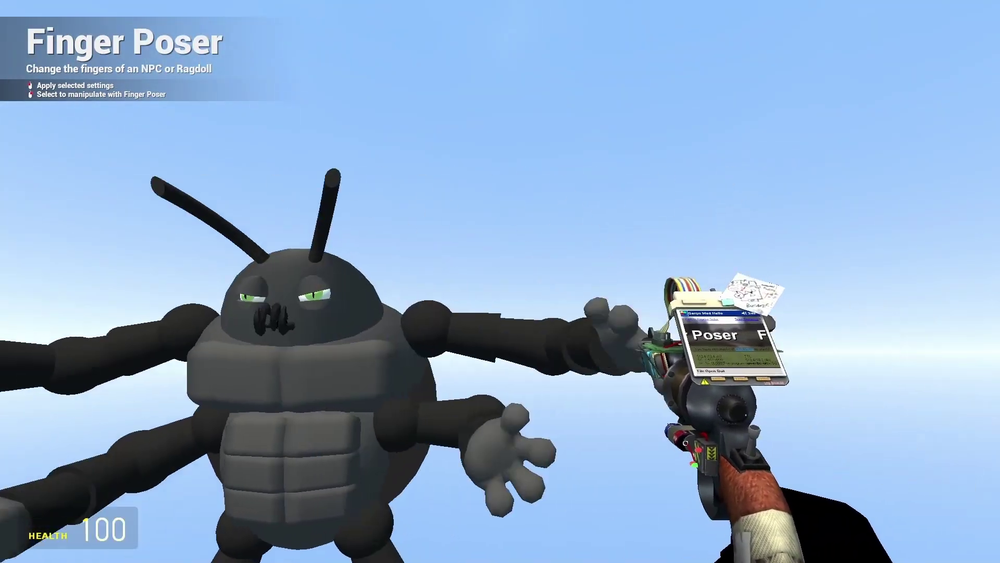
{"action": "key", "text": "a"}
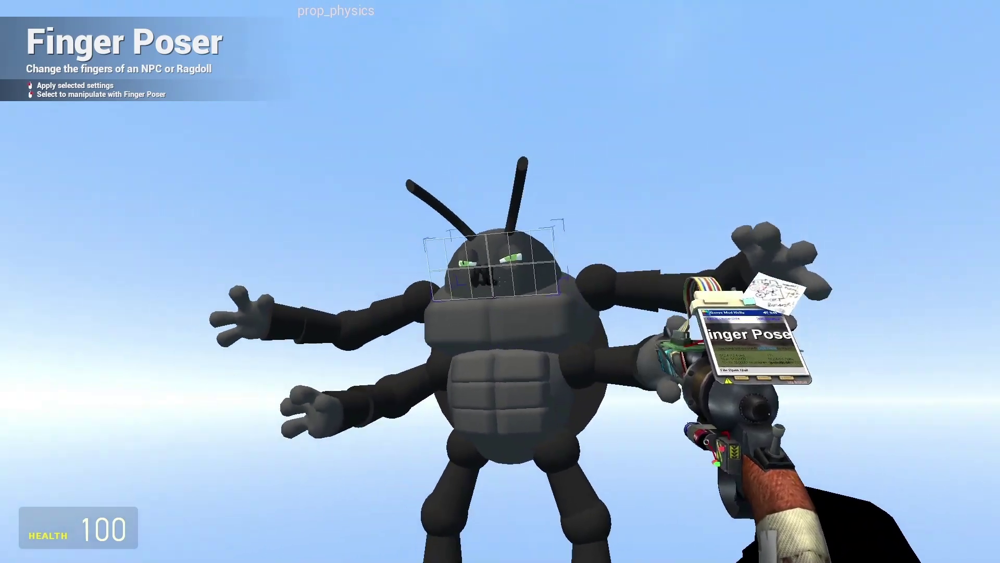
{"action": "scroll", "coordinate": [500, 282], "scroll_direction": "up", "scroll_amount": 6}
{"action": "left_click", "coordinate": [500, 282]}
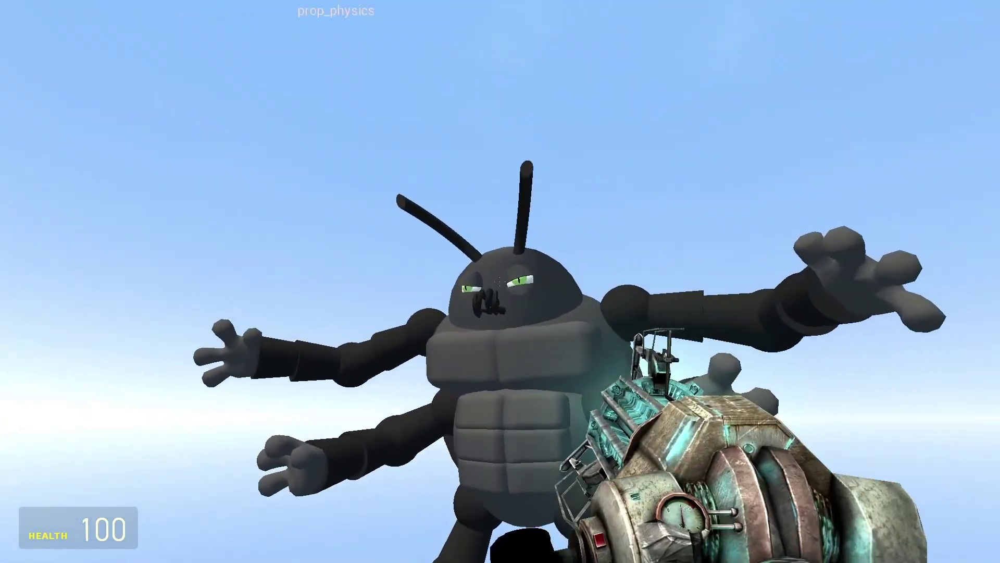
{"action": "key", "text": "w"}
{"action": "left_click", "coordinate": [500, 282]}
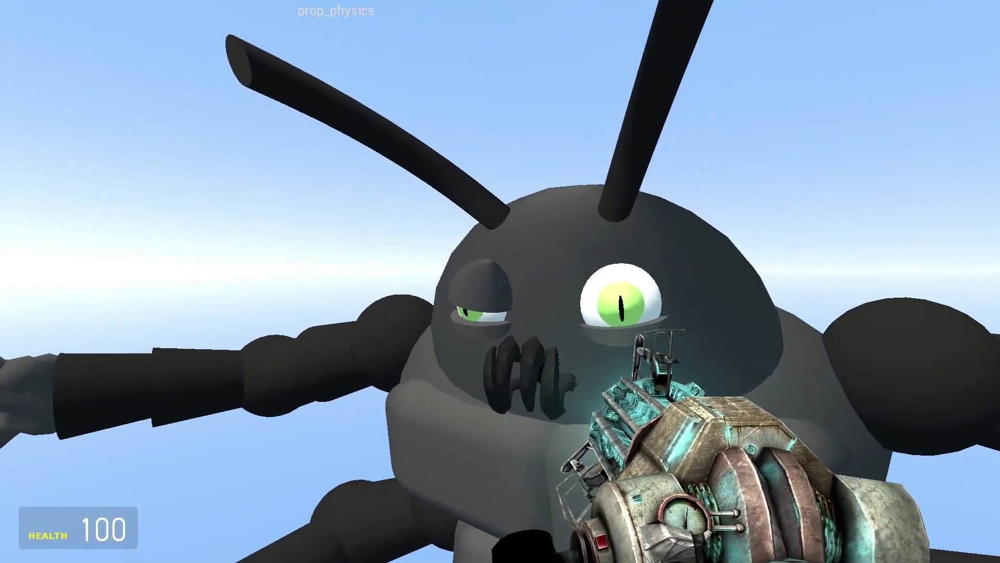
{"action": "left_click", "coordinate": [501, 282]}
{"action": "key", "text": "w"}
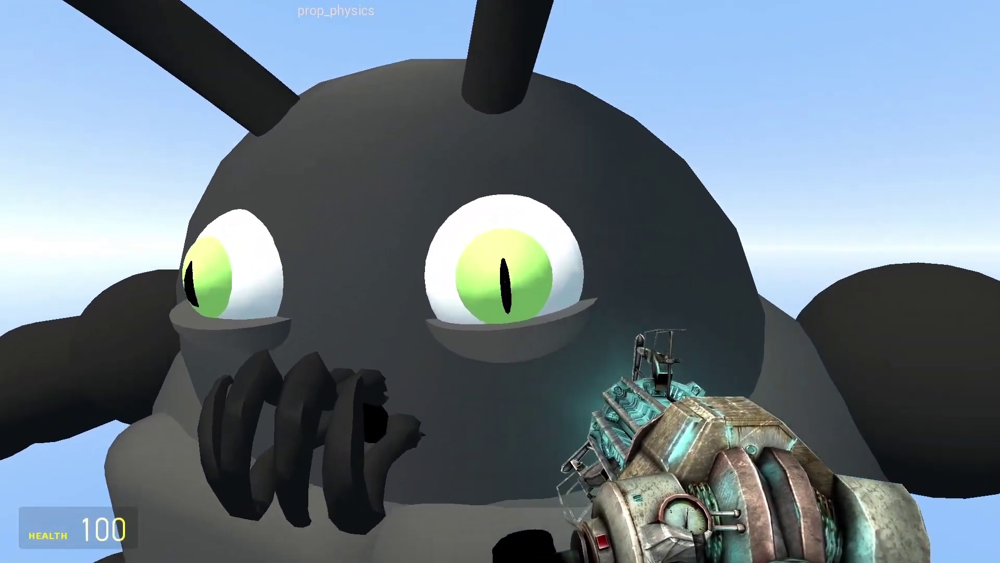
Step: Bring the Remover to the beetle's left eye and adjust its slit pupil with the Physics Gun
{"action": "left_click", "coordinate": [501, 282]}
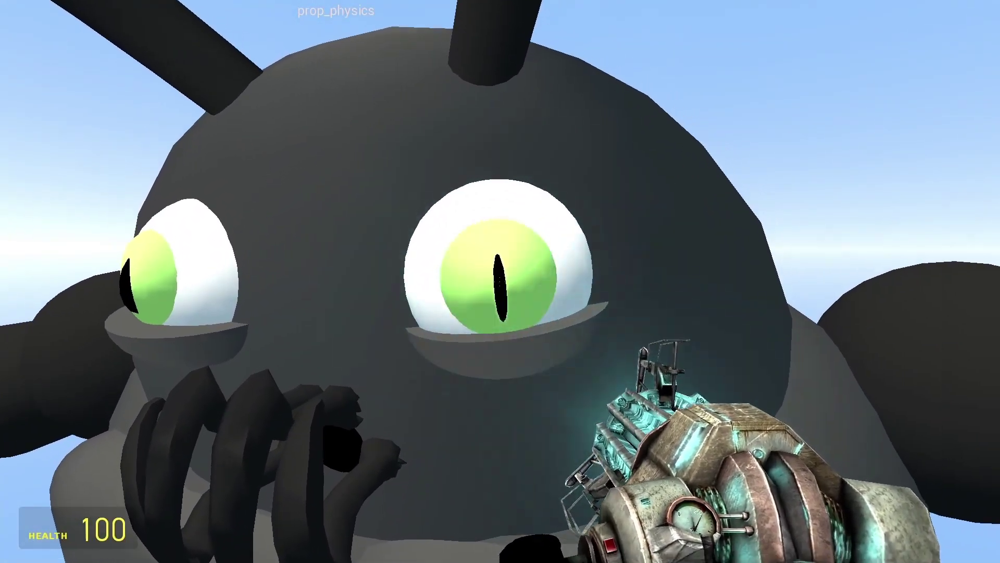
{"action": "key", "text": "q"}
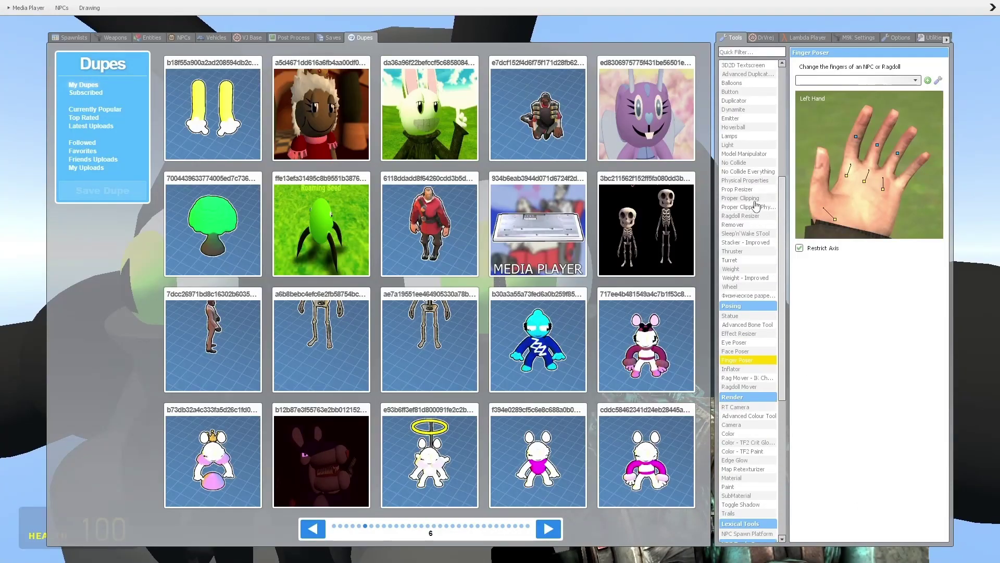
{"action": "left_click", "coordinate": [745, 224]}
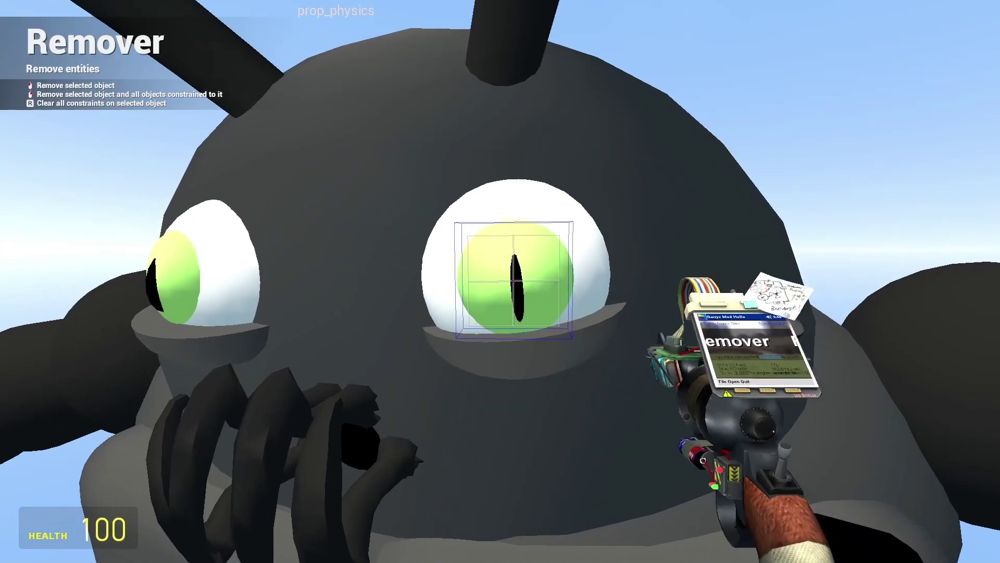
{"action": "left_click", "coordinate": [500, 282]}
{"action": "left_click_drag", "start_coordinate": [500, 282], "coordinate": [501, 282]}
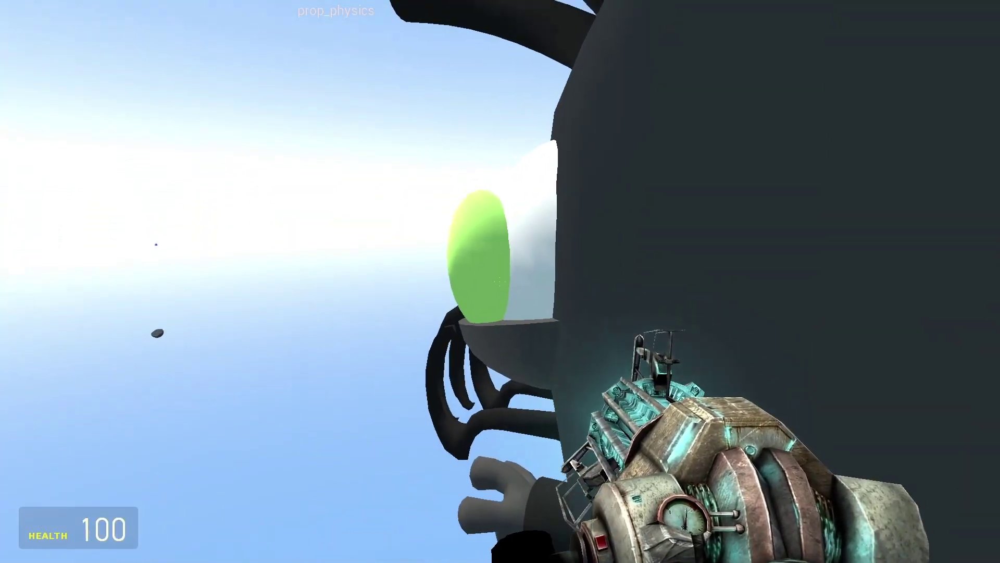
{"action": "left_click_drag", "start_coordinate": [500, 282], "coordinate": [500, 281]}
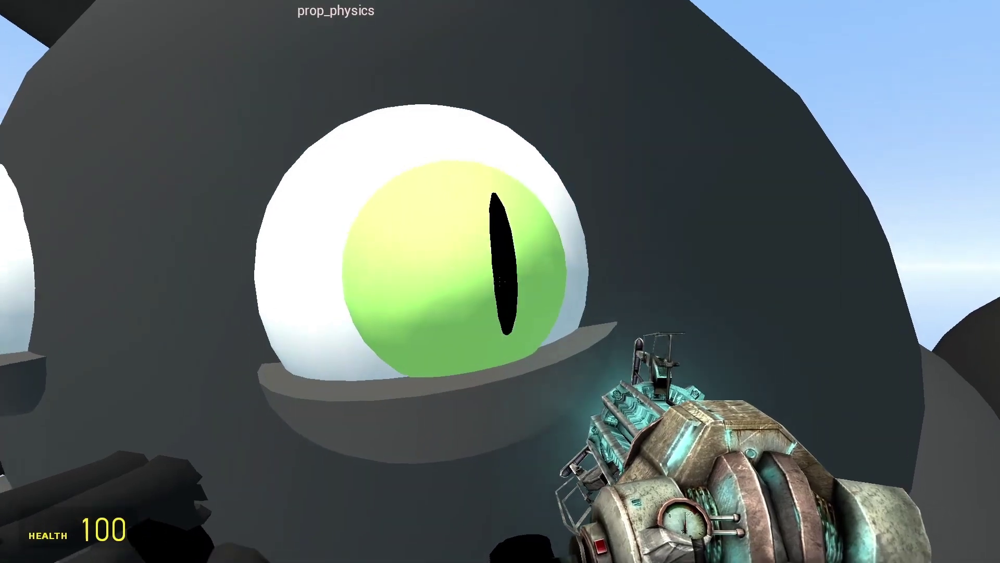
Step: Aim the Remover at the beetle's right eye and grab its slit pupil with the Physics Gun
{"action": "key", "text": "s"}
{"action": "key", "text": "a"}
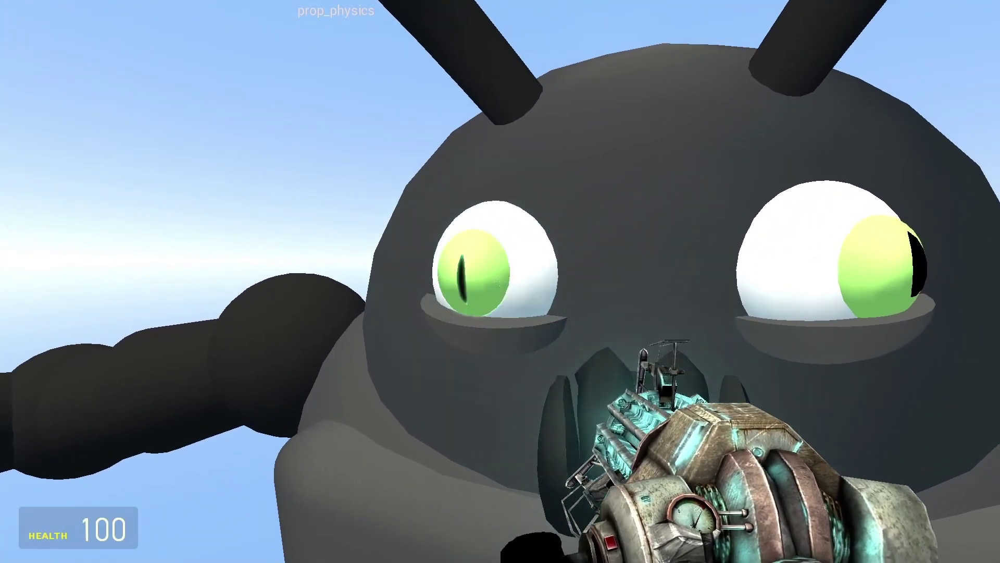
{"action": "key", "text": "q"}
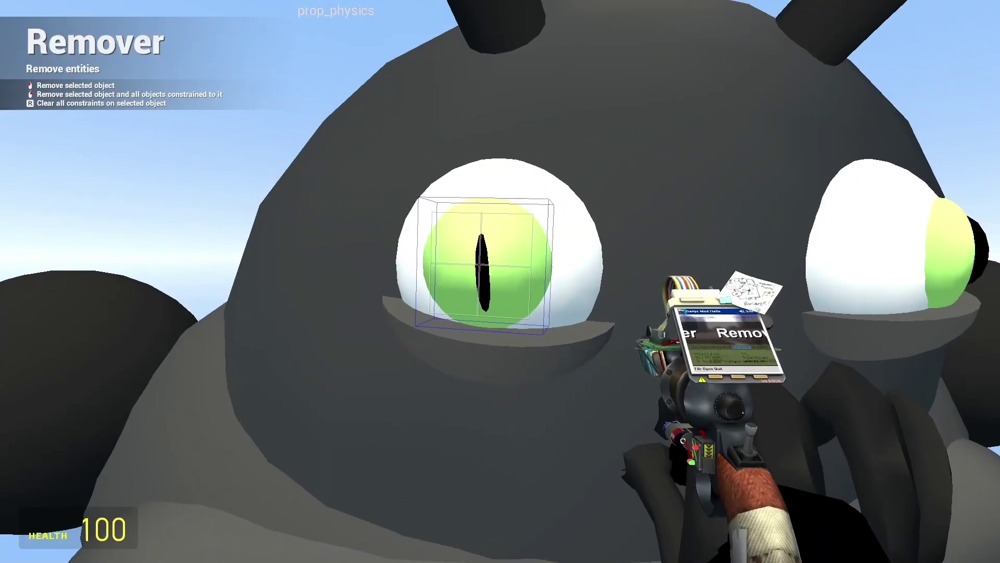
{"action": "key", "text": "1"}
{"action": "key", "text": "1"}
{"action": "key", "text": "1"}
{"action": "left_click", "coordinate": [500, 281]}
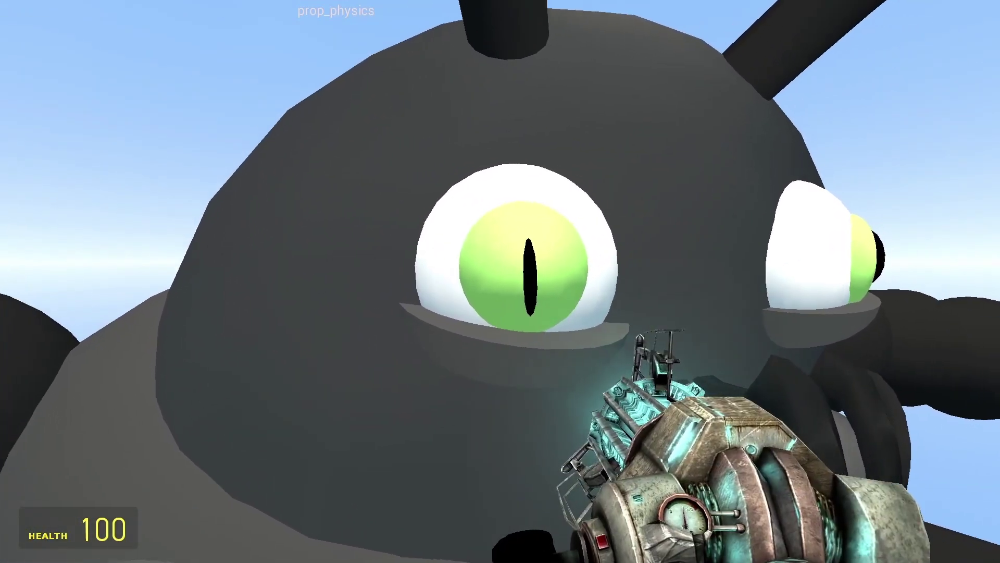
{"action": "left_click_drag", "start_coordinate": [501, 281], "coordinate": [500, 282]}
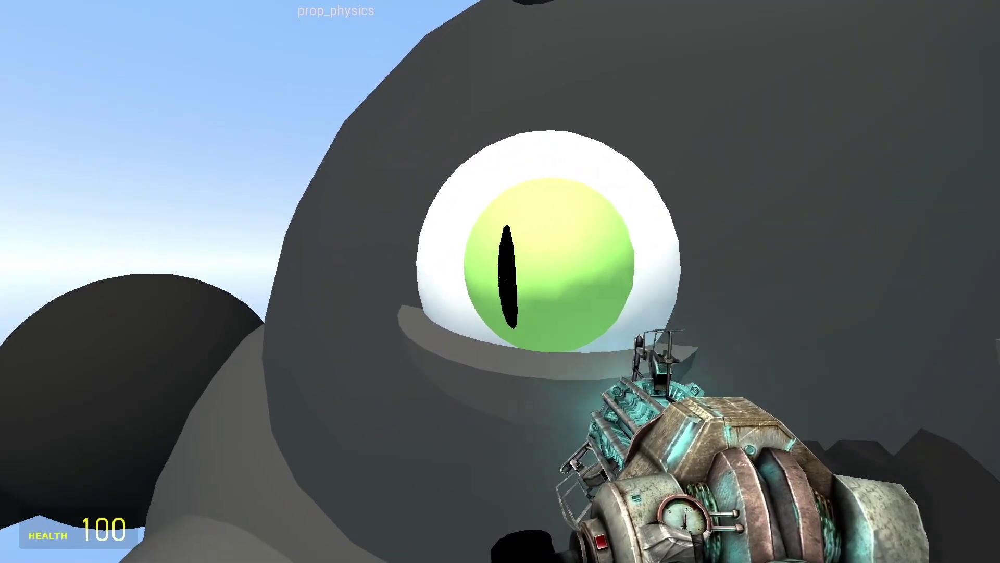
{"action": "left_click", "coordinate": [501, 281]}
Step: Shift the slit pupil of the beetle's right eye inward toward the mouth side with the Physics Gun
{"action": "key", "text": "q"}
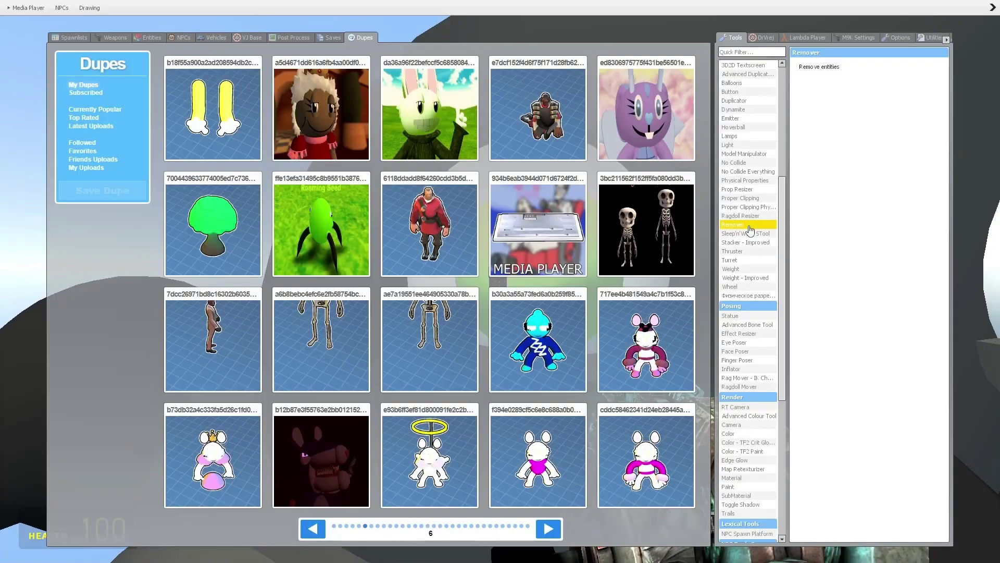
{"action": "left_click", "coordinate": [751, 230]}
{"action": "scroll", "coordinate": [500, 281], "scroll_direction": "down", "scroll_amount": 3}
{"action": "left_click", "coordinate": [500, 281]}
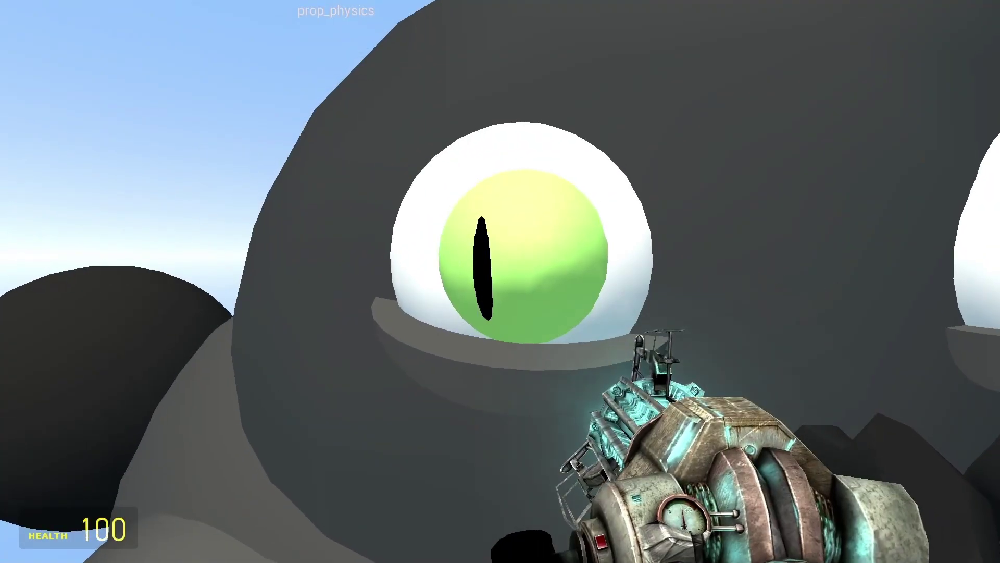
{"action": "left_click_drag", "start_coordinate": [501, 281], "coordinate": [500, 282]}
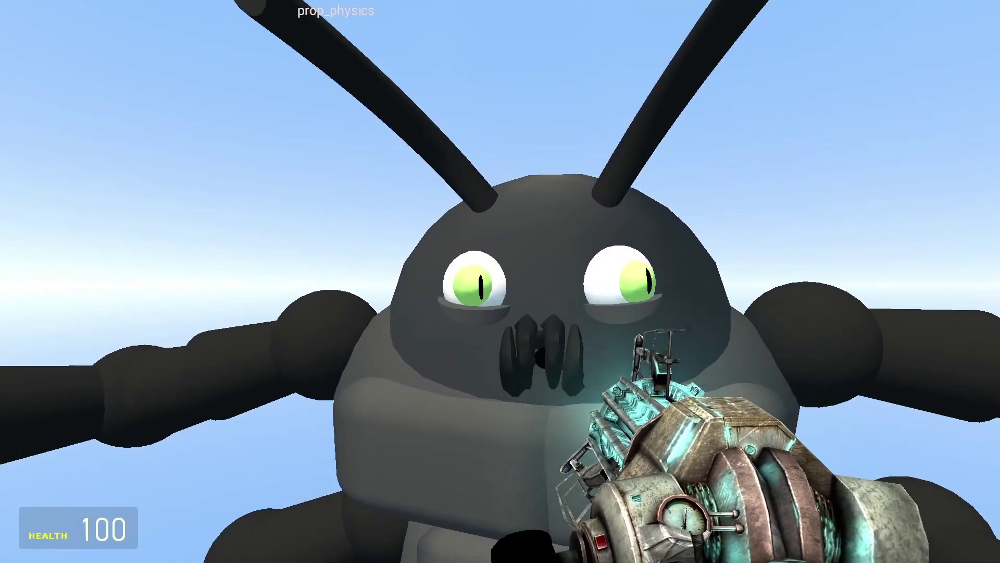
Step: Turn the slit pupils of both beetle eyes into round ones with the Prop Resizer
{"action": "key", "text": "q"}
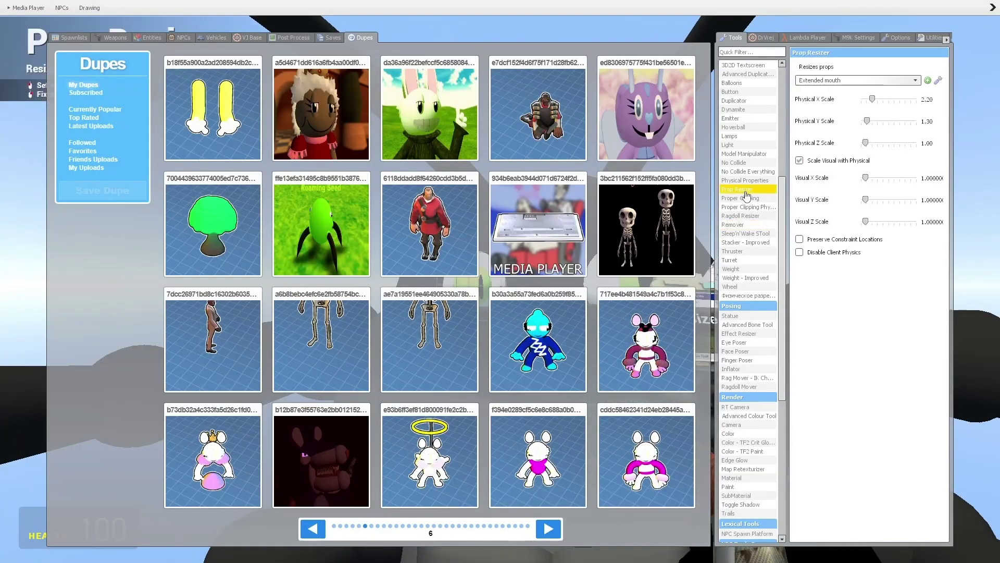
{"action": "key", "text": "q"}
{"action": "key", "text": "w"}
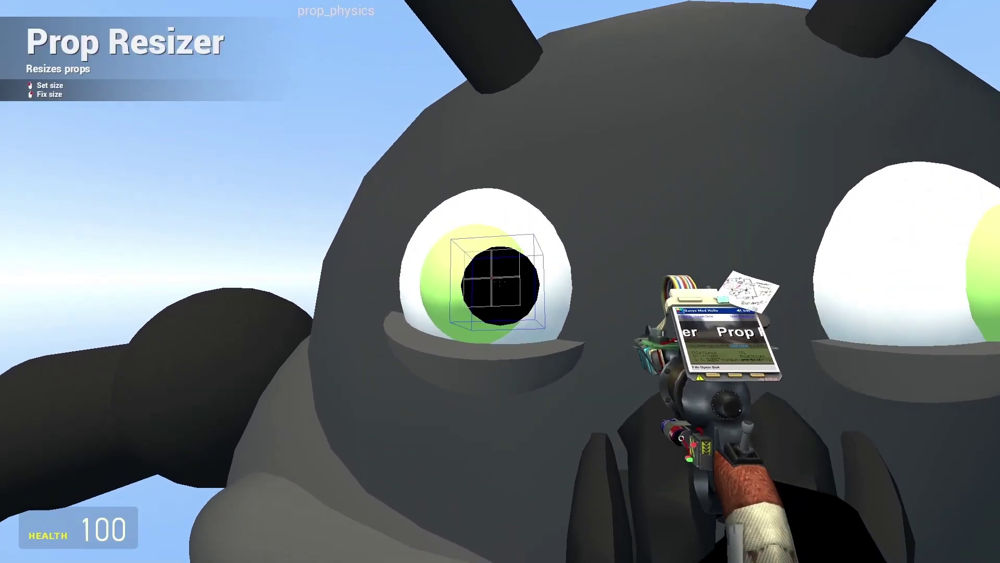
{"action": "scroll", "coordinate": [501, 281], "scroll_direction": "down", "scroll_amount": 3}
{"action": "left_click", "coordinate": [500, 282]}
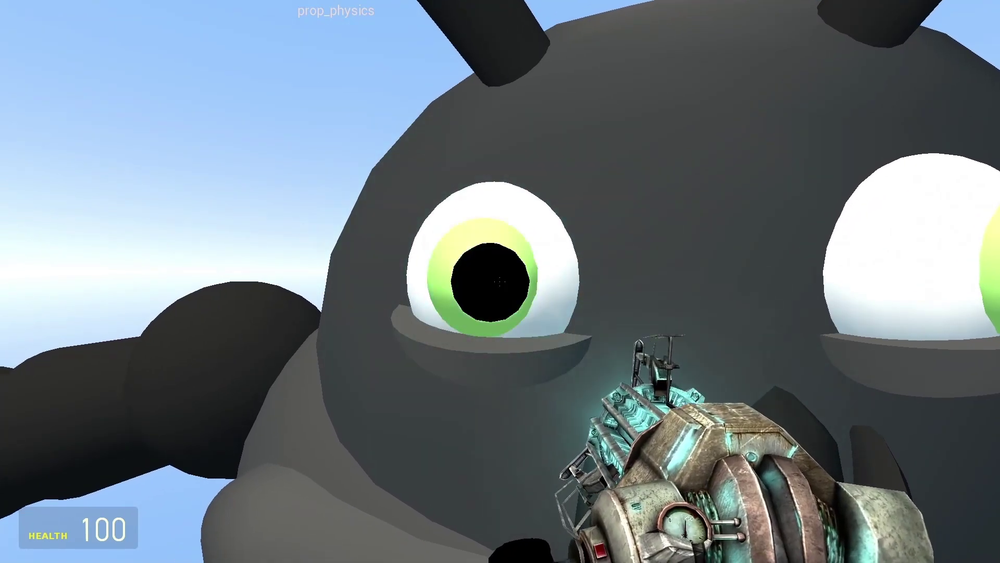
{"action": "key", "text": "6"}
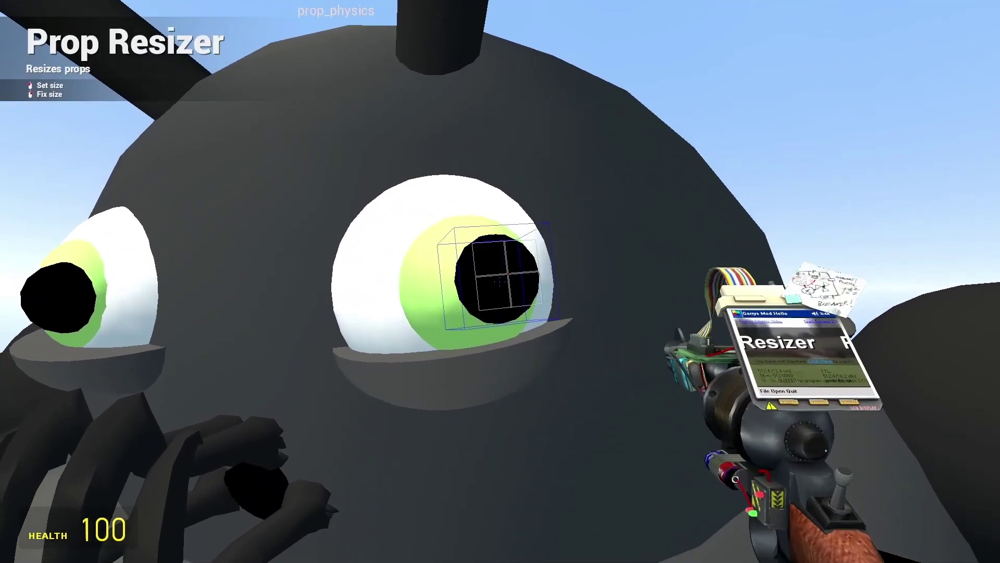
{"action": "key", "text": "s"}
{"action": "key", "text": "1"}
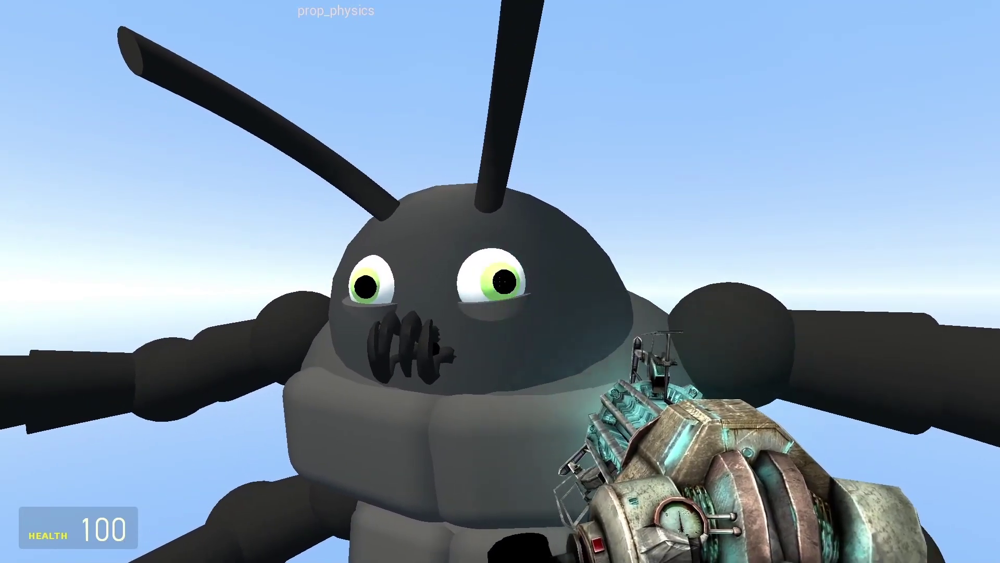
Step: Apply the sprops/textures/sprops_metal4 material to the pupils of both beetle eyes with the SubMaterial tool
{"action": "key", "text": "q"}
{"action": "left_click", "coordinate": [739, 496]}
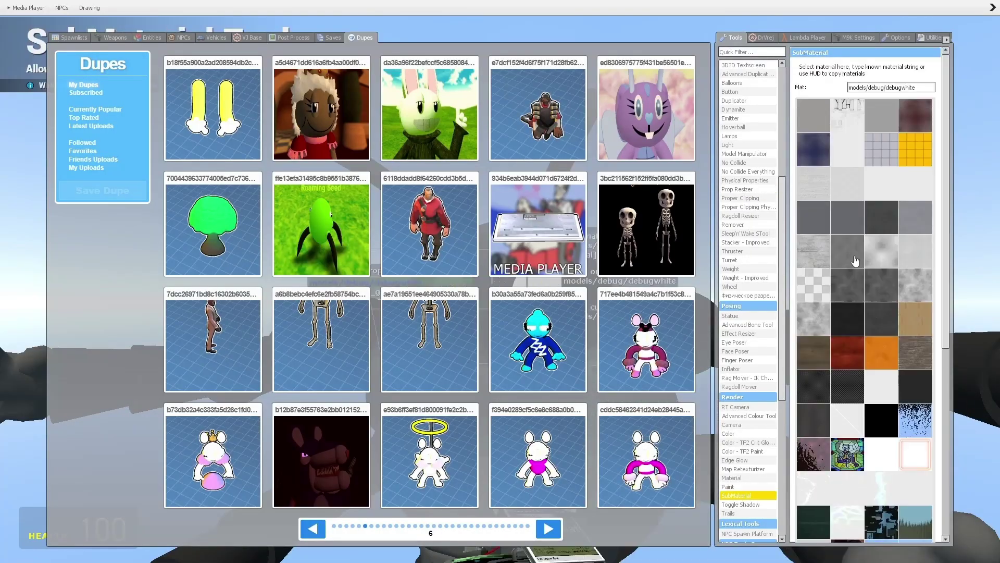
{"action": "key", "text": "q"}
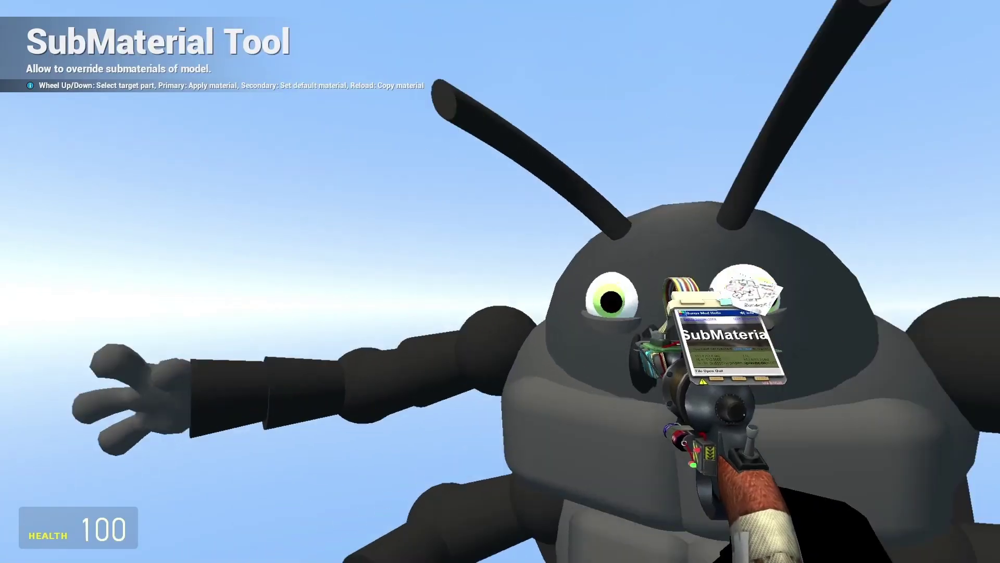
{"action": "key", "text": "w"}
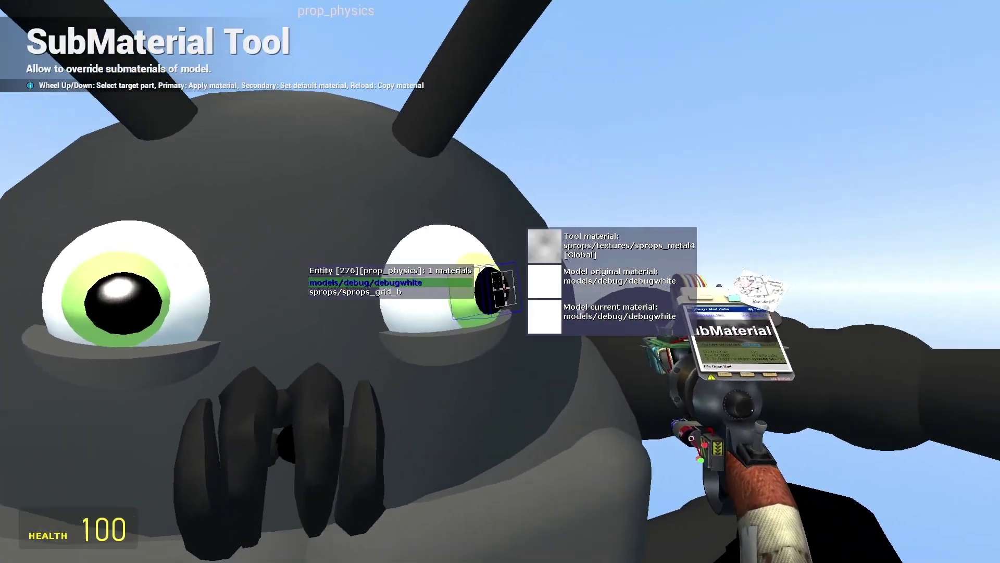
{"action": "left_click", "coordinate": [500, 281]}
{"action": "key", "text": "s"}
{"action": "key", "text": "6"}
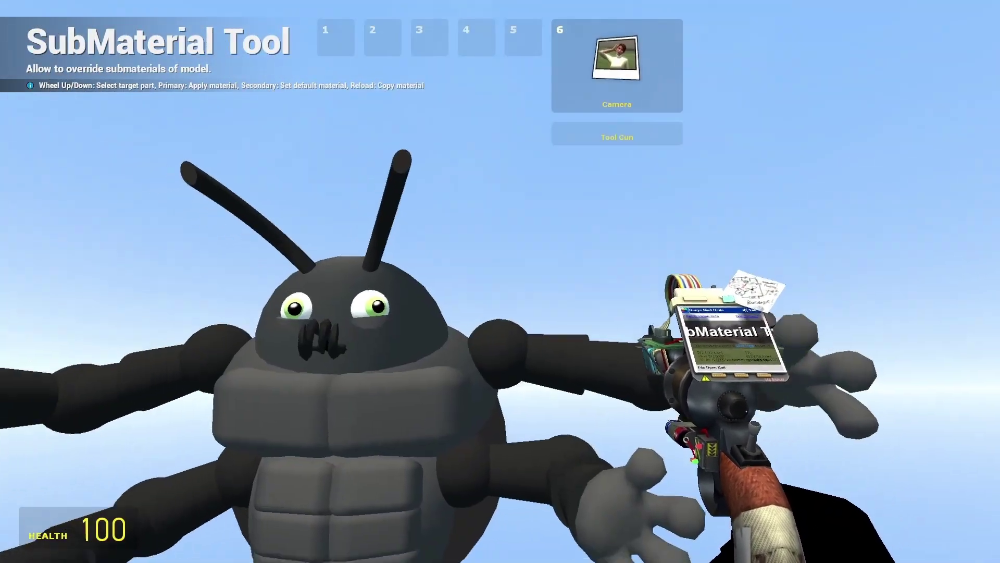
{"action": "left_click", "coordinate": [500, 281]}
Step: Examine the beetle's glossy pupils up close and its whole figure from a distance, with the Physics Gun in hand
{"action": "key", "text": "w"}
{"action": "key", "text": "6"}
{"action": "key", "text": "6"}
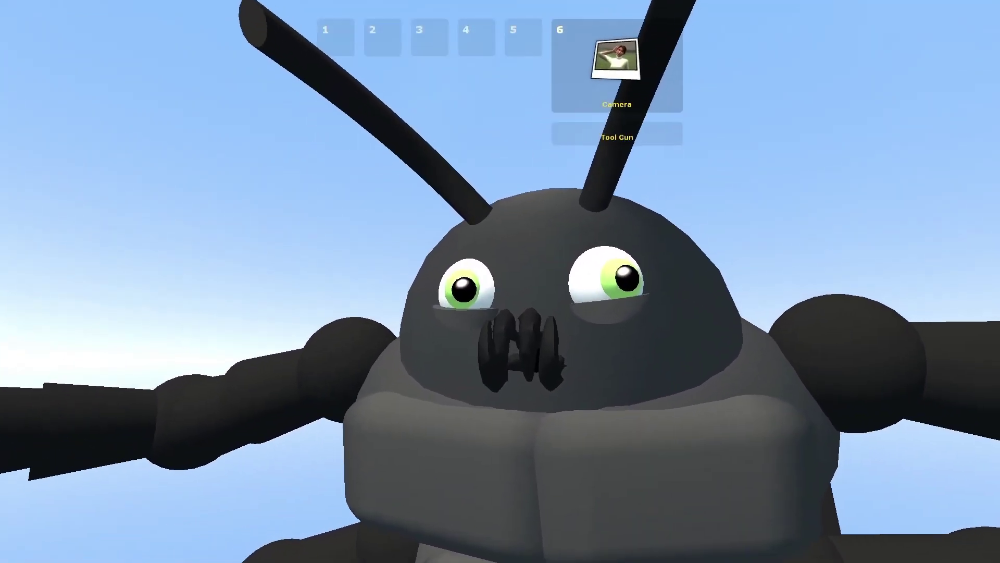
{"action": "key", "text": "1"}
{"action": "key", "text": "1"}
{"action": "key", "text": "1"}
{"action": "left_click", "coordinate": [500, 281]}
{"action": "key", "text": "w"}
{"action": "key", "text": "d"}
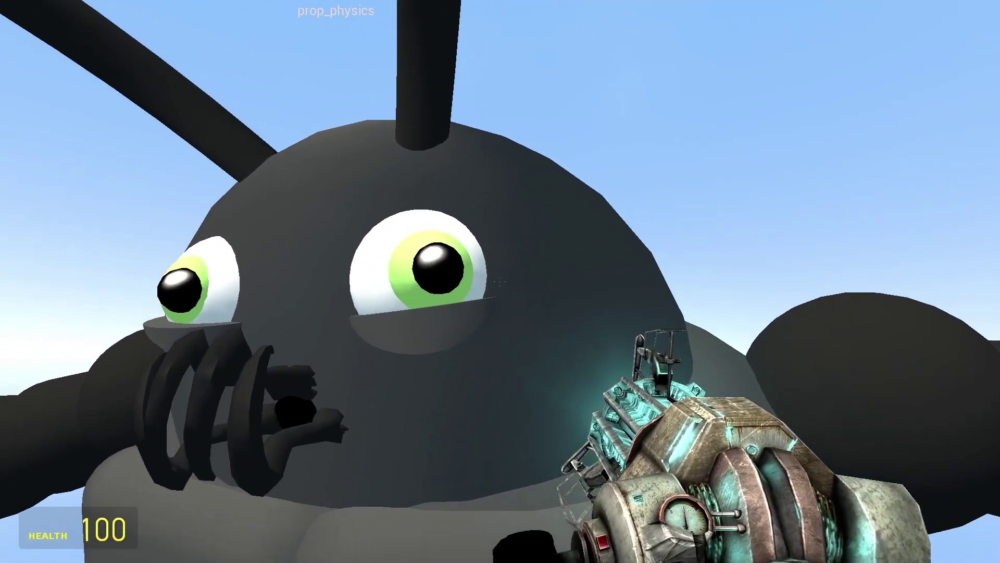
{"action": "key", "text": "s"}
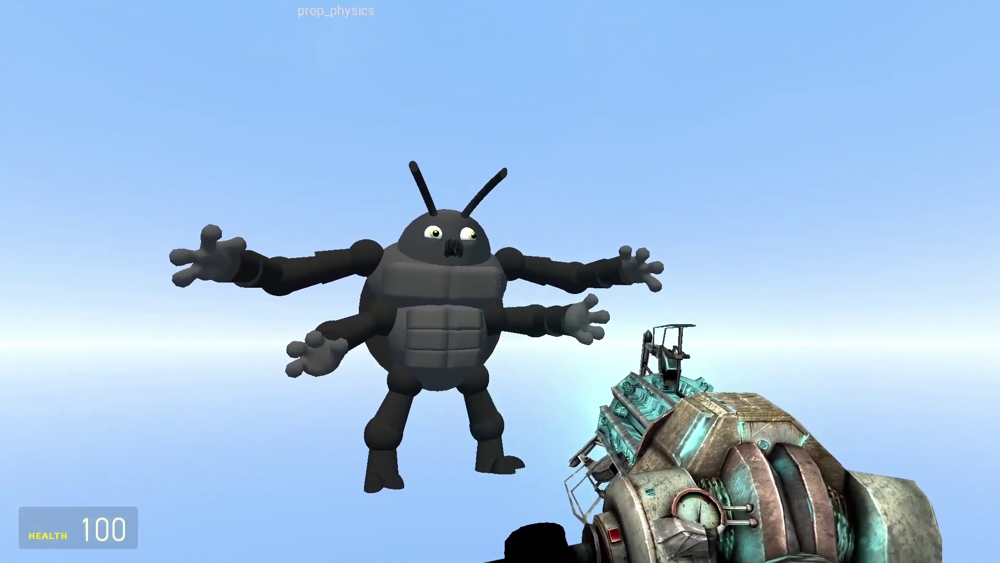
{"action": "key", "text": "s"}
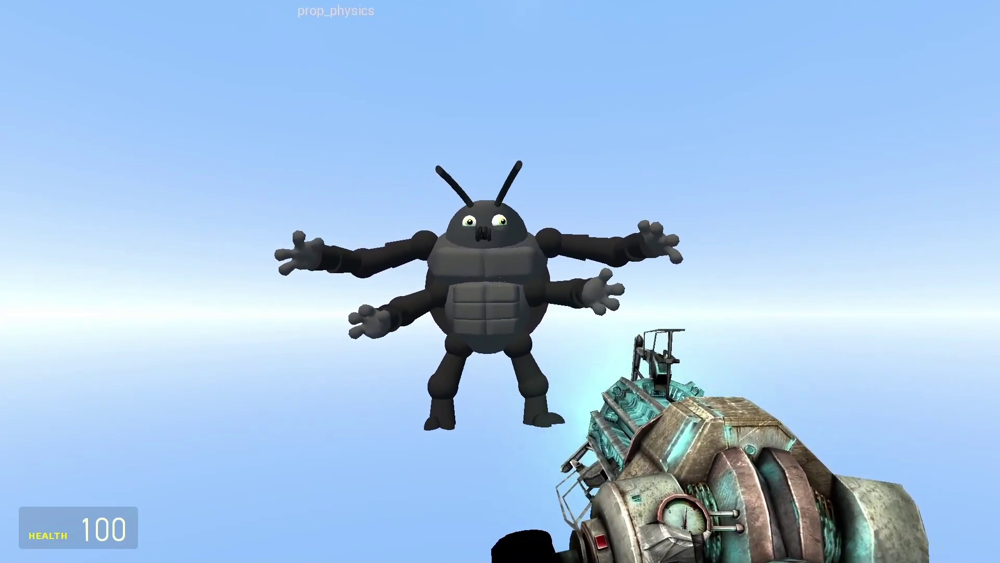
{"action": "key", "text": "w"}
{"action": "key", "text": "w"}
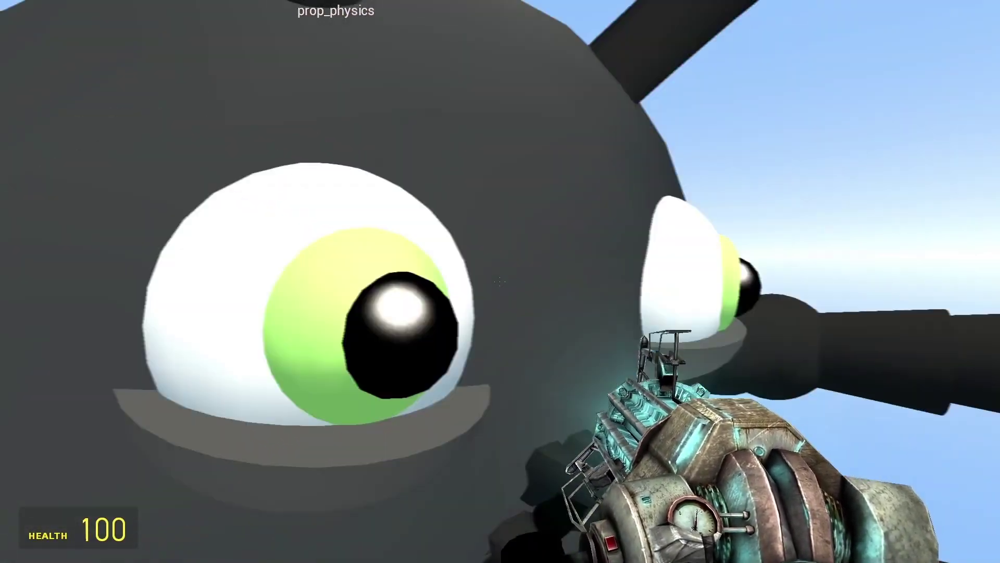
{"action": "key", "text": "q"}
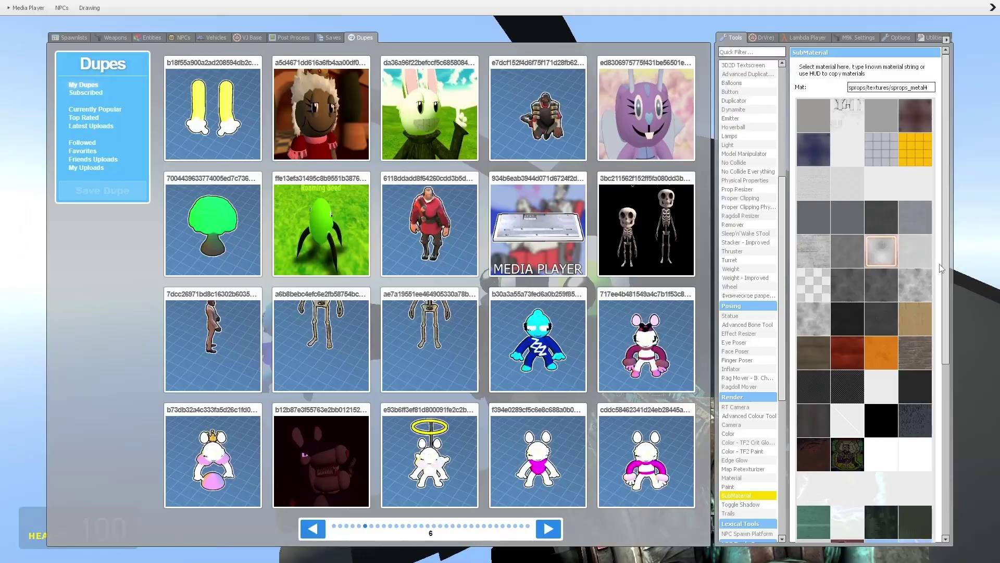
{"action": "key", "text": "q"}
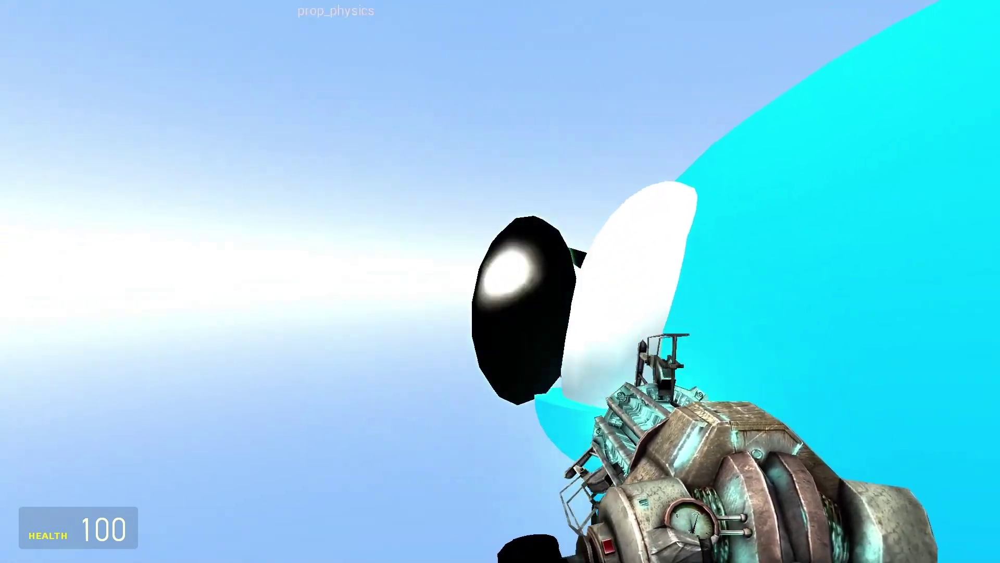
Step: Resize the protruding pupils of the blue character's eyes with the Prop Resizer
{"action": "key", "text": "q"}
{"action": "left_click", "coordinate": [753, 190]}
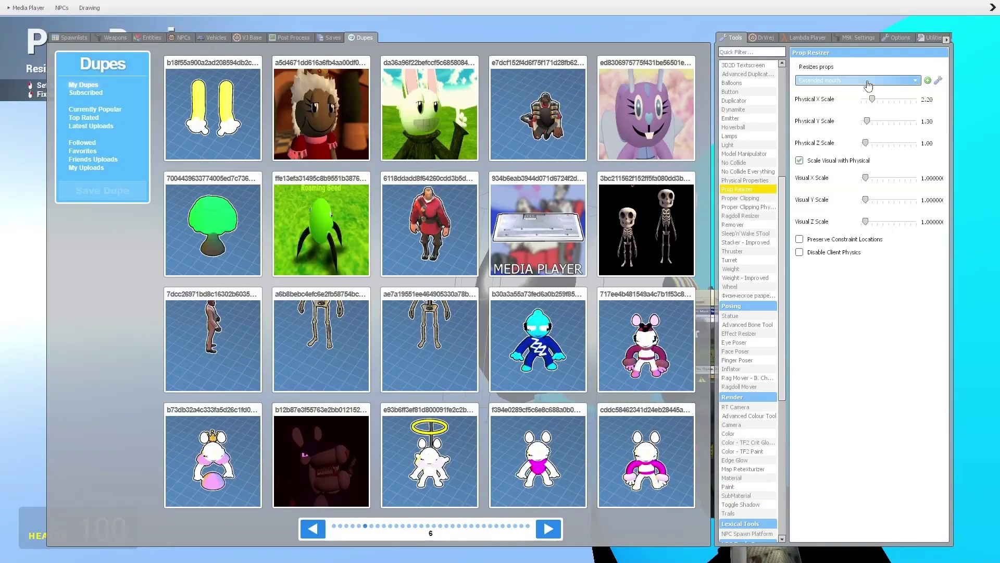
{"action": "key", "text": "q"}
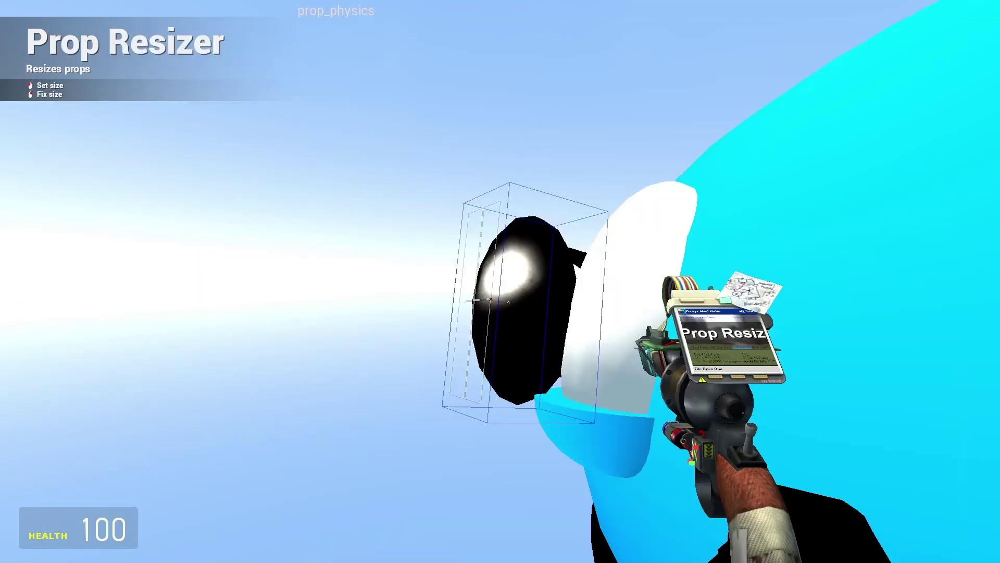
{"action": "left_click", "coordinate": [501, 281]}
{"action": "key", "text": "s"}
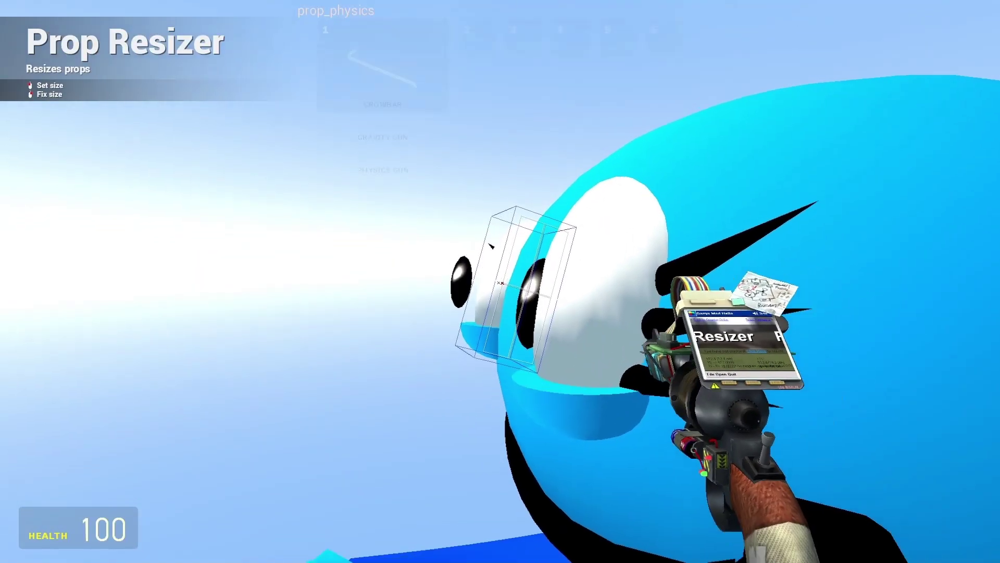
Step: Set the pupil of the blue character's right eye back against the eyeball and adjust its placement with the Physics Gun
{"action": "scroll", "coordinate": [501, 282], "scroll_direction": "down", "scroll_amount": 2}
{"action": "key", "text": "w"}
{"action": "left_click", "coordinate": [500, 281]}
{"action": "left_click", "coordinate": [501, 282]}
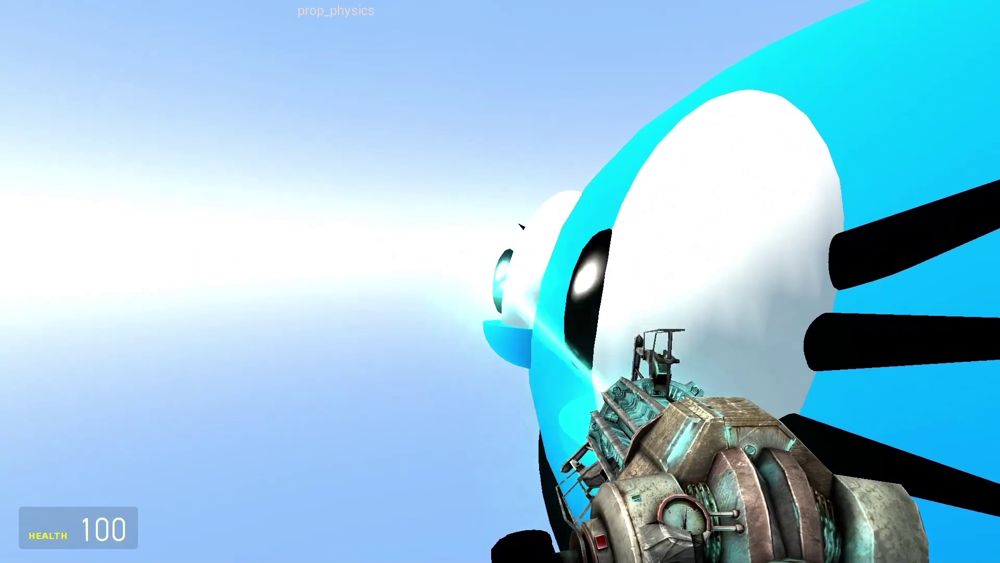
{"action": "key", "text": "a"}
{"action": "key", "text": "s"}
{"action": "key", "text": "w"}
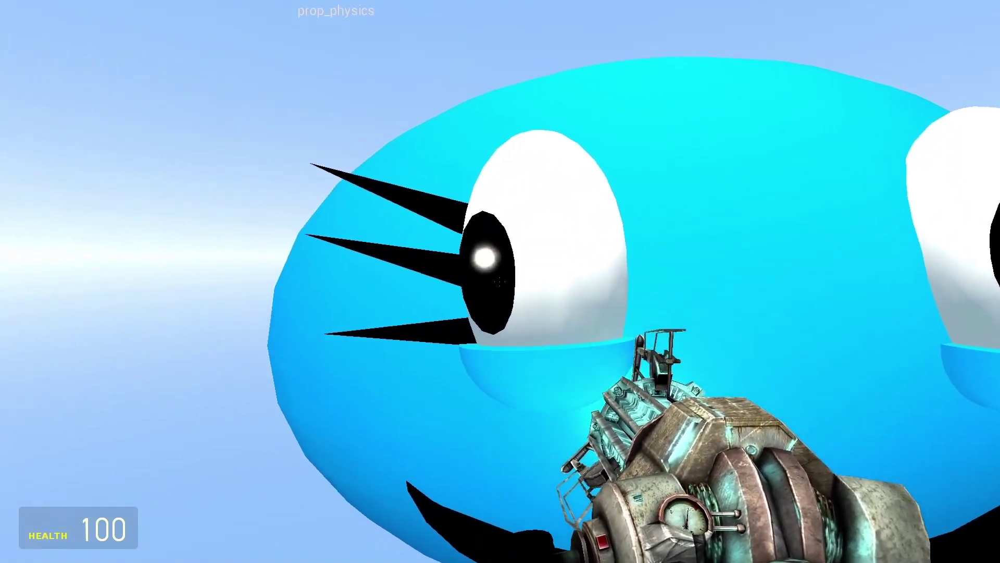
{"action": "left_click", "coordinate": [500, 282]}
{"action": "left_click_drag", "start_coordinate": [500, 281], "coordinate": [501, 282]}
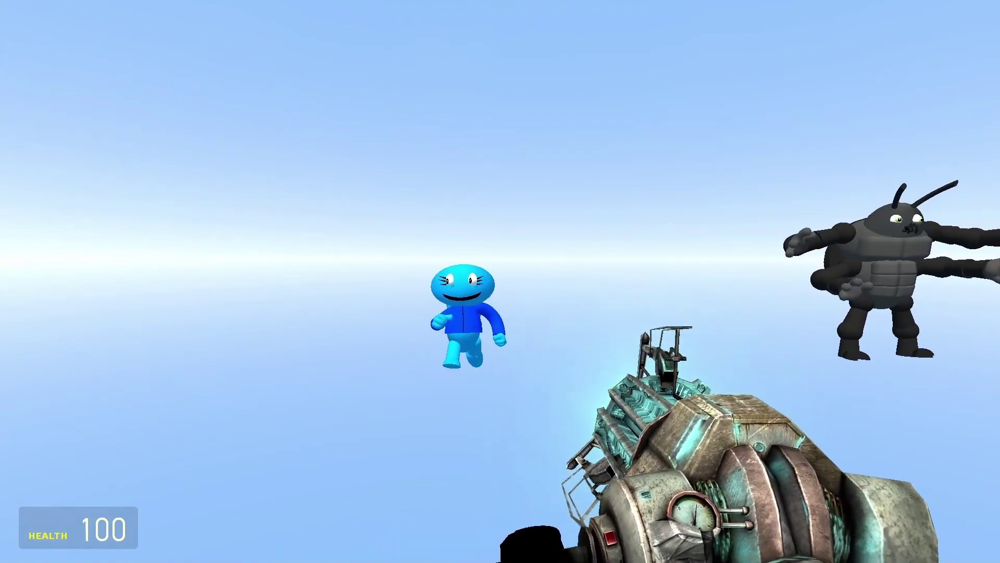